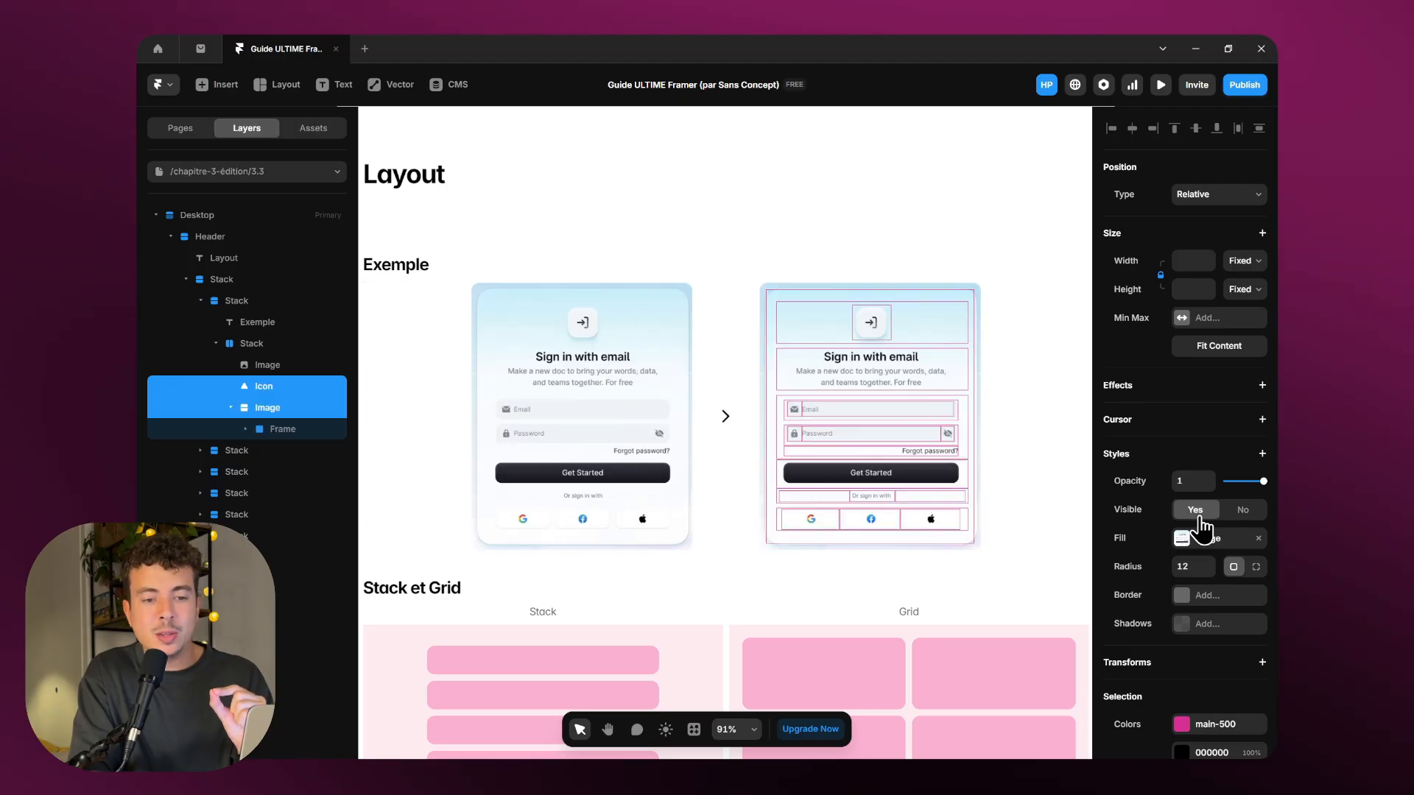
Step: Examine the sign-in card example and its outlined layout version, along with the sections below
{"action": "left_click", "coordinate": [829, 216]}
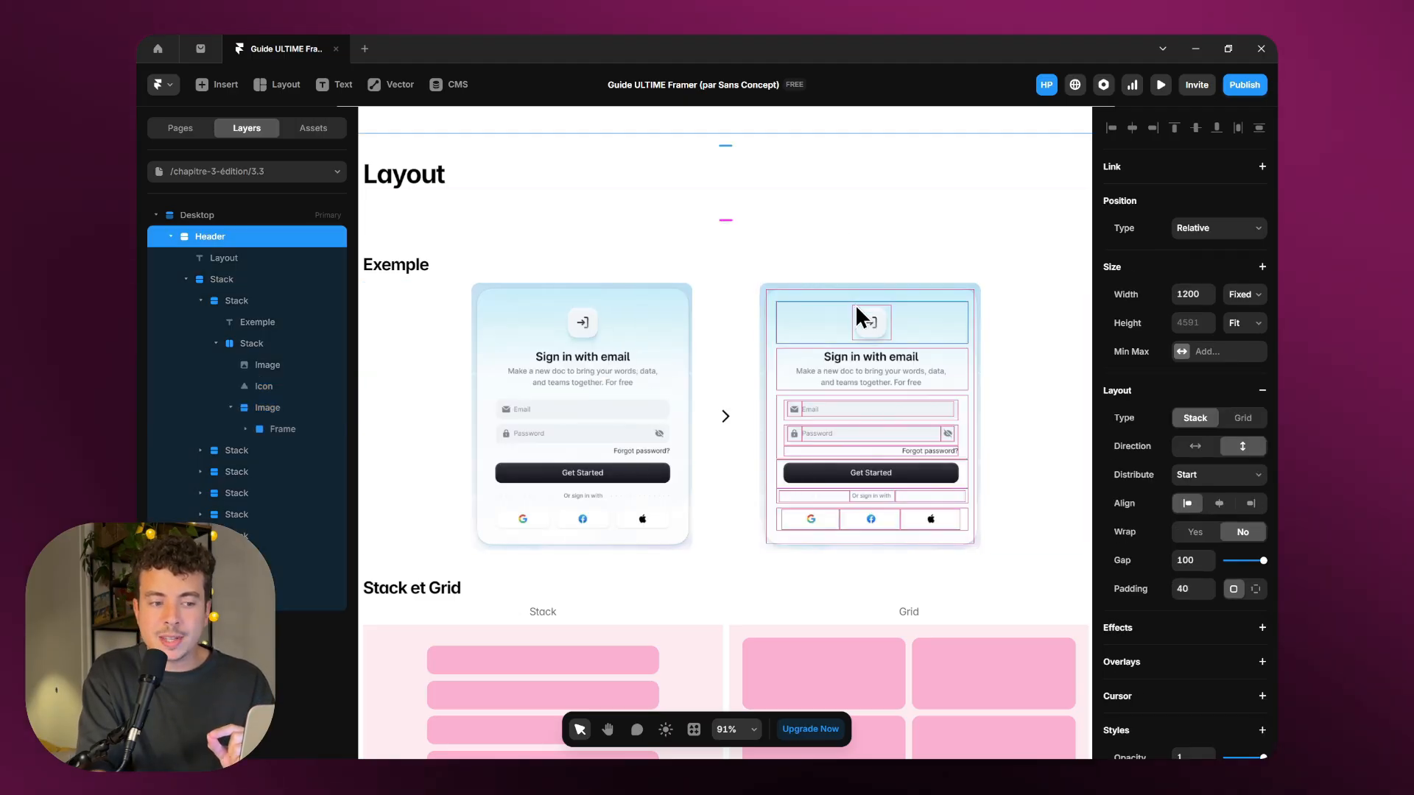
{"action": "scroll", "coordinate": [855, 303], "scroll_direction": "up", "scroll_amount": 5}
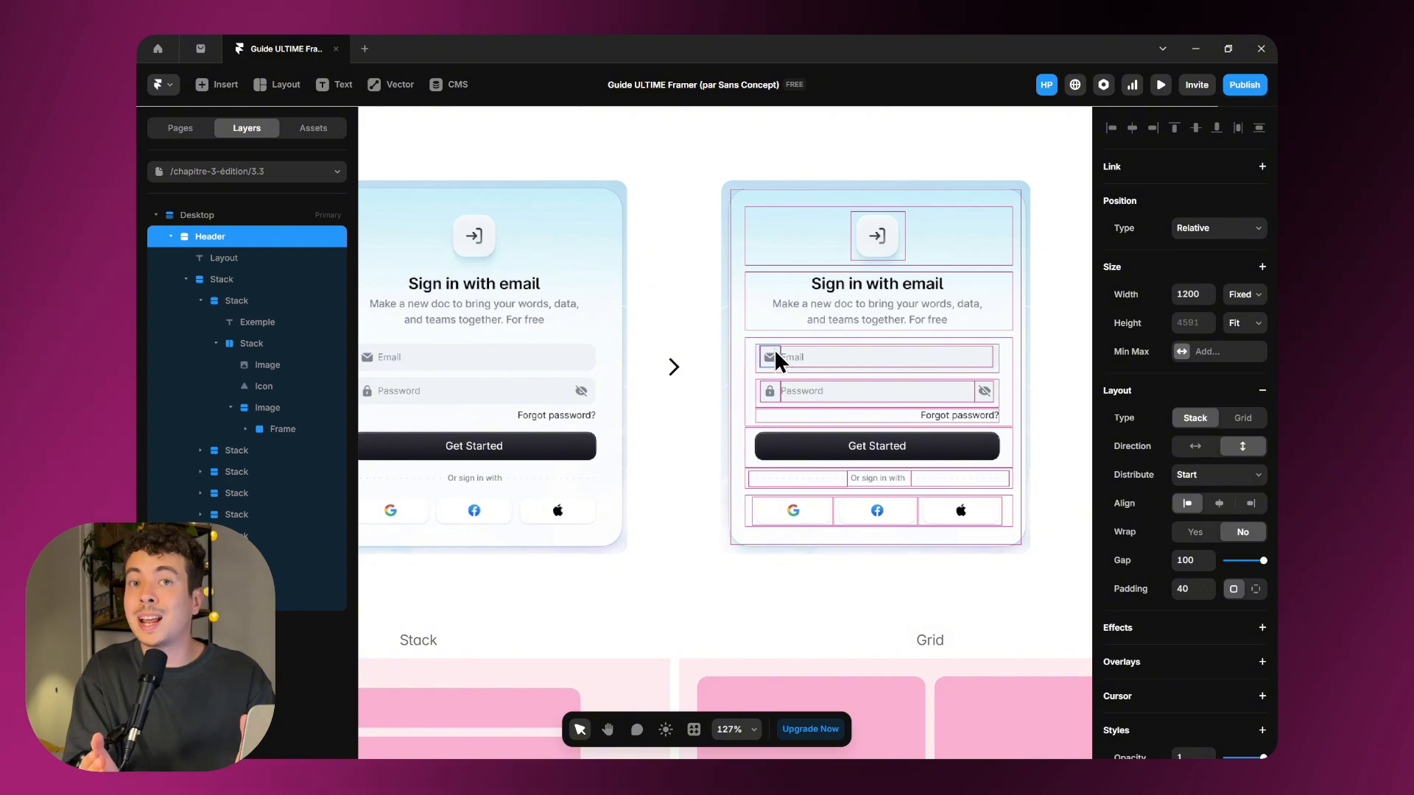
{"action": "scroll", "coordinate": [776, 352], "scroll_direction": "down", "scroll_amount": 5}
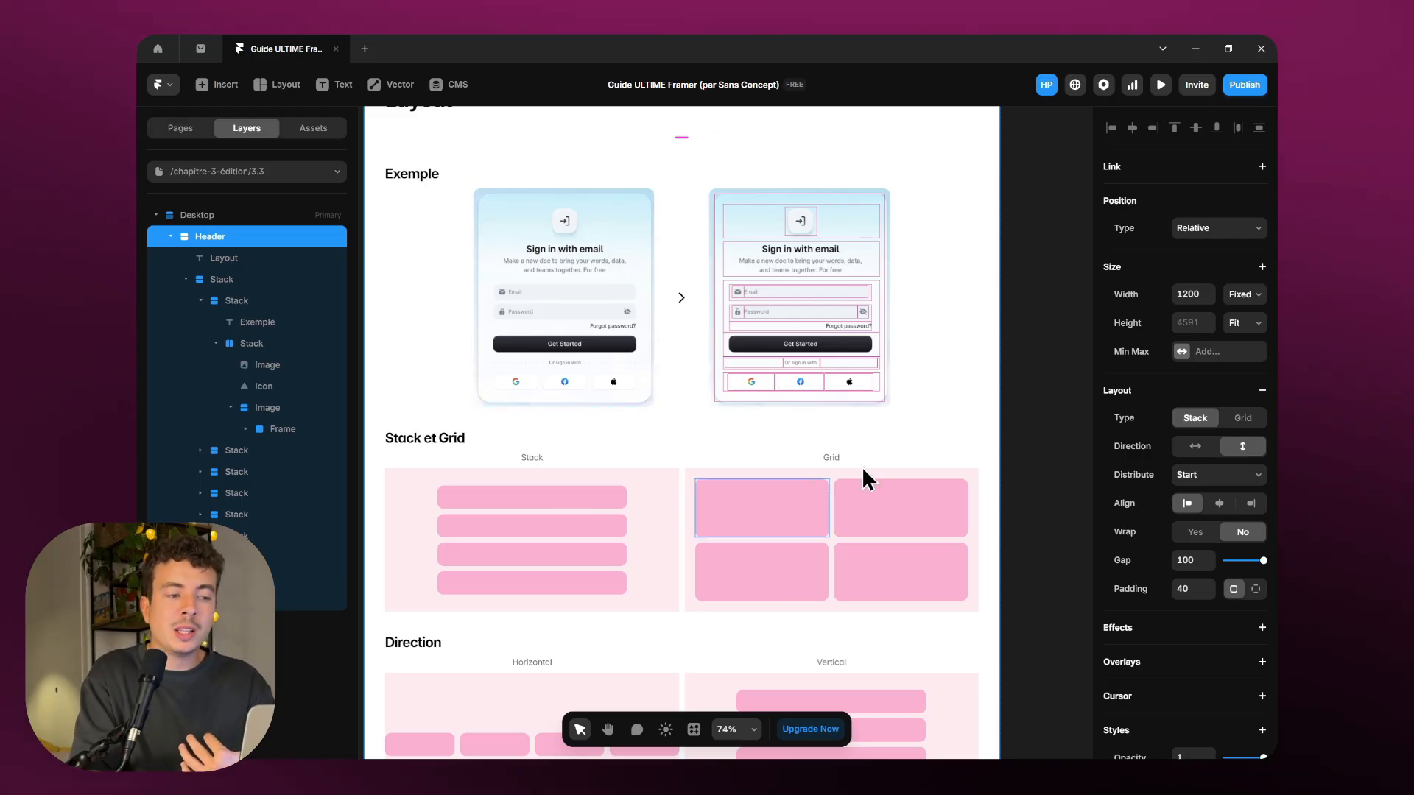
{"action": "scroll", "coordinate": [701, 417], "scroll_direction": "down", "scroll_amount": 1}
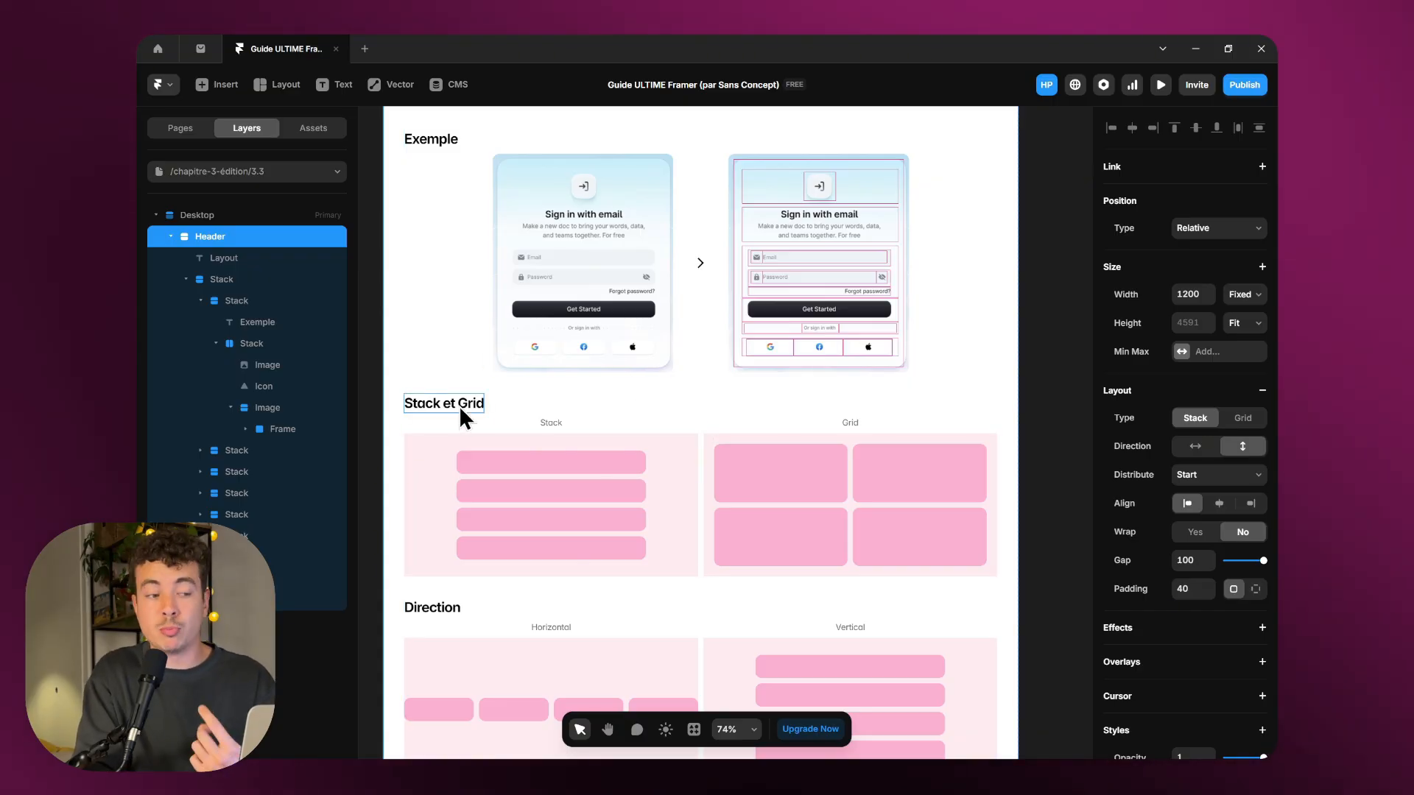
Step: Draw a nearly square frame about 272 × 269 px on the empty canvas beside the Stack et Grid section
{"action": "scroll", "coordinate": [458, 405], "scroll_direction": "left", "scroll_amount": 5}
{"action": "scroll", "coordinate": [458, 405], "scroll_direction": "down", "scroll_amount": 2}
{"action": "left_click", "coordinate": [520, 387]}
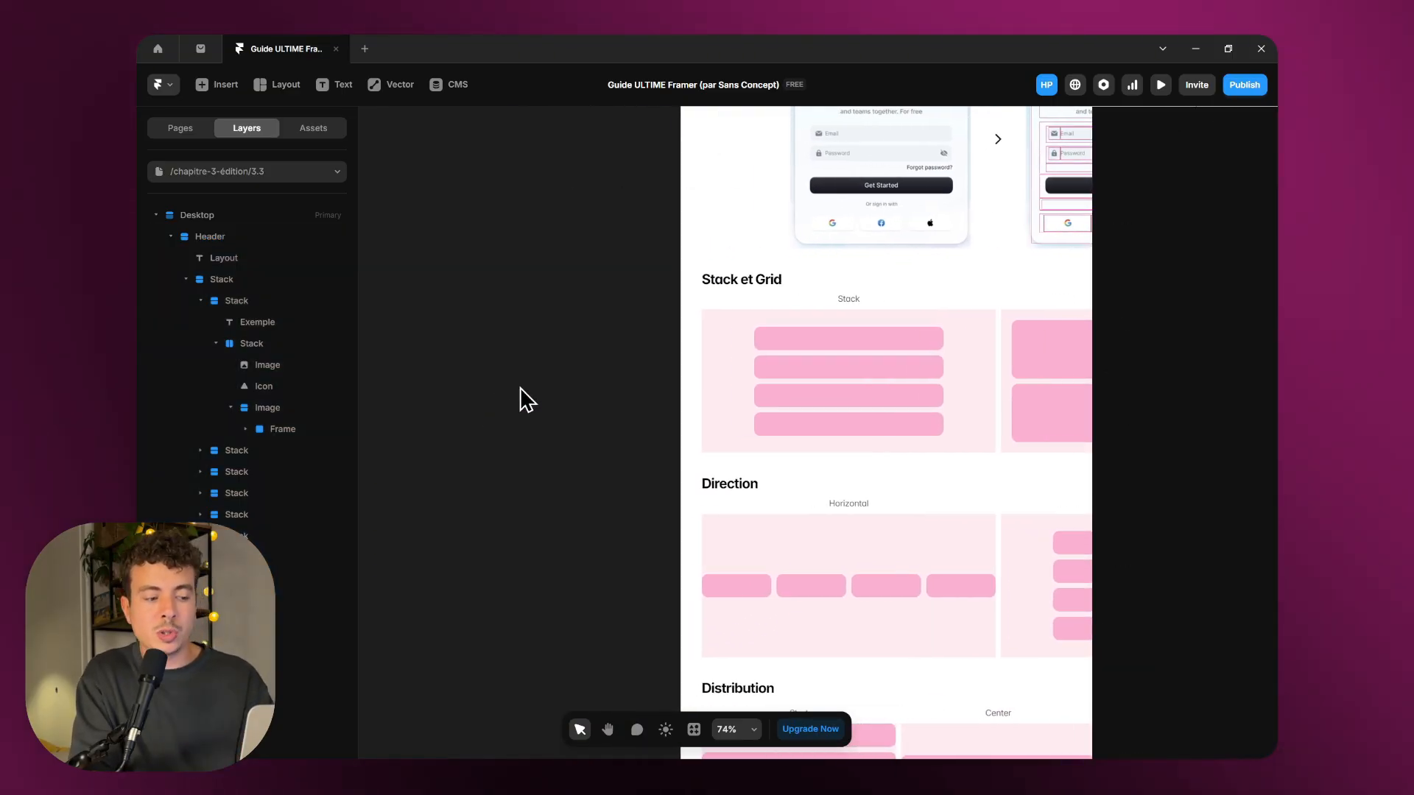
{"action": "key", "text": "f"}
{"action": "left_click_drag", "start_coordinate": [444, 308], "coordinate": [588, 450]}
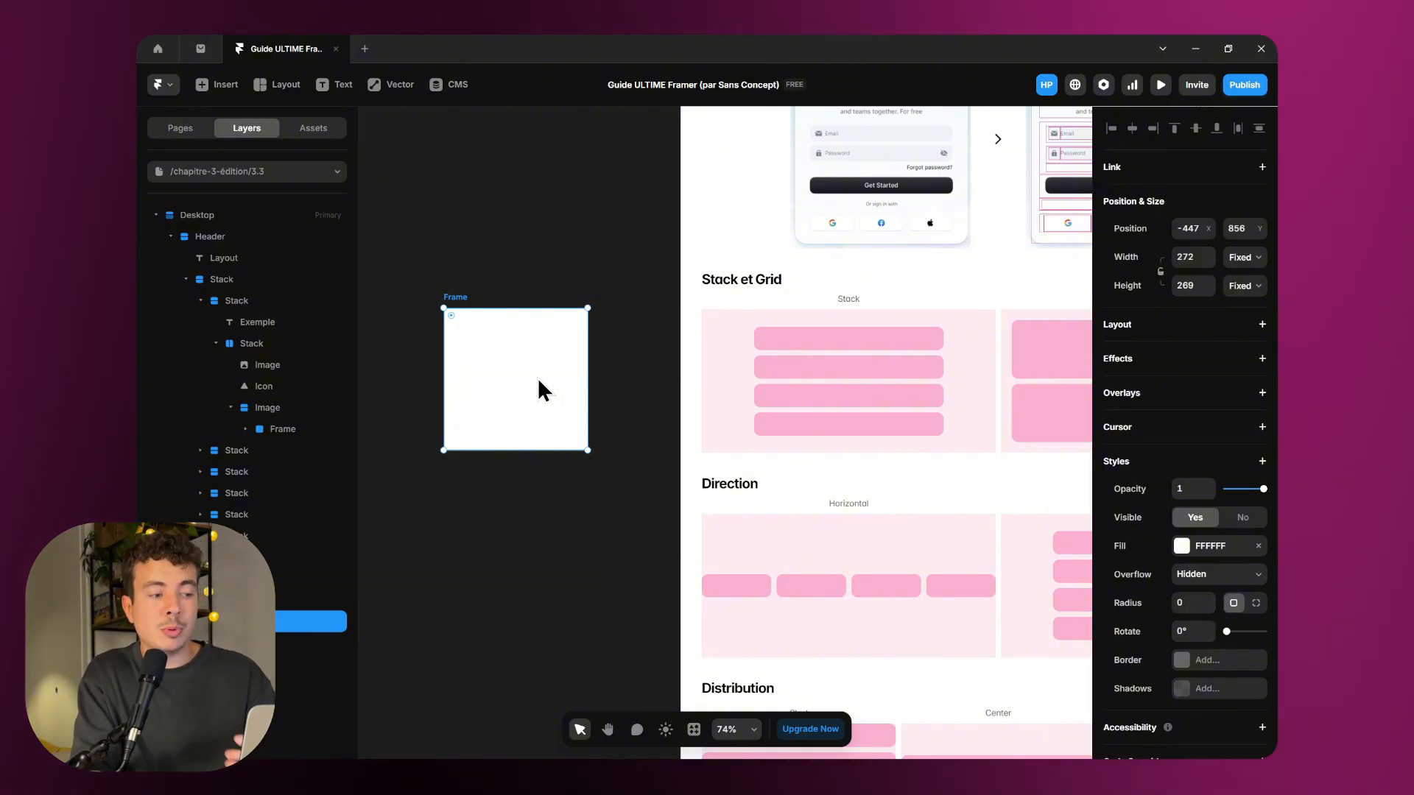
Step: Draw a small nested frame about 88 × 89 px inside the white frame and fill it with the main-100 colour style
{"action": "key", "text": "f"}
{"action": "left_click_drag", "start_coordinate": [498, 378], "coordinate": [546, 427]}
{"action": "left_click", "coordinate": [1207, 721]}
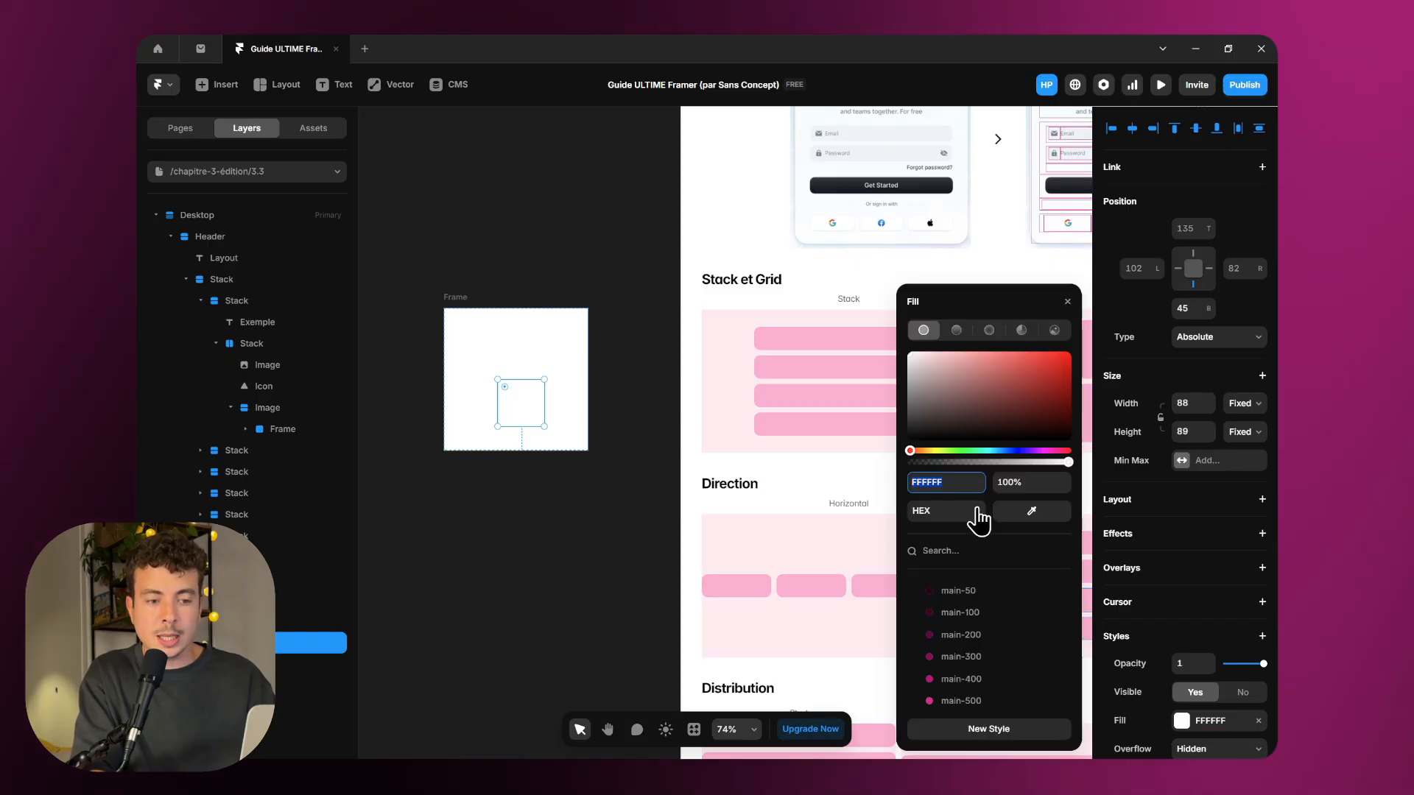
{"action": "left_click", "coordinate": [960, 612]}
{"action": "left_click", "coordinate": [575, 558]}
Step: Reposition the small square freely inside its parent frame with position type Absolute, about 106 px from the left edge
{"action": "left_click_drag", "start_coordinate": [532, 412], "coordinate": [515, 394]}
{"action": "left_click", "coordinate": [1208, 338]}
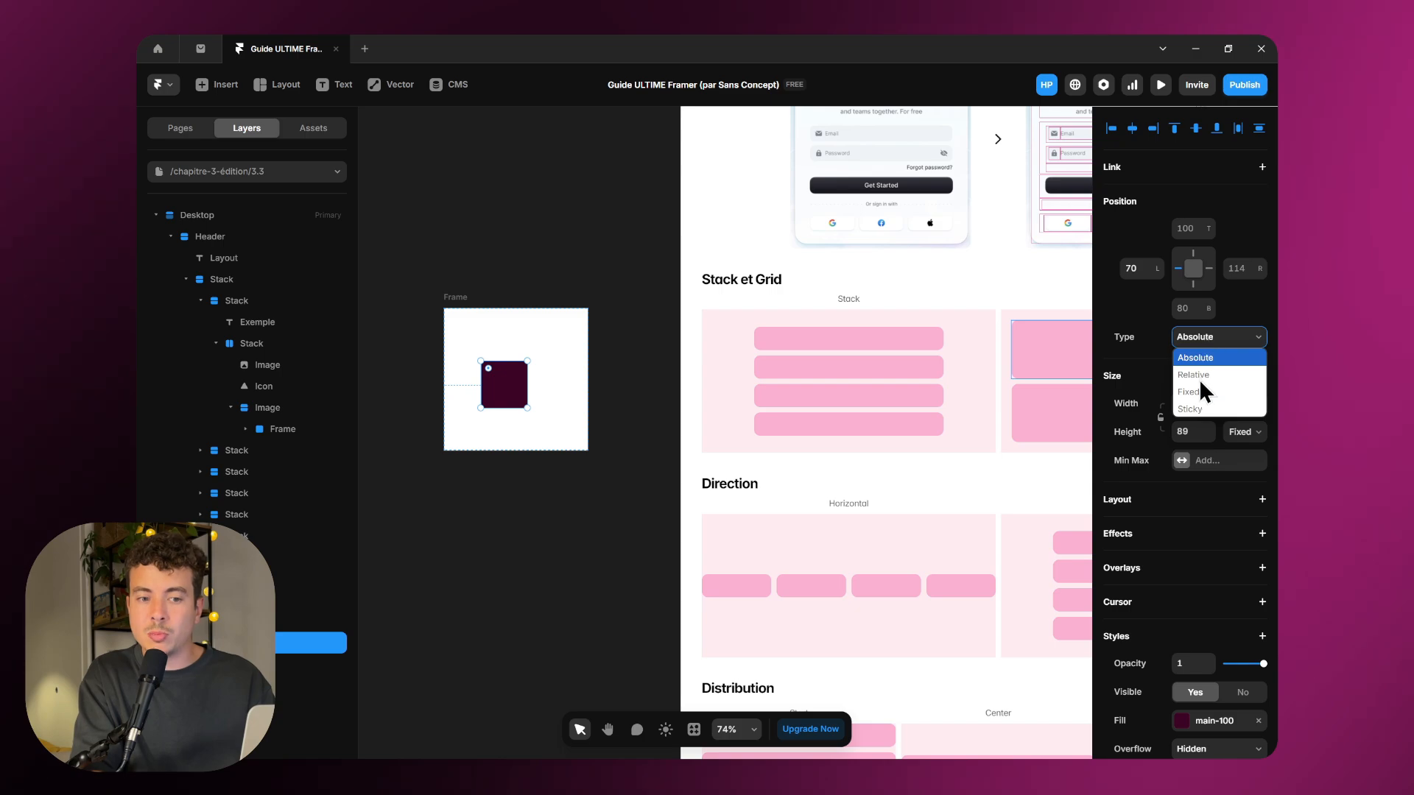
{"action": "left_click", "coordinate": [1195, 358]}
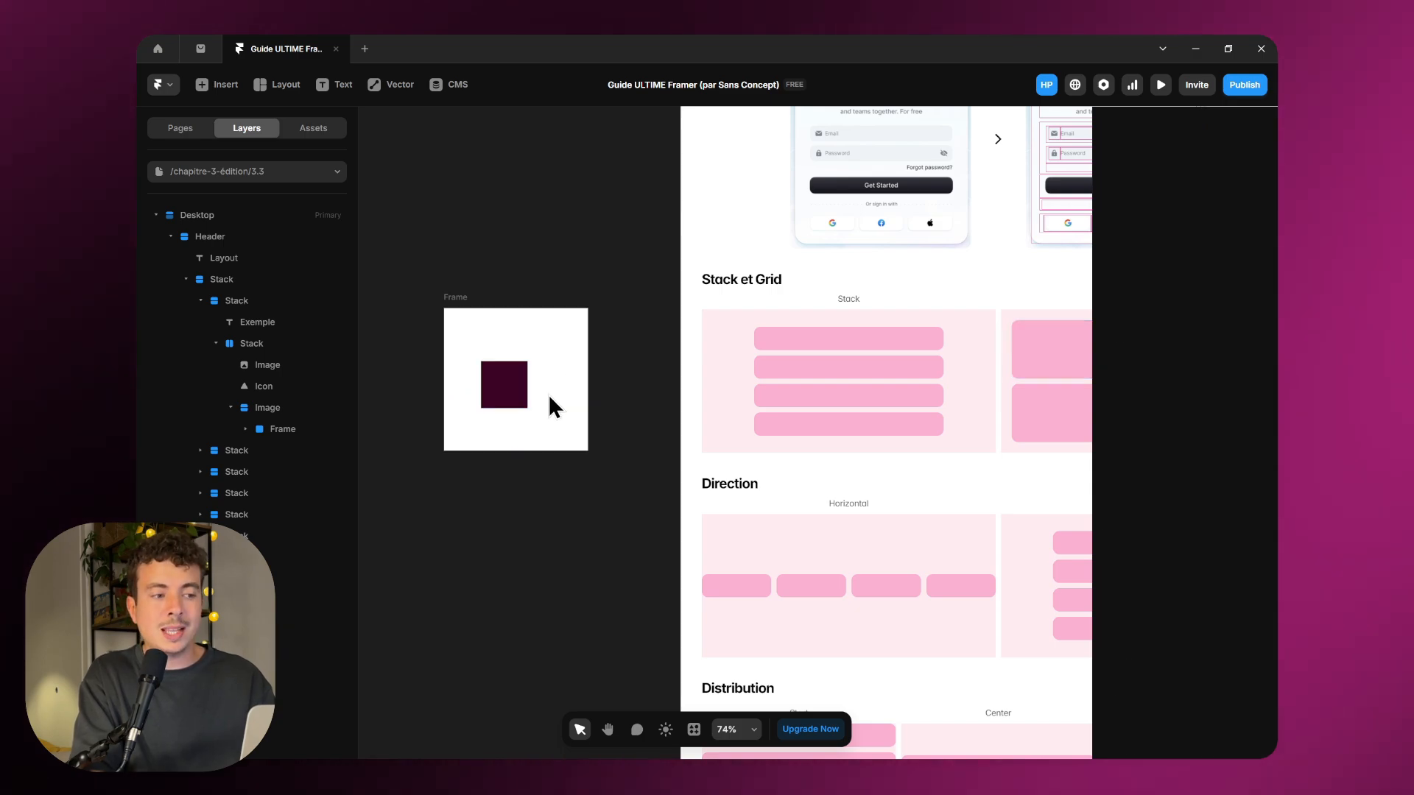
{"action": "left_click", "coordinate": [458, 296]}
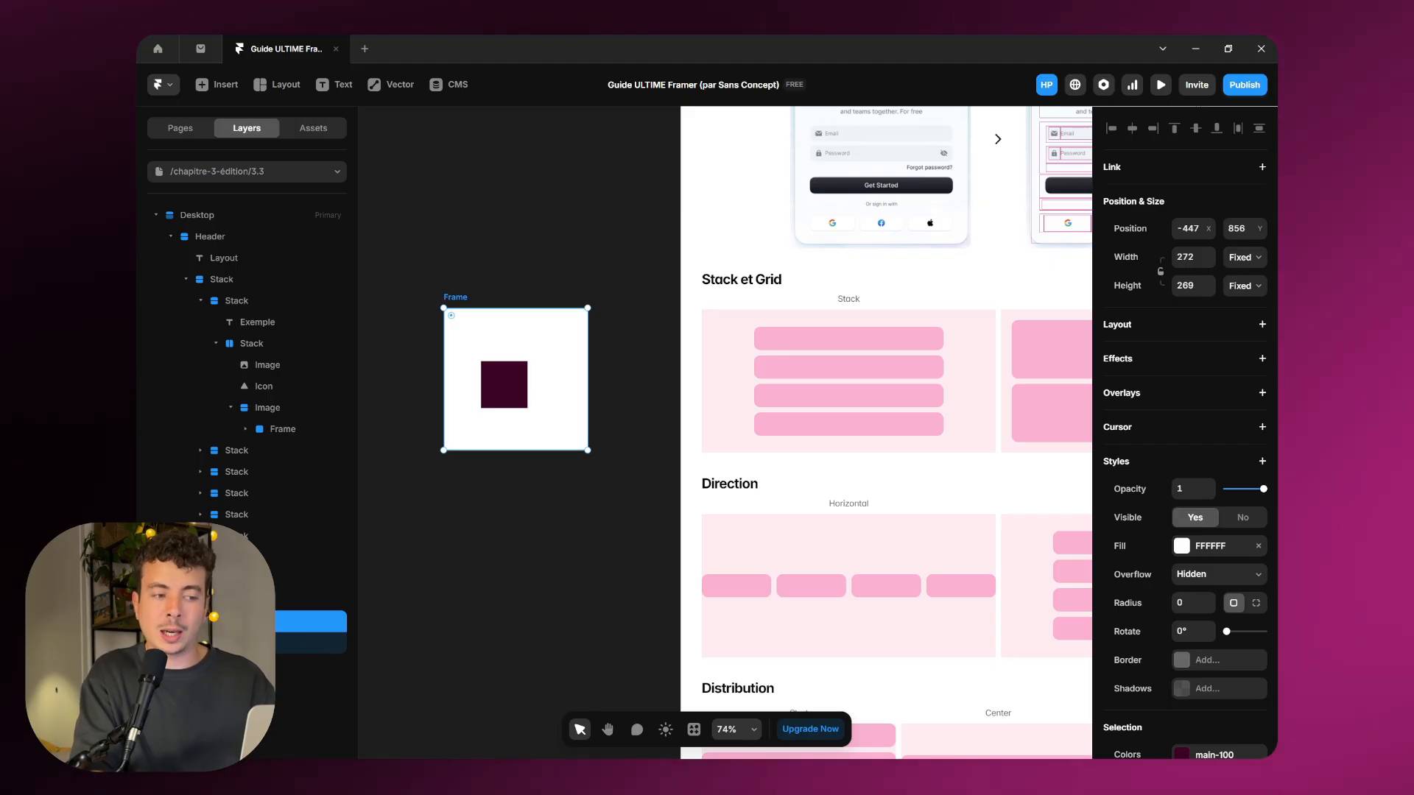
{"action": "left_click", "coordinate": [505, 397]}
{"action": "mouse_move", "coordinate": [509, 388]}
{"action": "left_mouse_down"}
{"action": "mouse_move", "coordinate": [529, 395]}
{"action": "mouse_move", "coordinate": [508, 456]}
{"action": "mouse_move", "coordinate": [495, 430]}
{"action": "mouse_move", "coordinate": [523, 392]}
{"action": "left_mouse_up"}
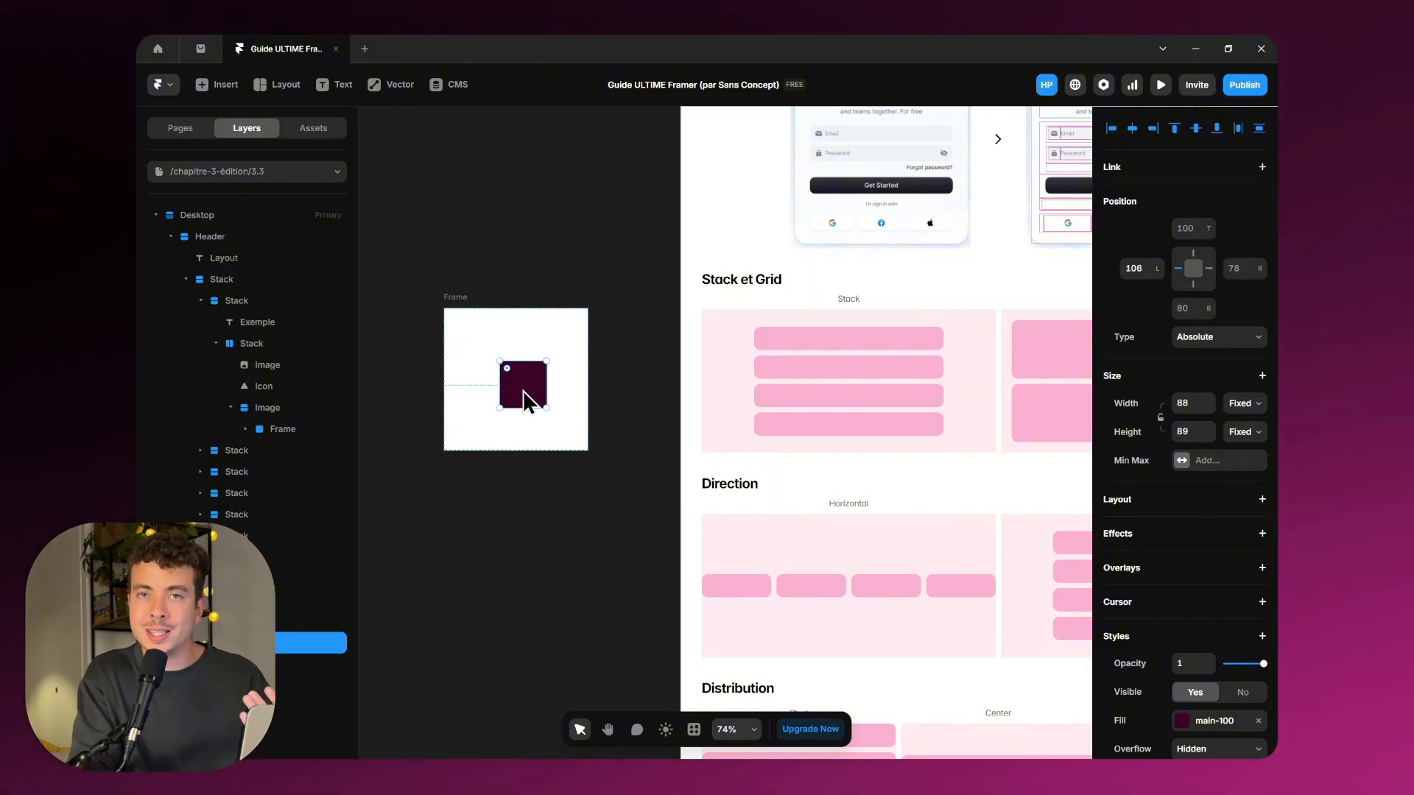
Step: Try a Stack layout on the white parent frame and undo it
{"action": "key", "text": "Escape"}
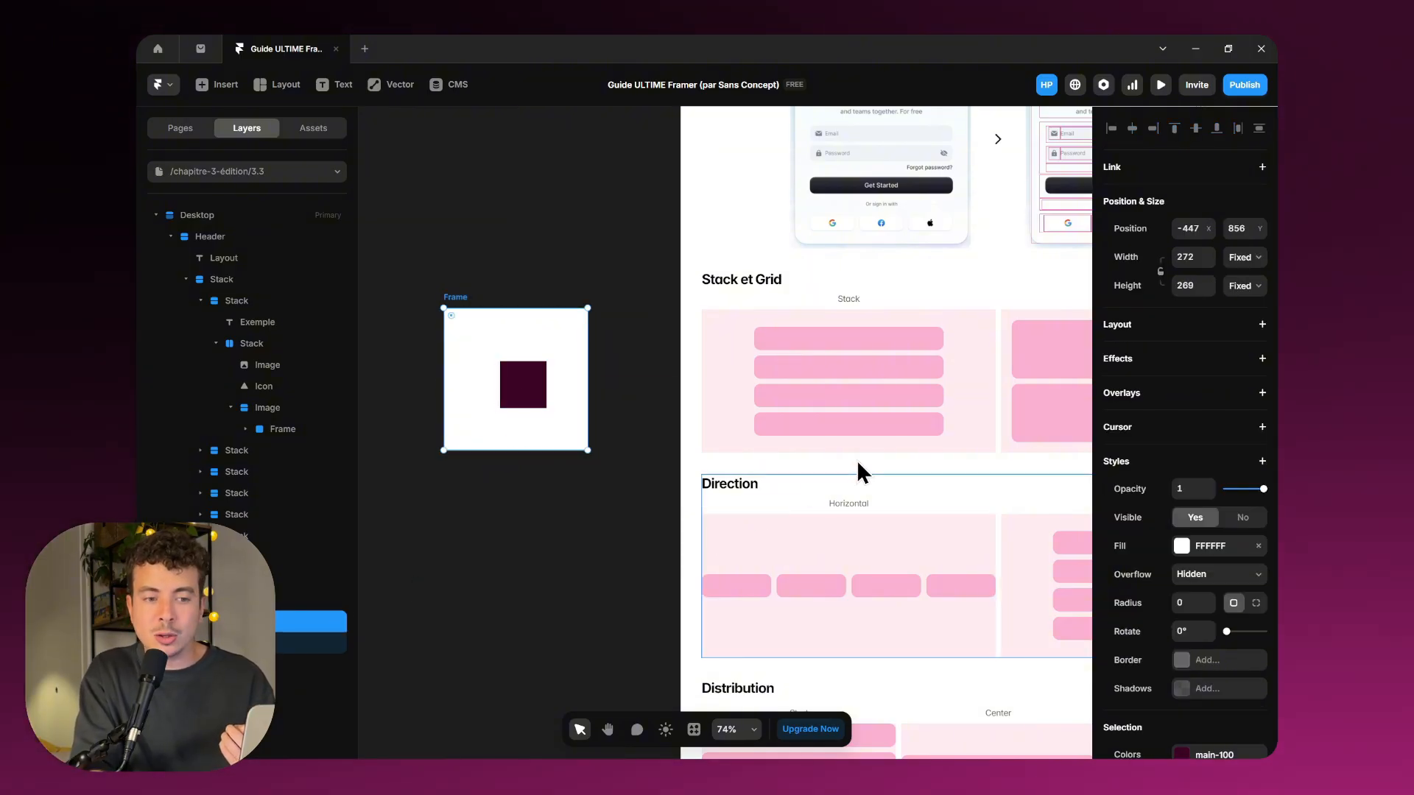
{"action": "left_click", "coordinate": [1159, 335]}
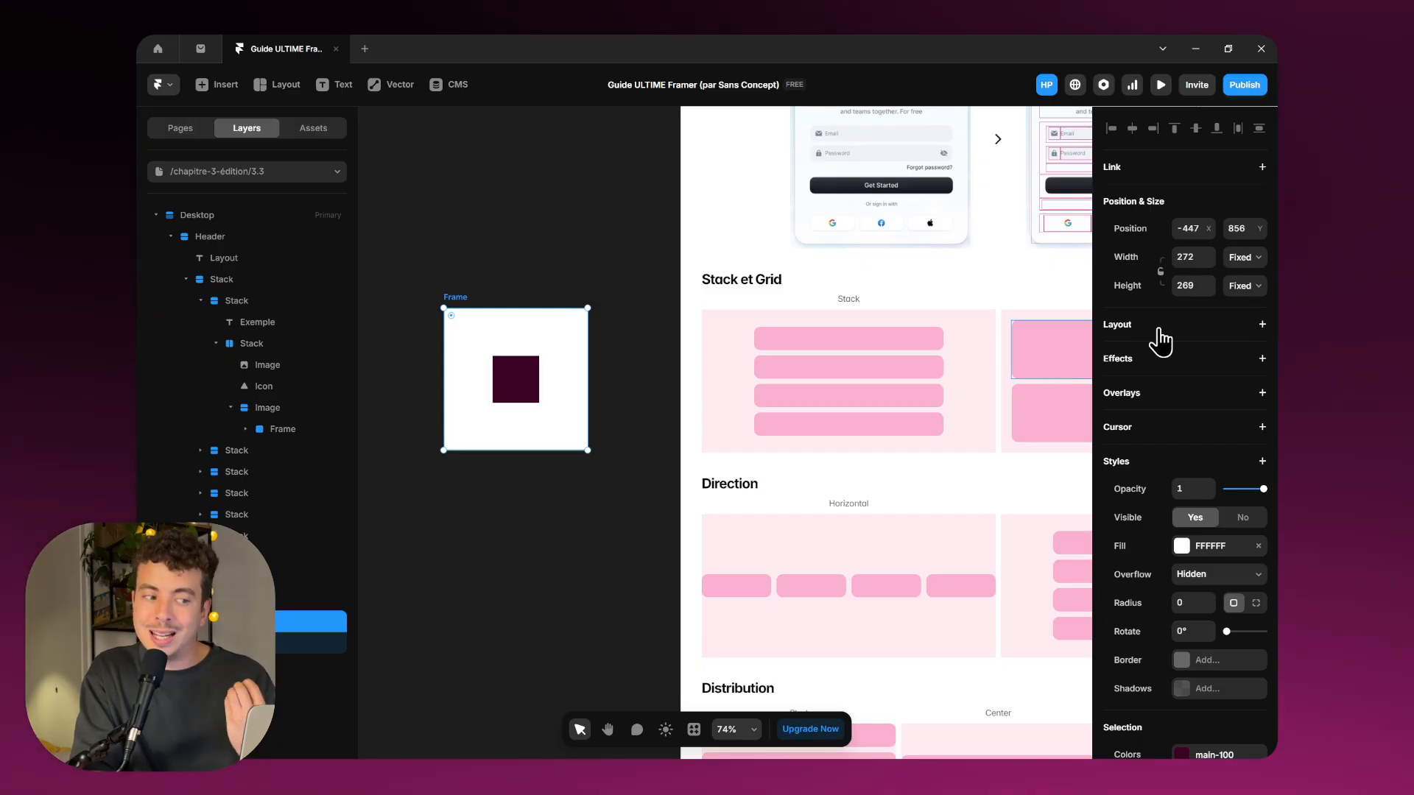
{"action": "left_click", "coordinate": [1160, 337]}
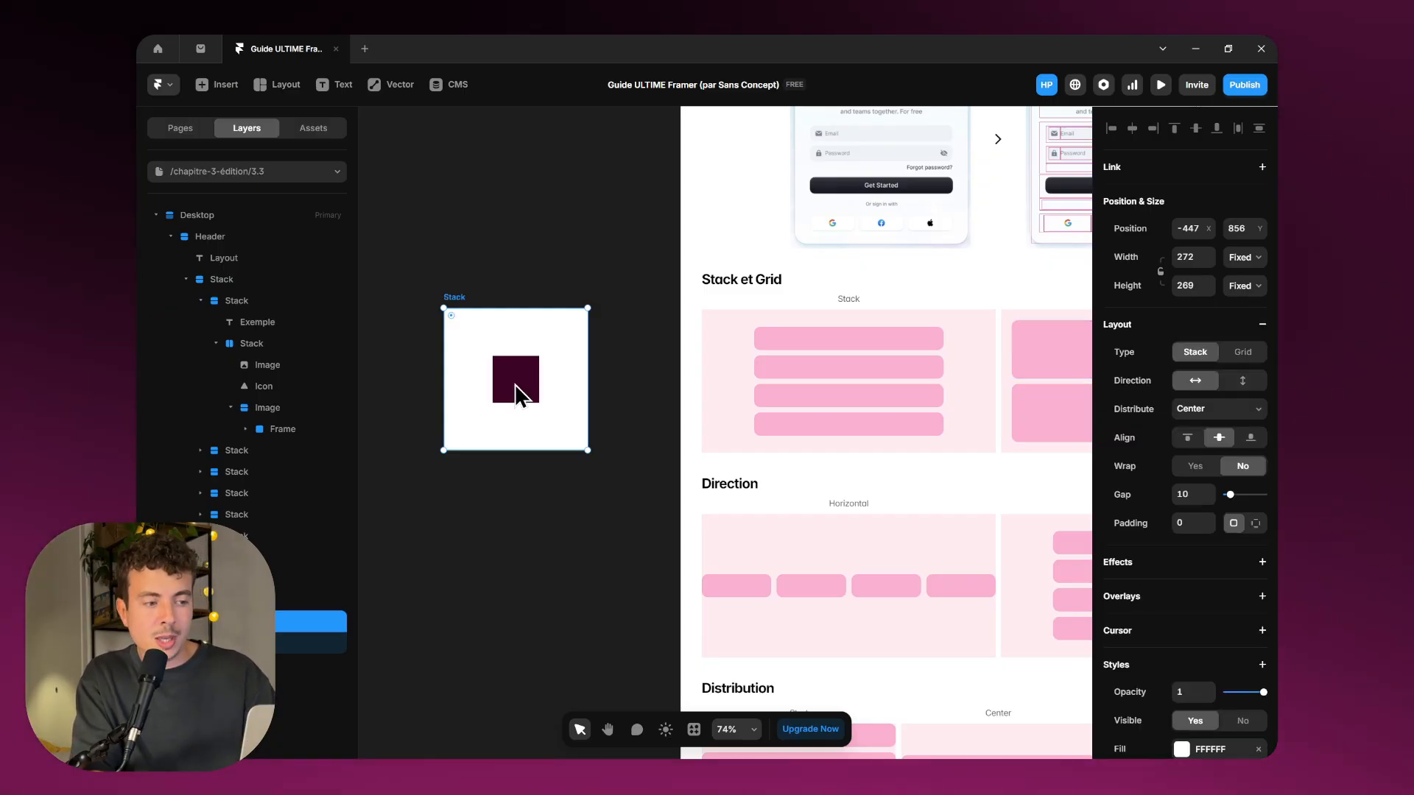
{"action": "key", "text": "ctrl+z"}
Step: Move the parent frame to about X -412, Y 891 and shift the dark square toward its lower-right corner
{"action": "left_click_drag", "start_coordinate": [538, 395], "coordinate": [557, 413]}
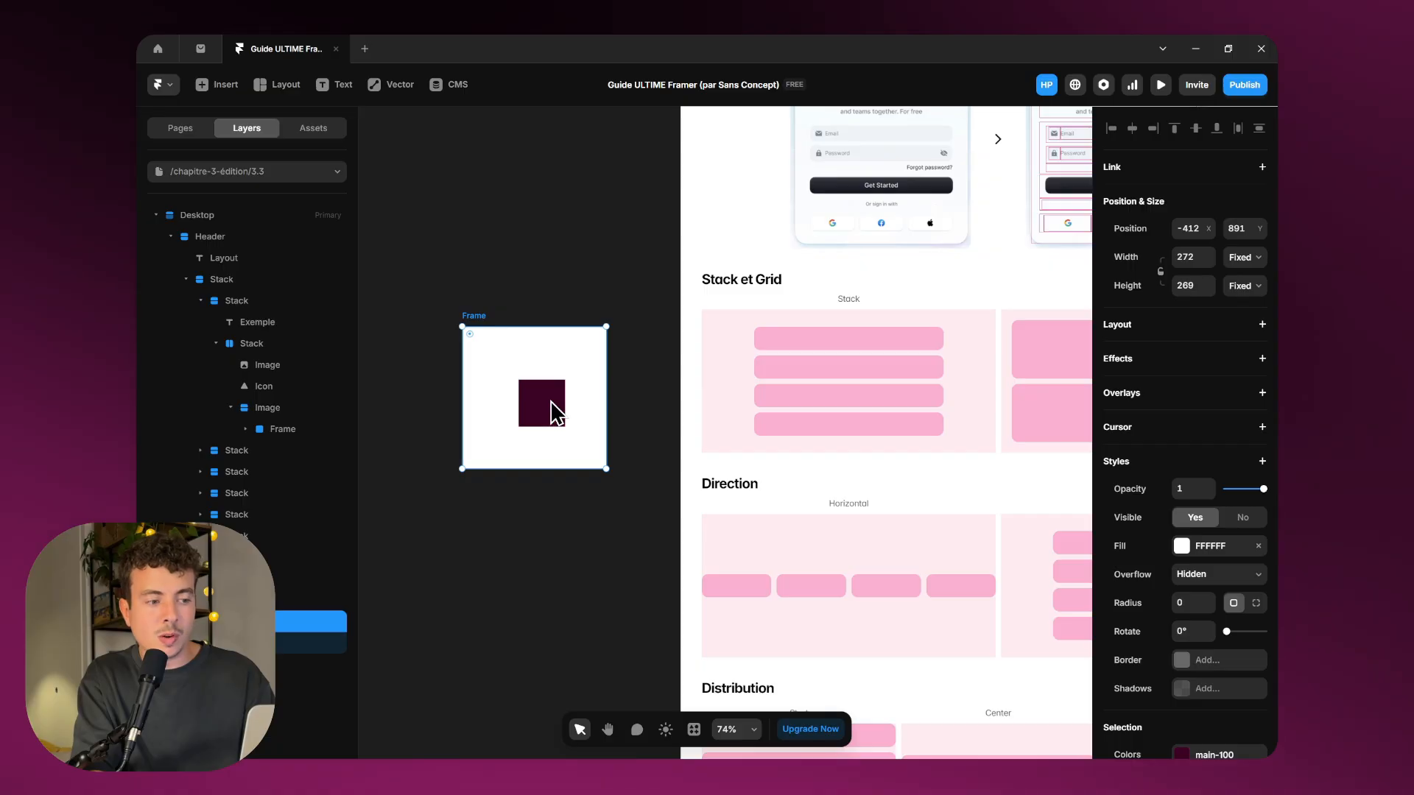
{"action": "left_click", "coordinate": [541, 408]}
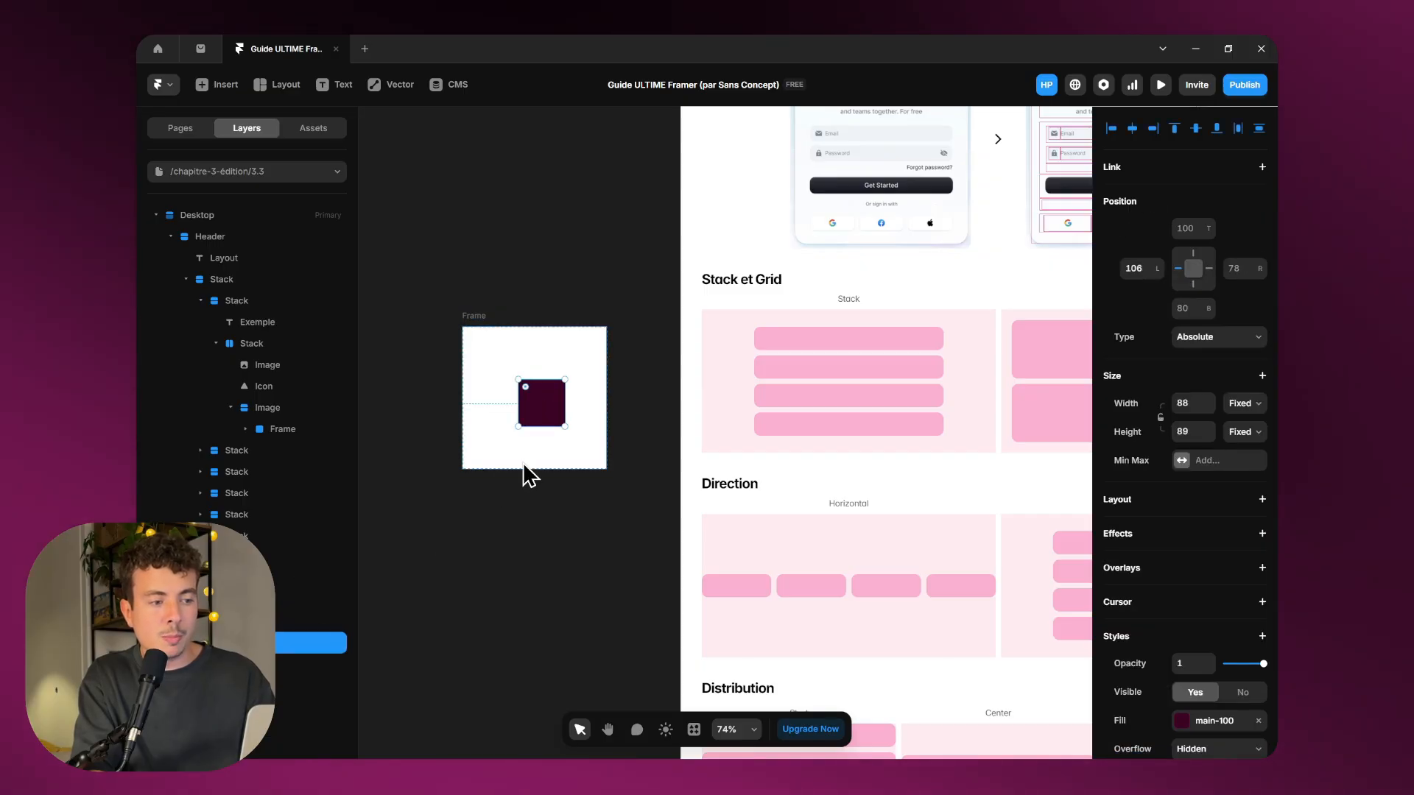
{"action": "left_click_drag", "start_coordinate": [546, 404], "coordinate": [567, 429]}
Step: Apply a Stack layout to the white frame, try the edge alignments and End distribution, and leave both Align and Distribute centred
{"action": "left_click", "coordinate": [533, 386]}
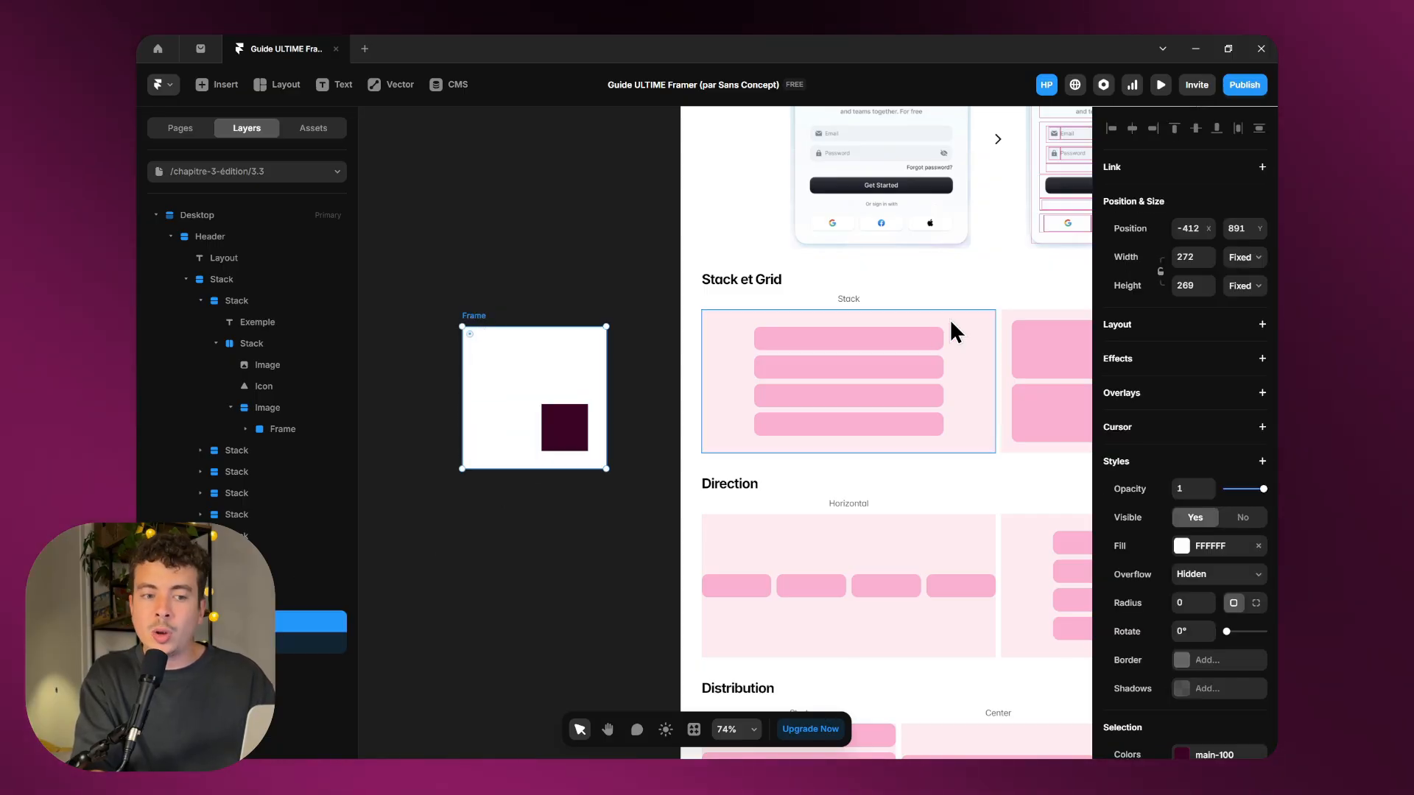
{"action": "left_click", "coordinate": [1181, 326]}
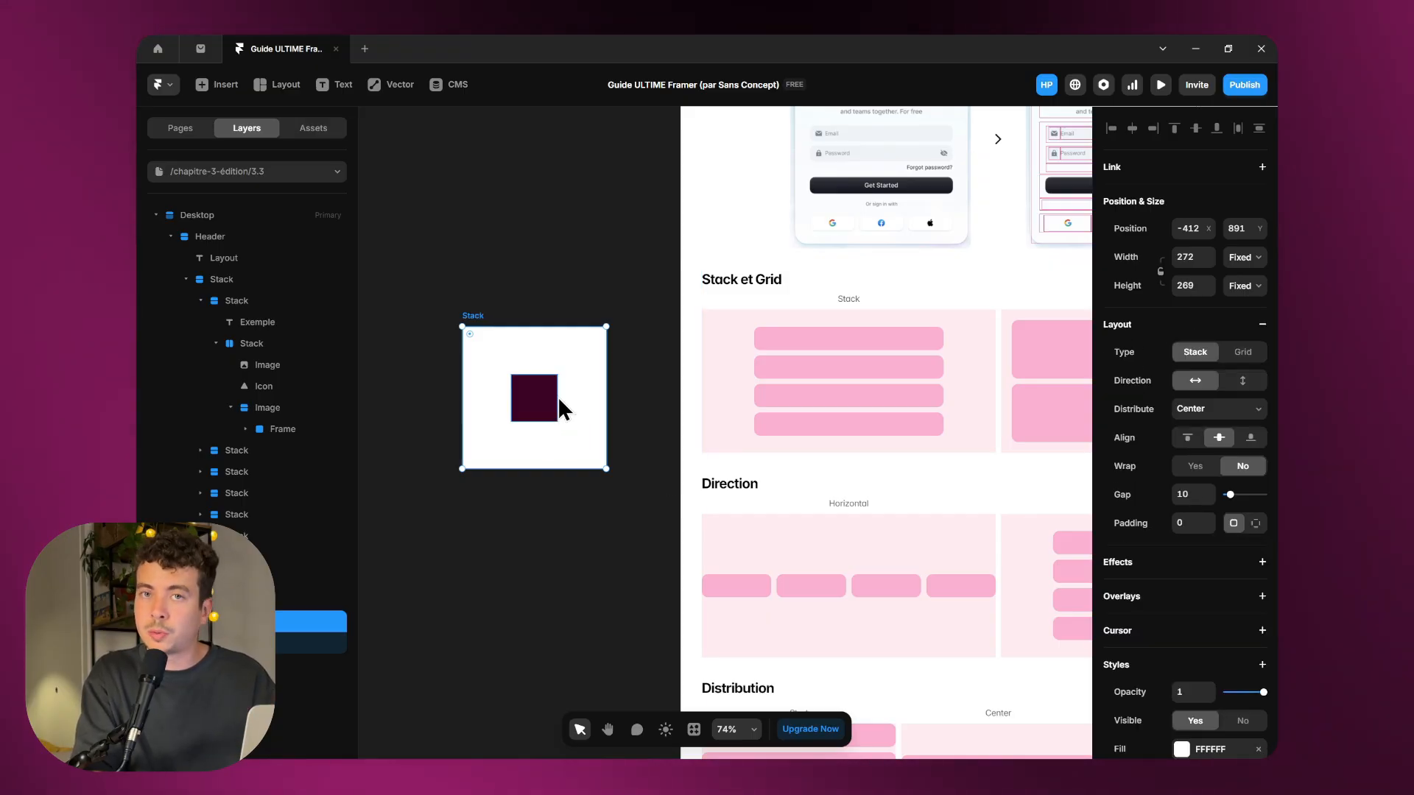
{"action": "left_click", "coordinate": [1188, 438]}
{"action": "left_click", "coordinate": [1250, 438]}
{"action": "left_click", "coordinate": [1215, 410]}
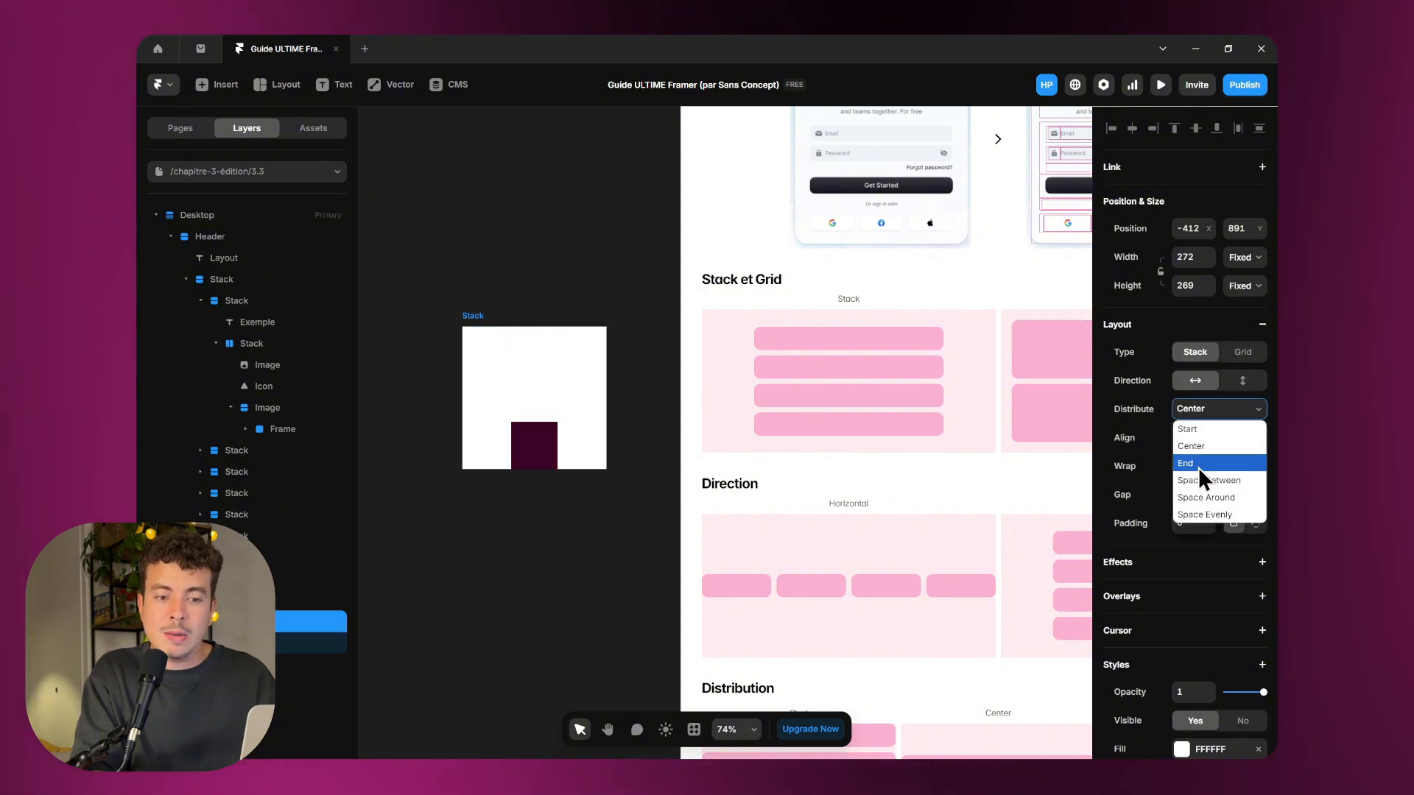
{"action": "left_click", "coordinate": [1198, 469]}
{"action": "left_click", "coordinate": [1200, 409]}
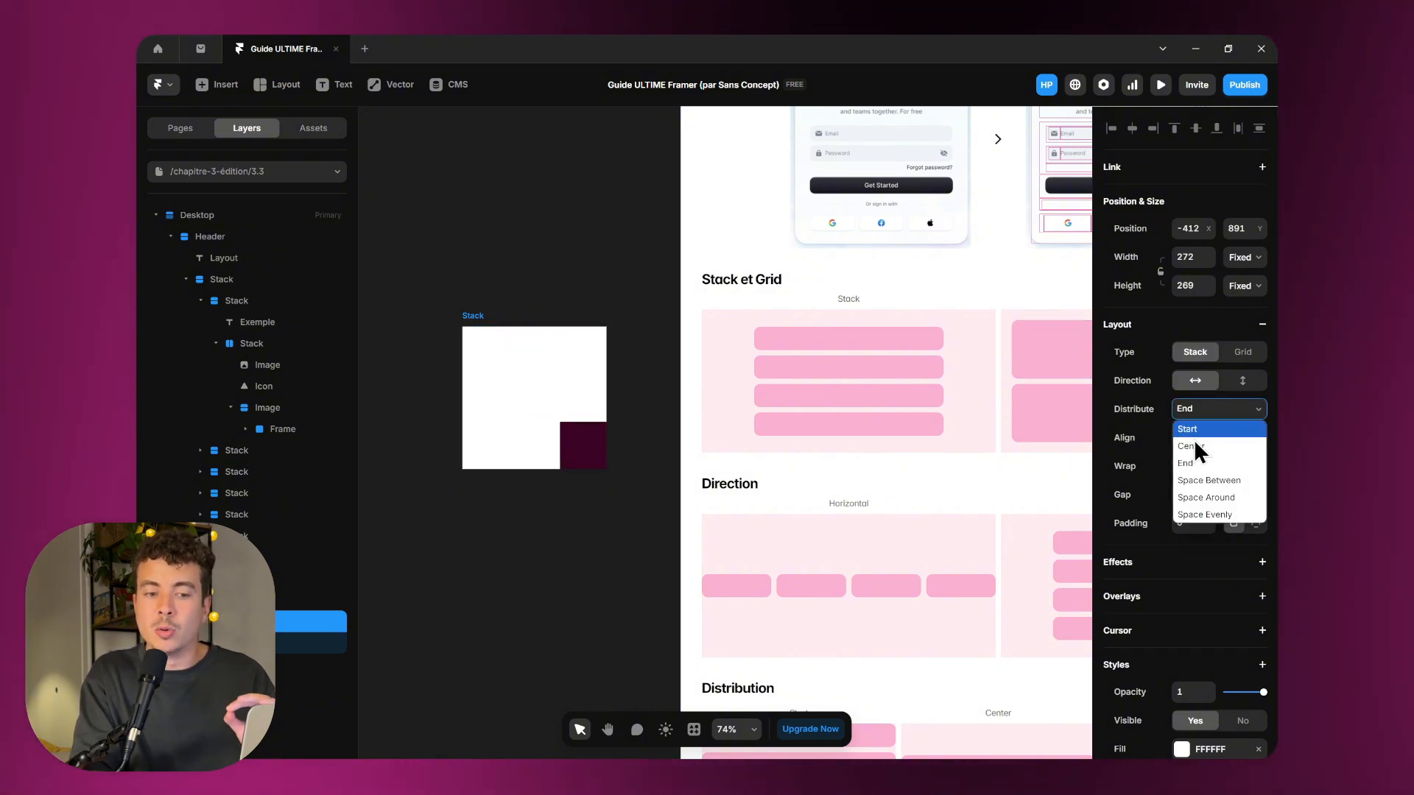
{"action": "left_click", "coordinate": [1192, 446]}
{"action": "left_click", "coordinate": [1218, 438]}
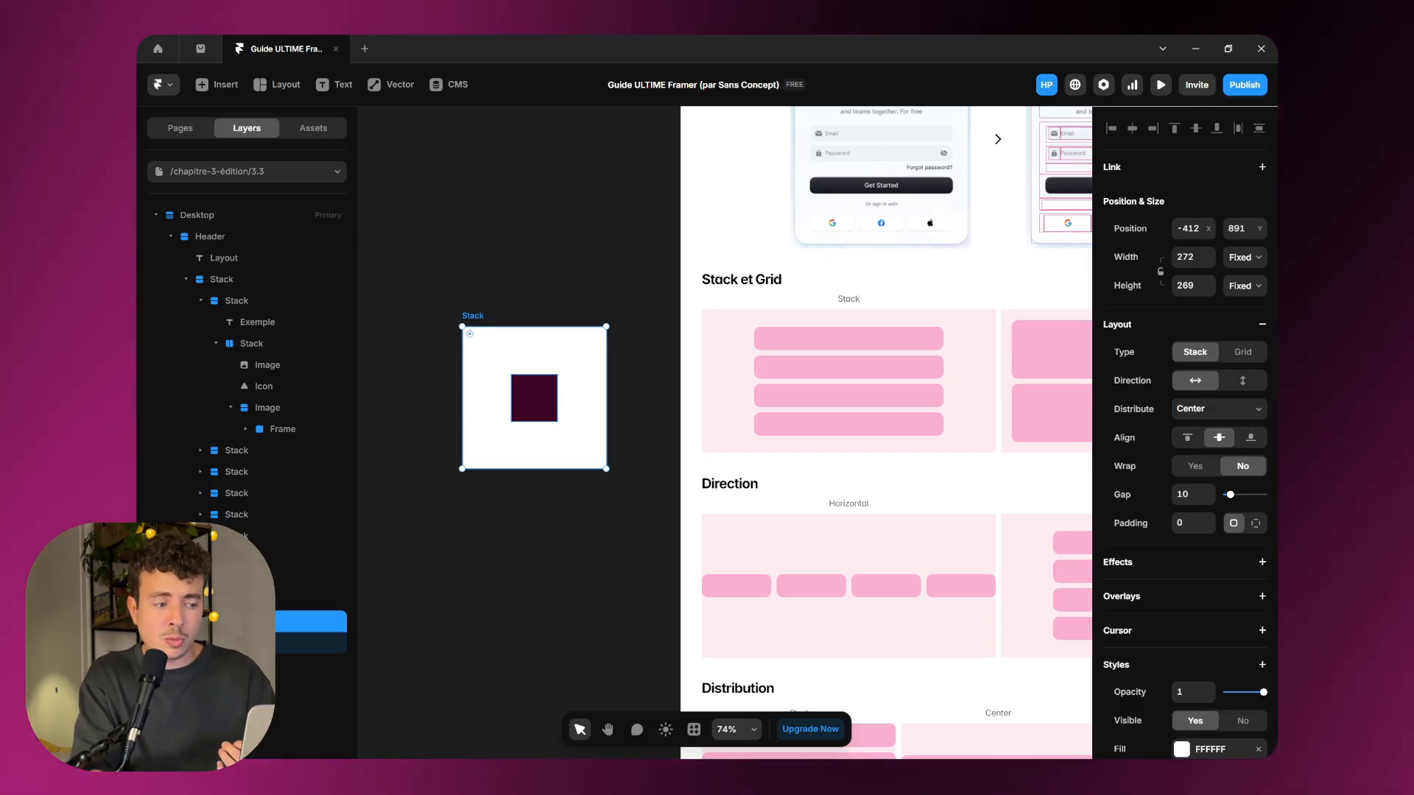
Step: Set the dark square's position type to Absolute and place it about 57 px from the frame's left and 45 px from its bottom
{"action": "left_click", "coordinate": [536, 401]}
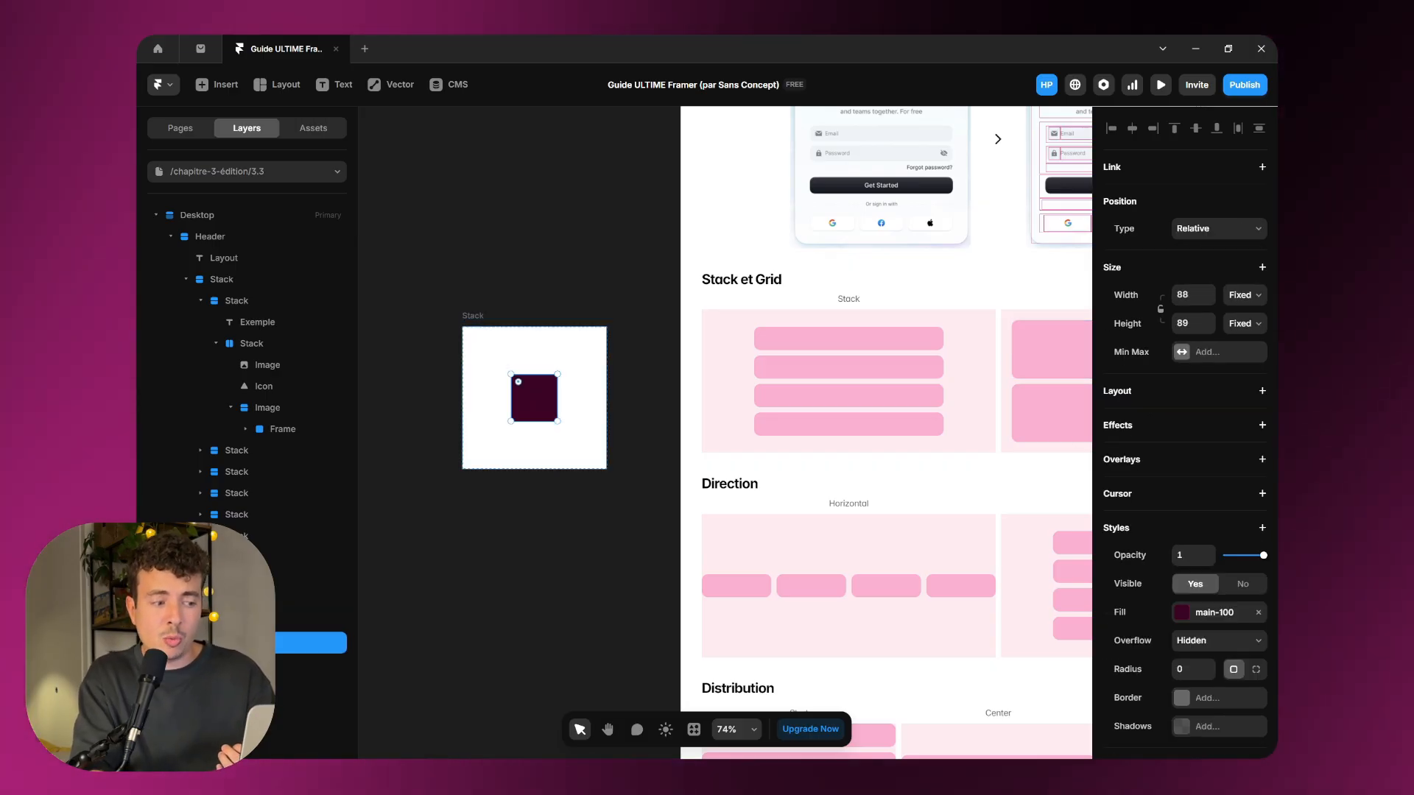
{"action": "left_click", "coordinate": [1227, 234]}
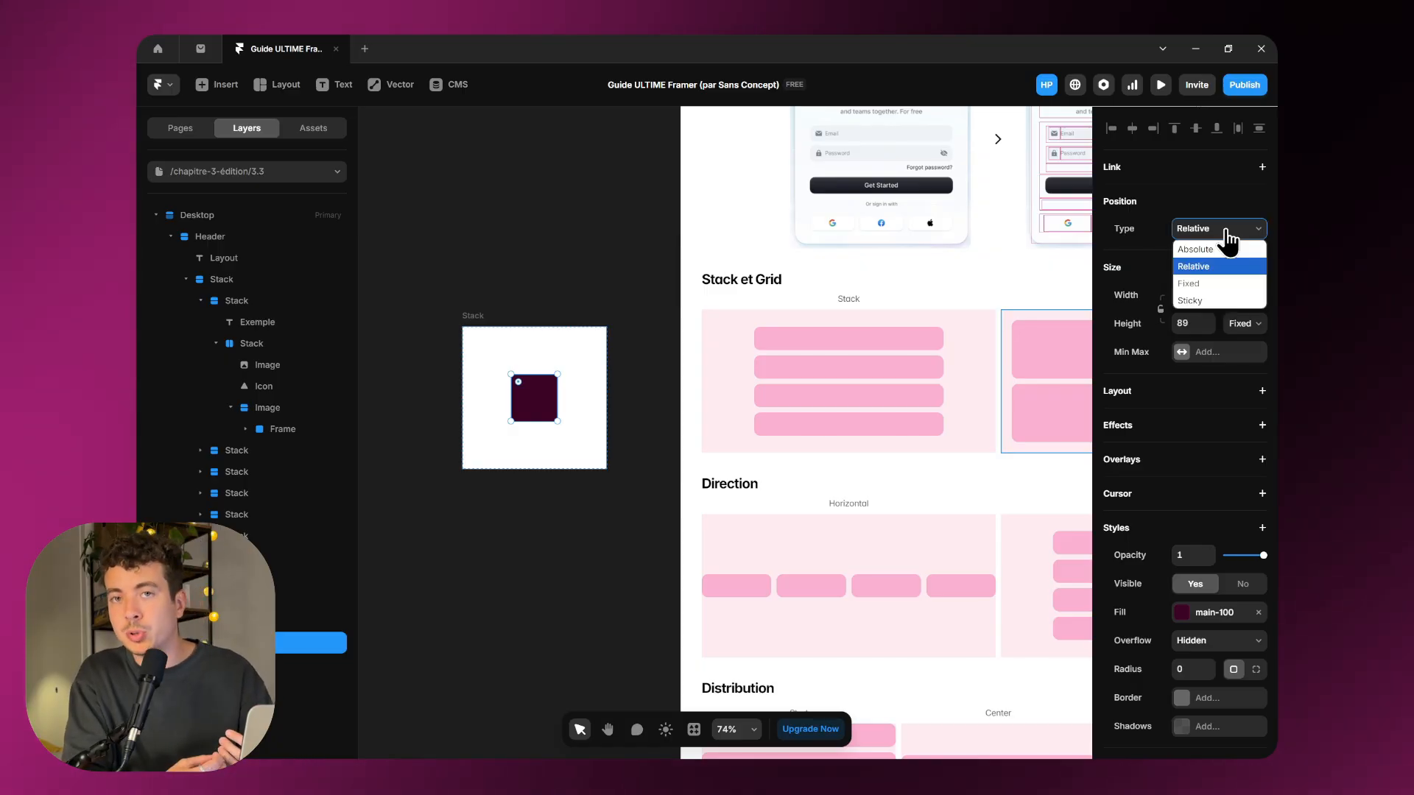
{"action": "left_click", "coordinate": [1211, 250]}
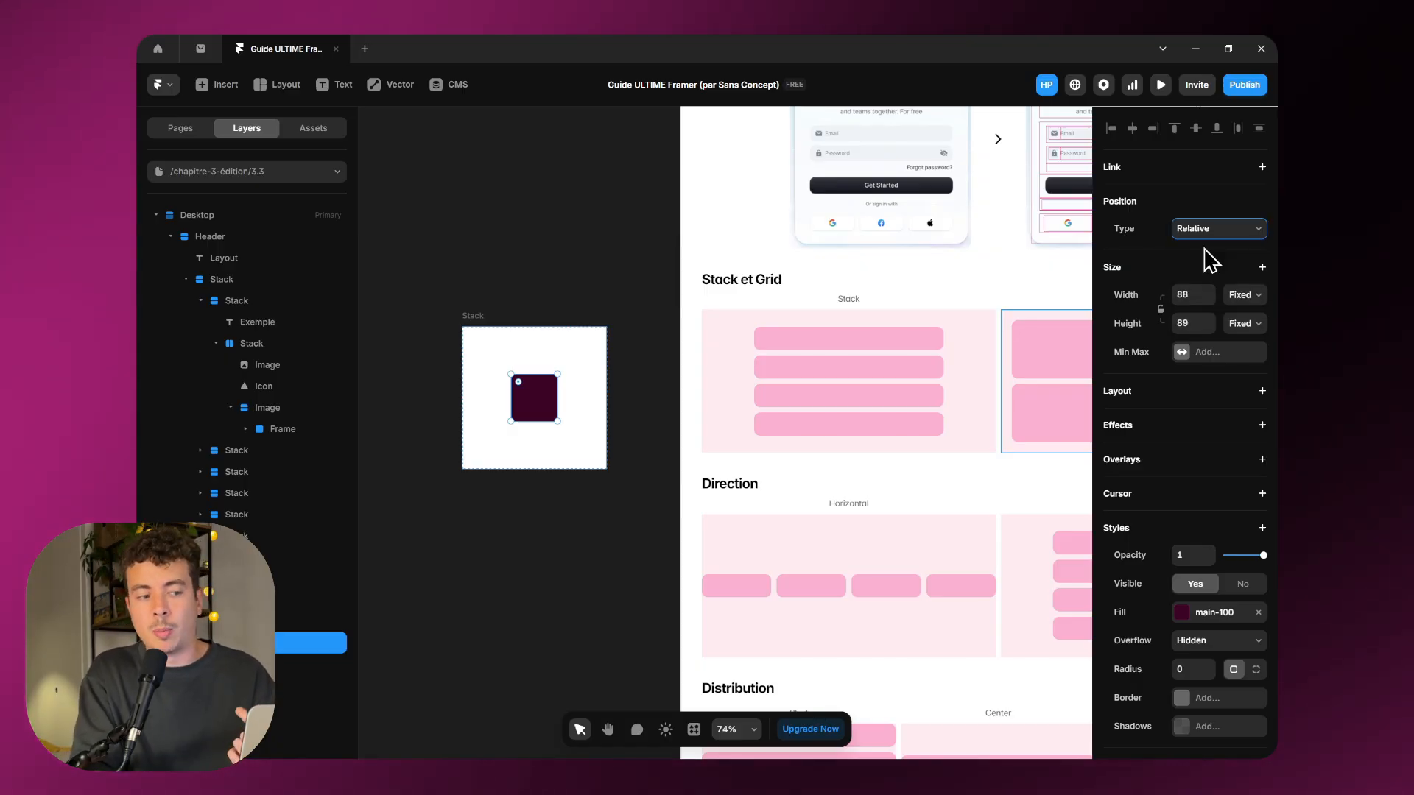
{"action": "left_click_drag", "start_coordinate": [545, 396], "coordinate": [527, 423]}
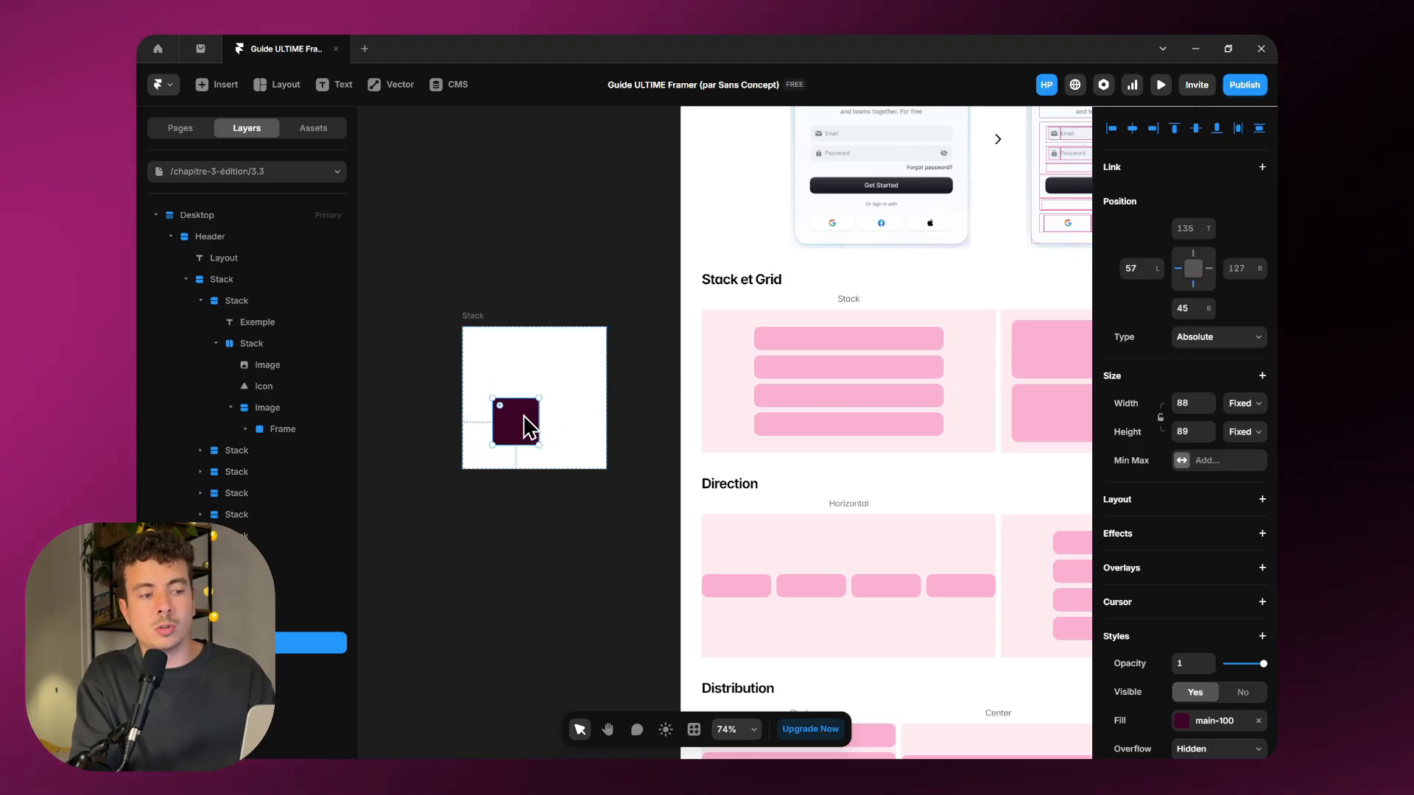
{"action": "left_click", "coordinate": [633, 430]}
Step: Examine the layout settings and nested layers of the Stack and Grid examples in the Stack et Grid section
{"action": "scroll", "coordinate": [461, 321], "scroll_direction": "right", "scroll_amount": 5}
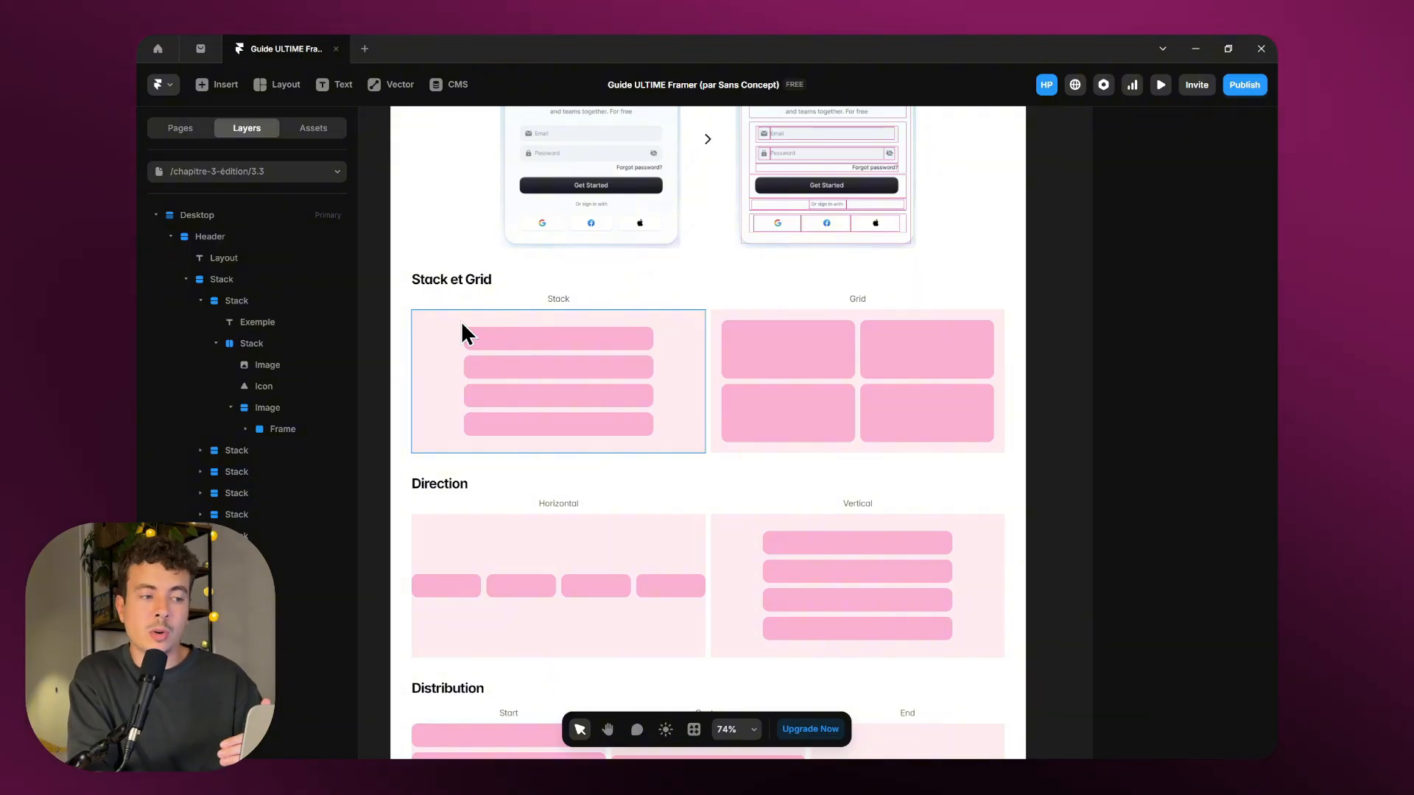
{"action": "left_click", "coordinate": [462, 324]}
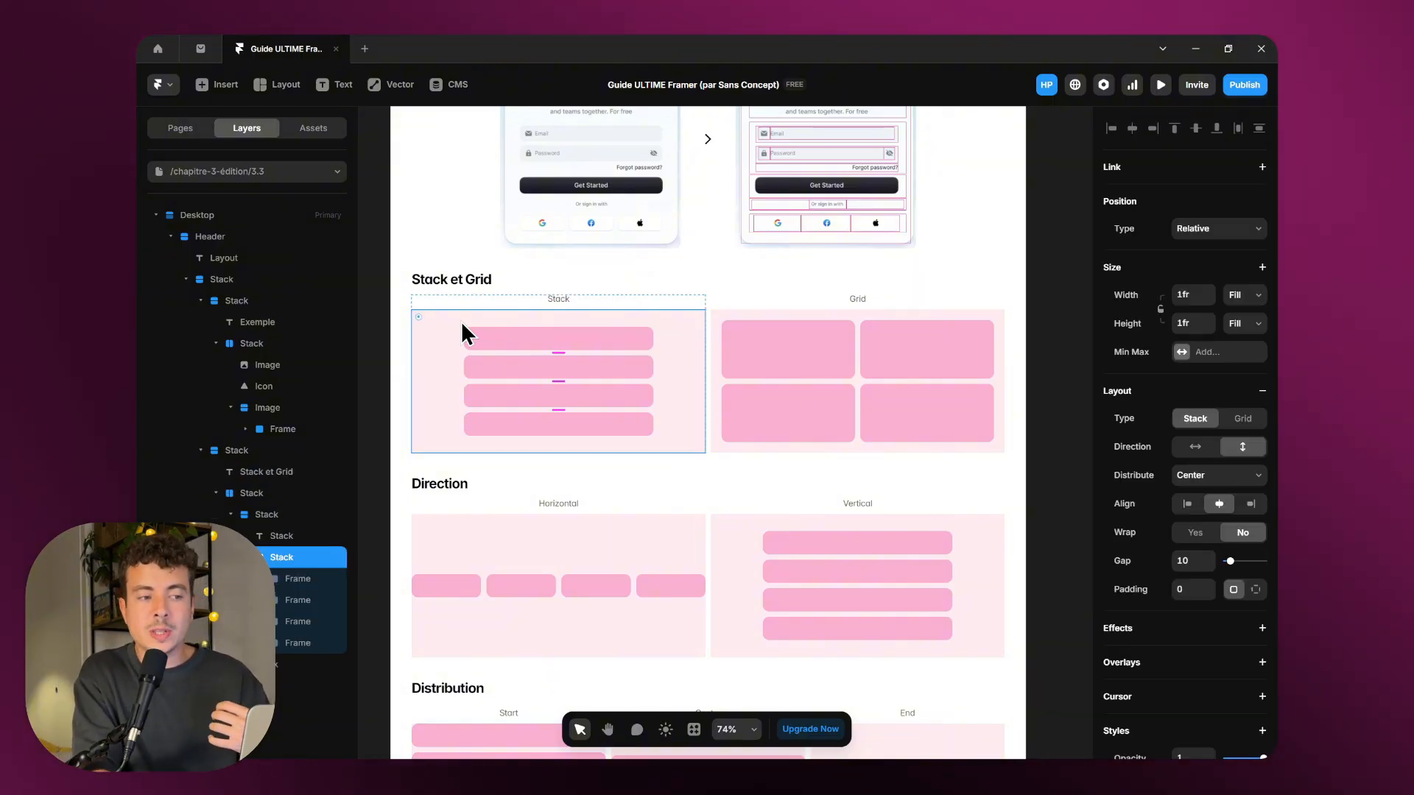
{"action": "left_click", "coordinate": [496, 299]}
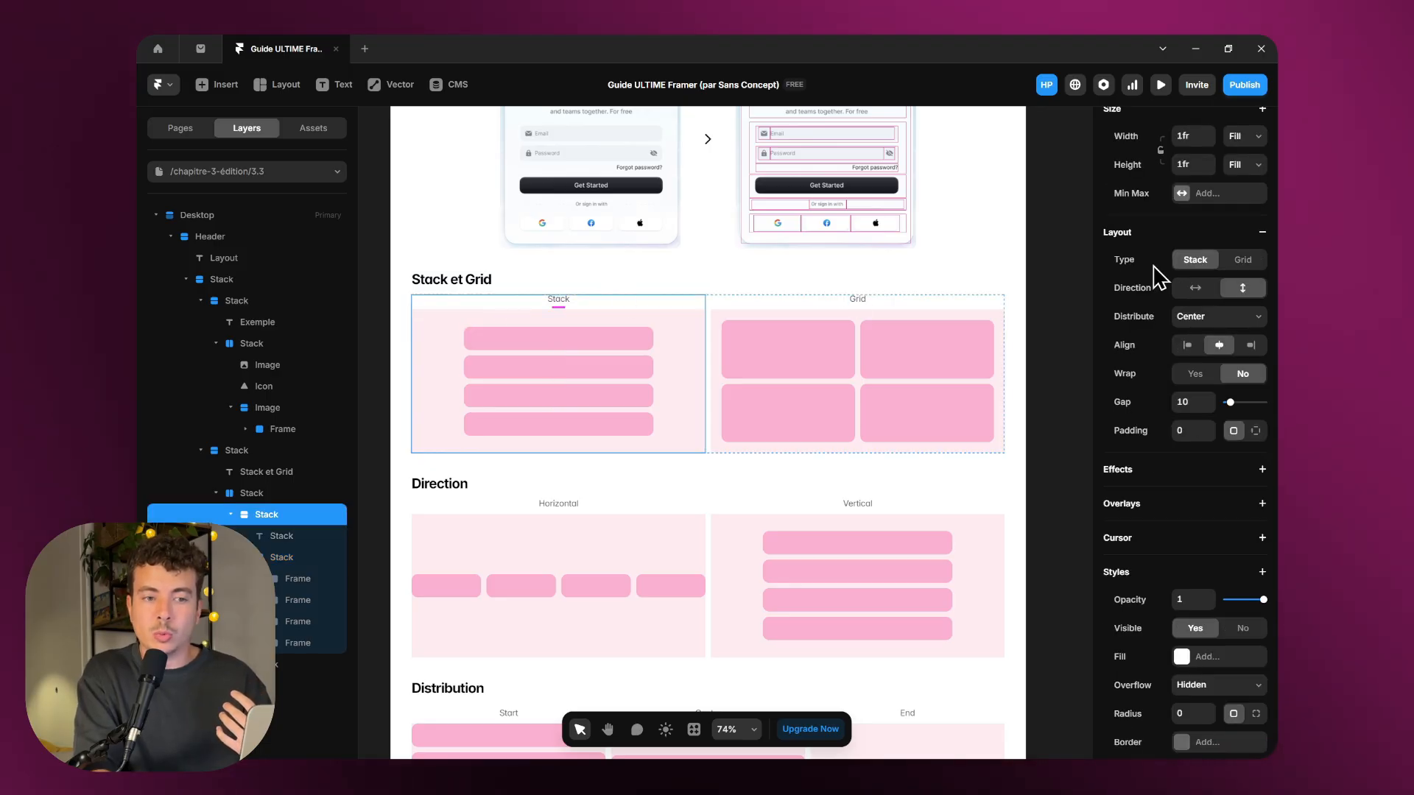
{"action": "scroll", "coordinate": [1160, 279], "scroll_direction": "up", "scroll_amount": 1}
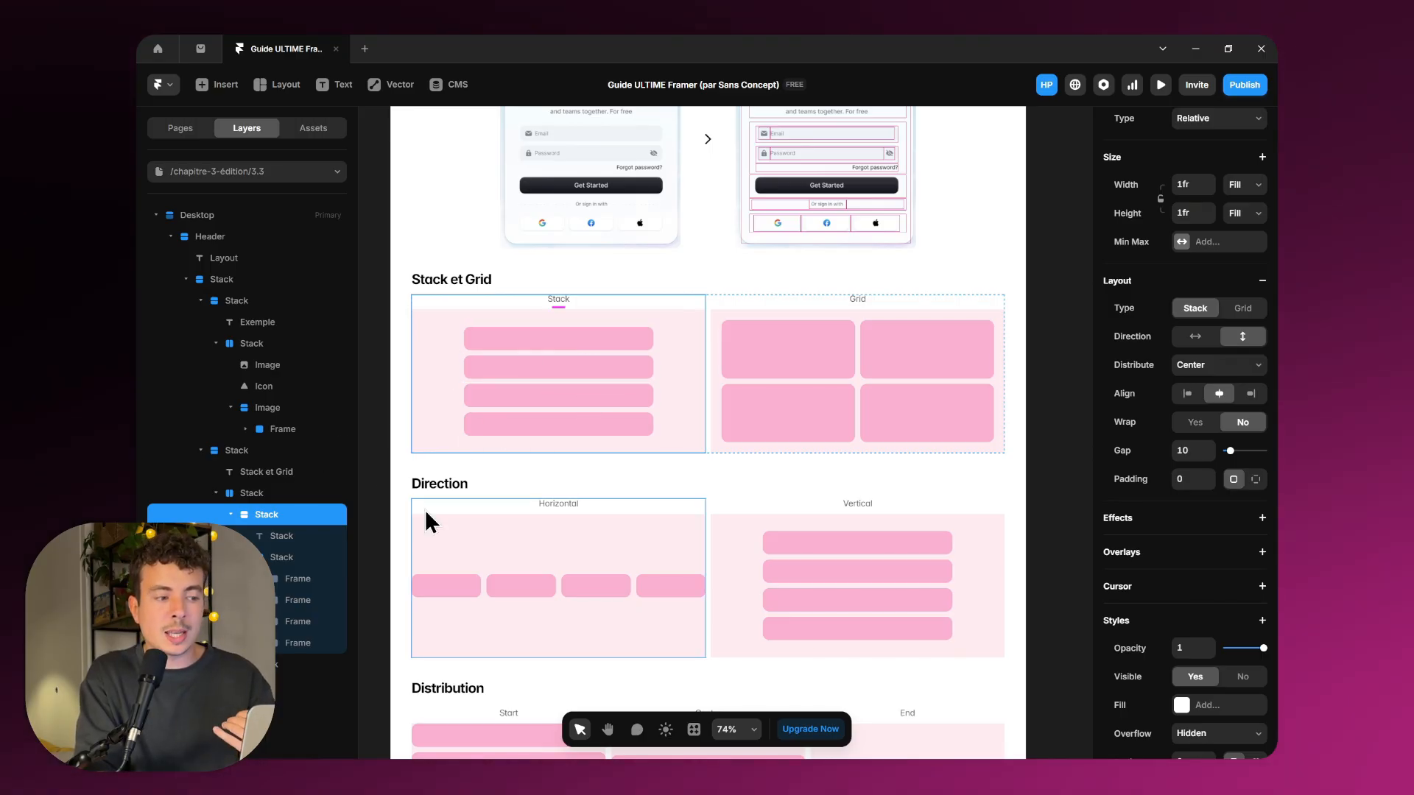
{"action": "left_click", "coordinate": [246, 558]}
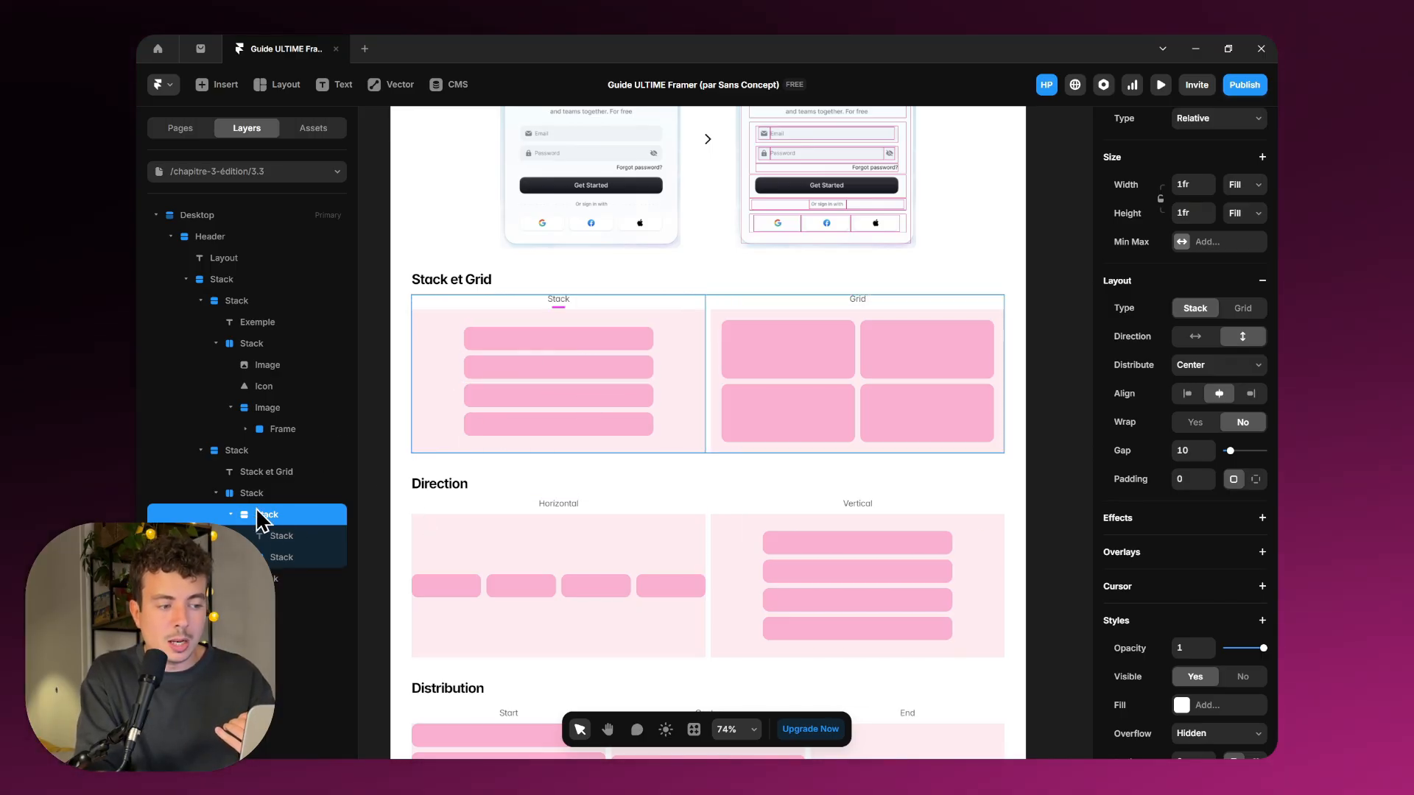
{"action": "left_click", "coordinate": [278, 561]}
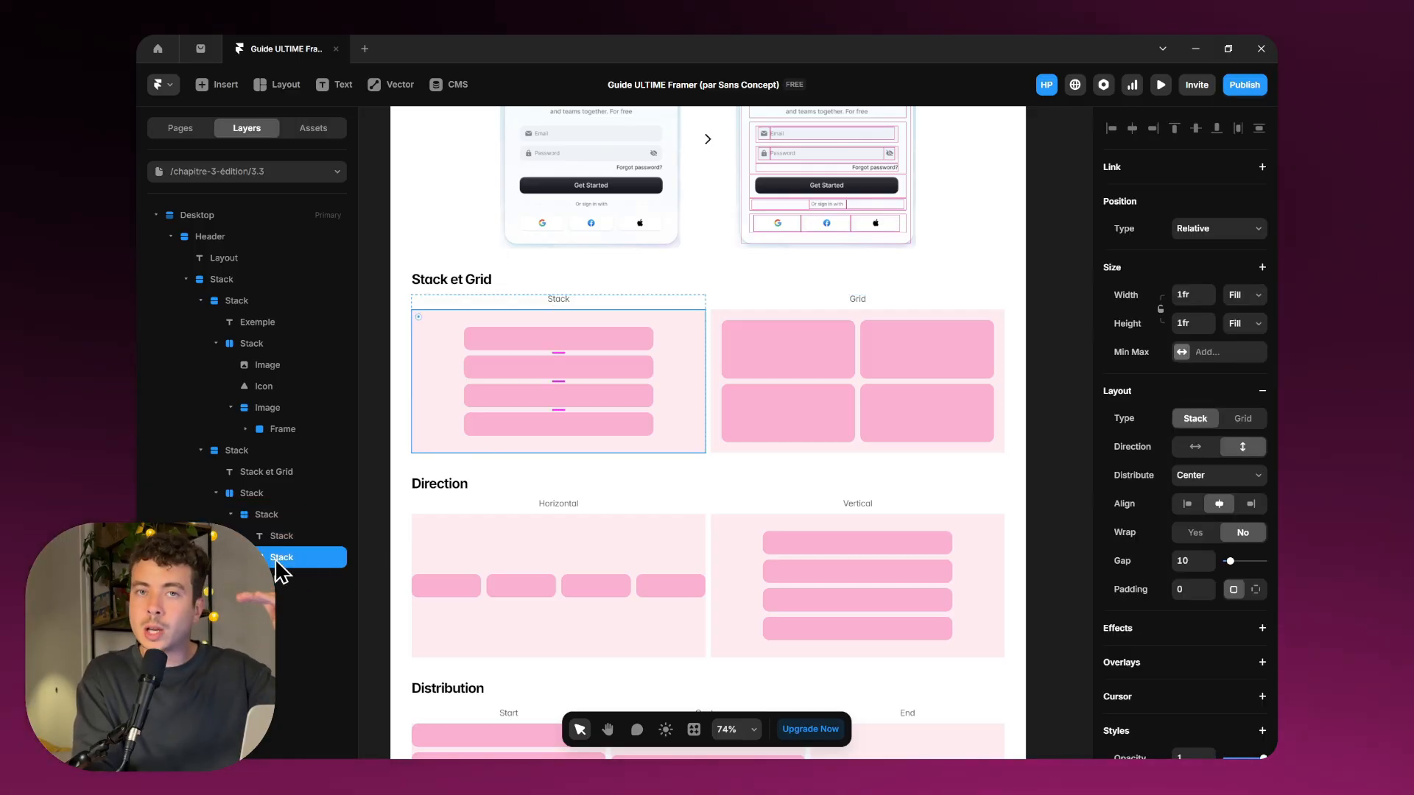
{"action": "left_click", "coordinate": [246, 558]}
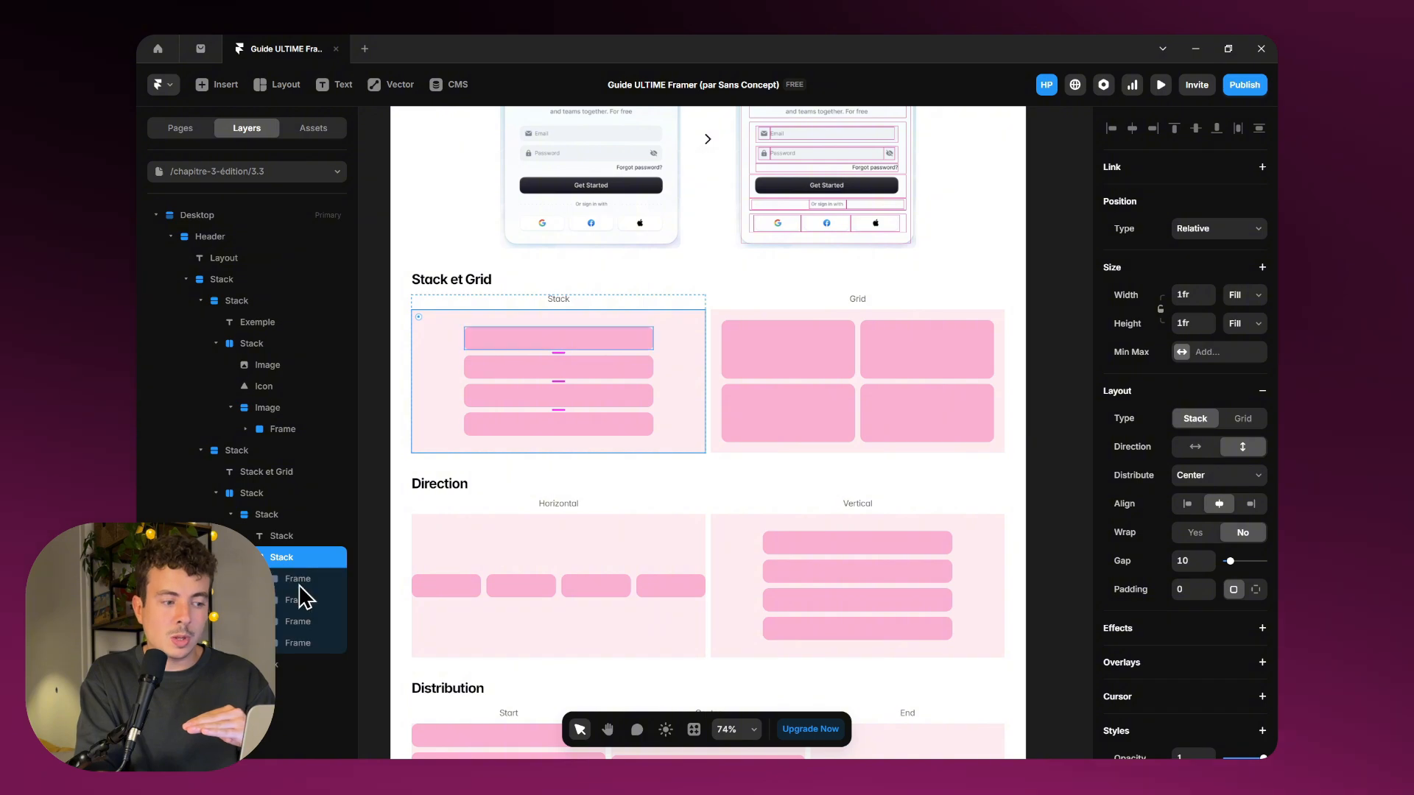
{"action": "left_click", "coordinate": [283, 563]}
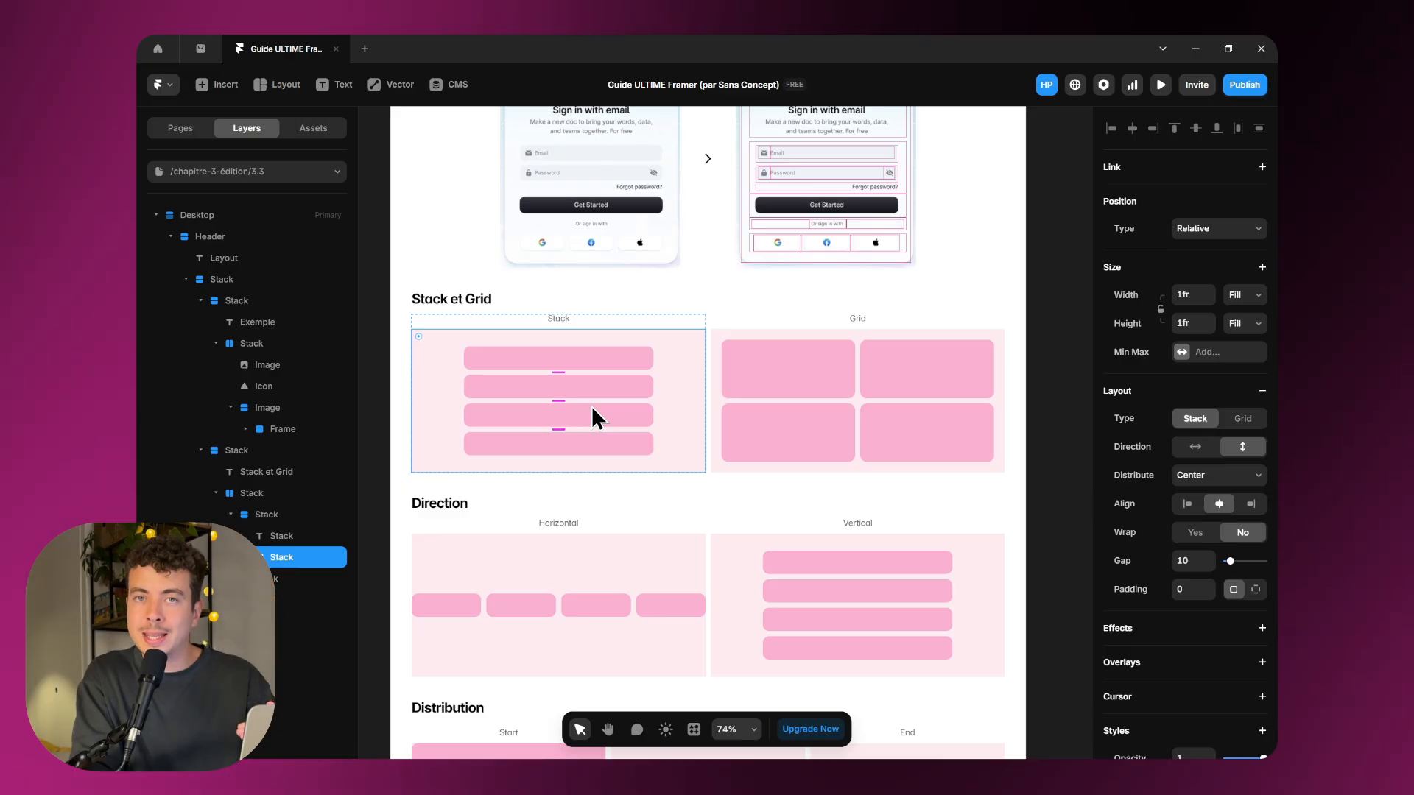
{"action": "left_click", "coordinate": [860, 318]}
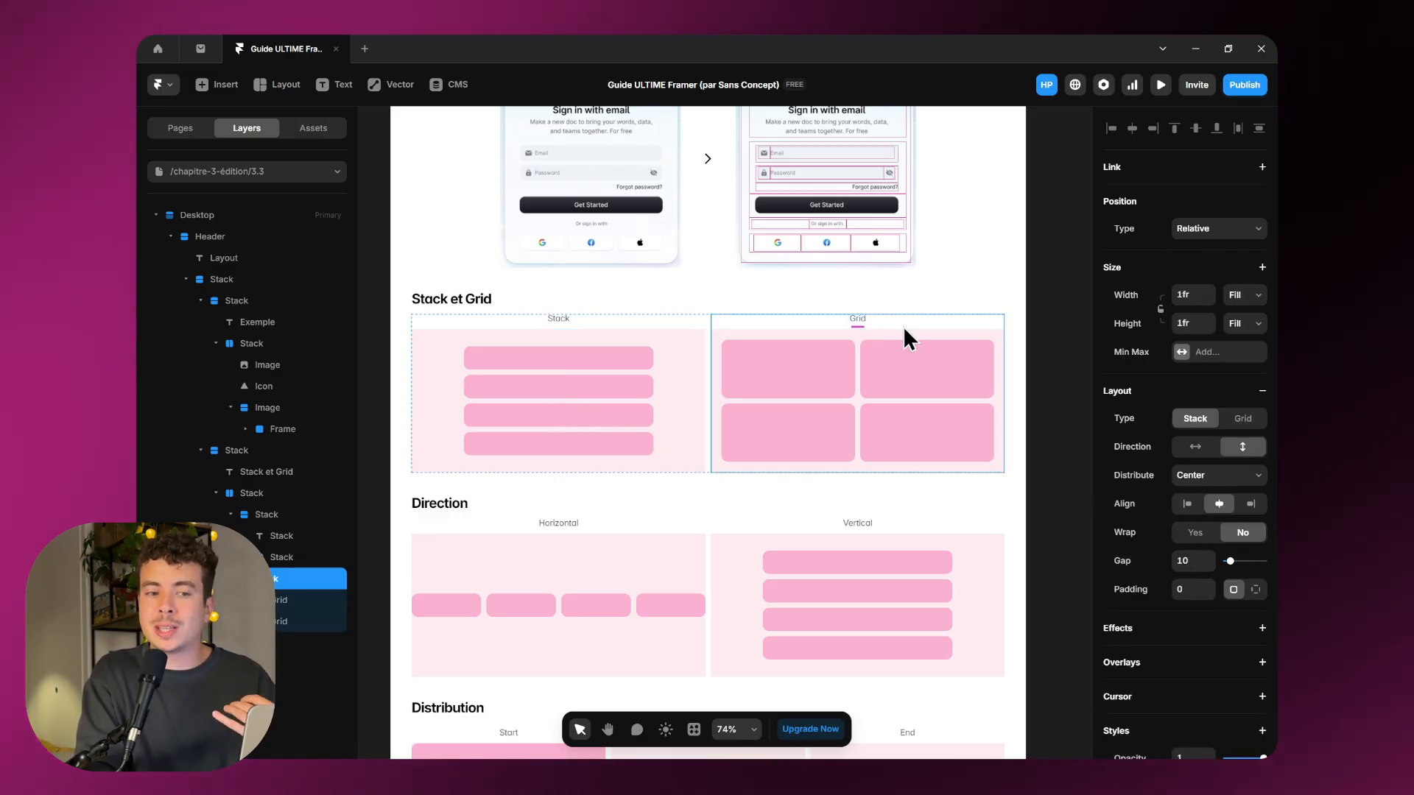
{"action": "double_click", "coordinate": [857, 362]}
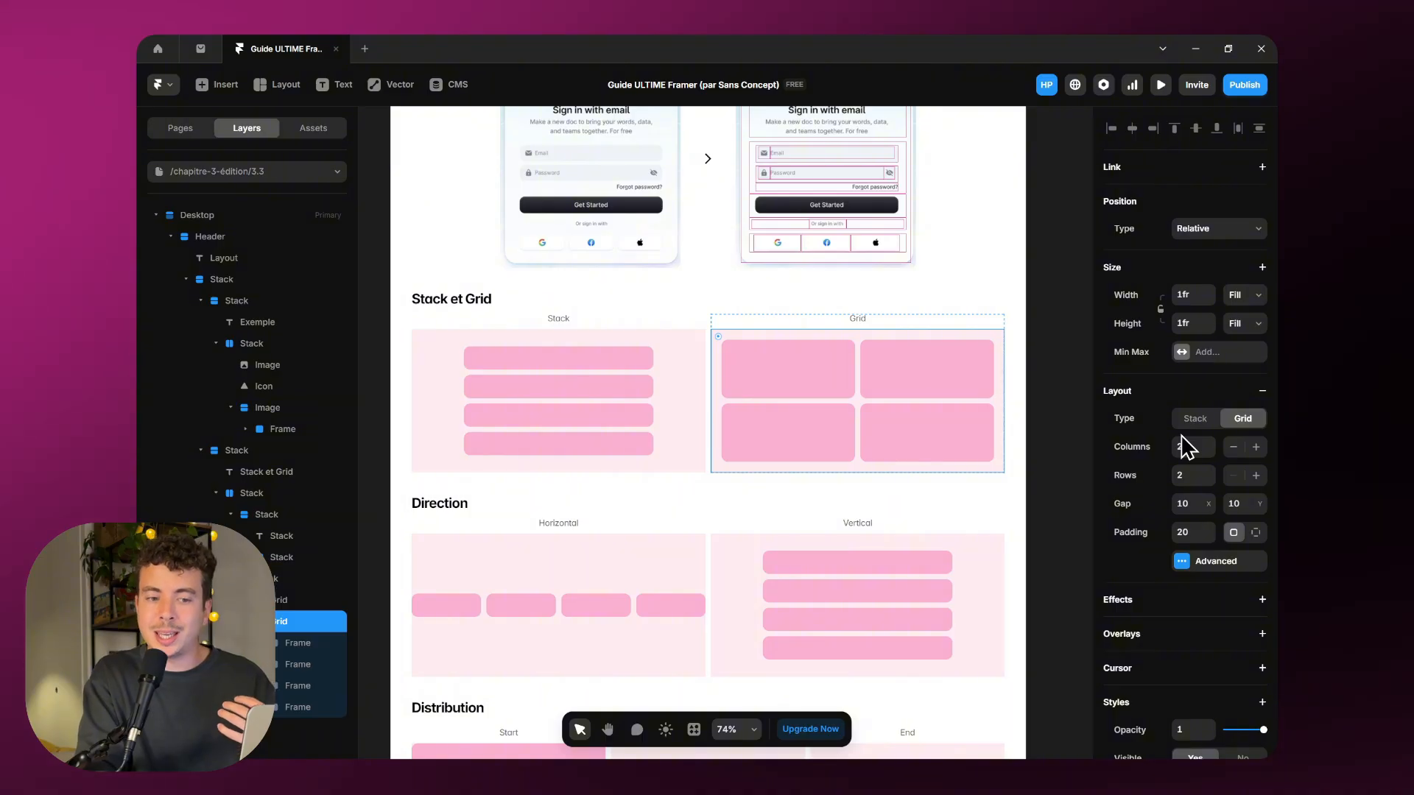
Step: Try 3 columns and 3 rows on the Grid example, and return it to 2 columns by 2 rows
{"action": "left_click", "coordinate": [1256, 447]}
{"action": "left_click", "coordinate": [1233, 447]}
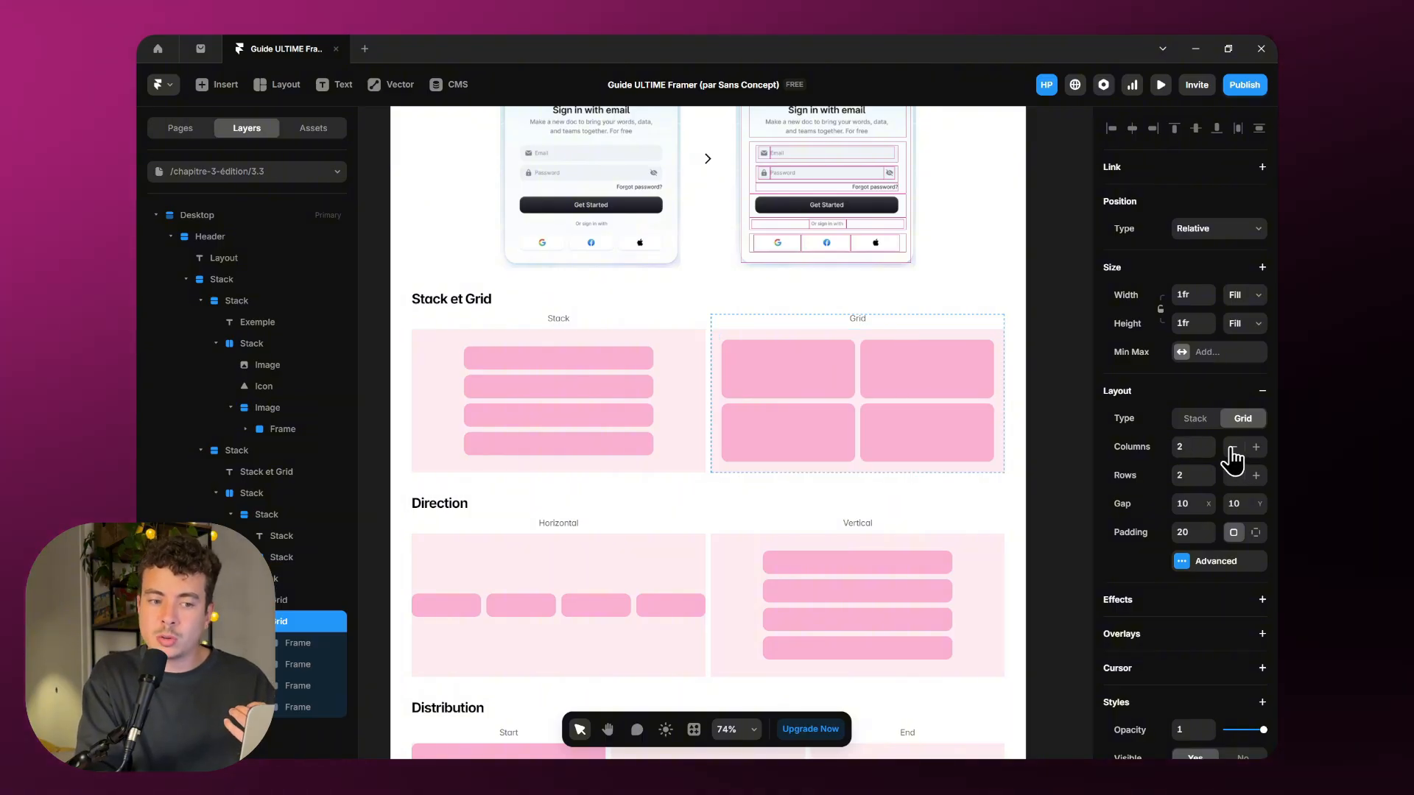
{"action": "left_click", "coordinate": [1253, 477]}
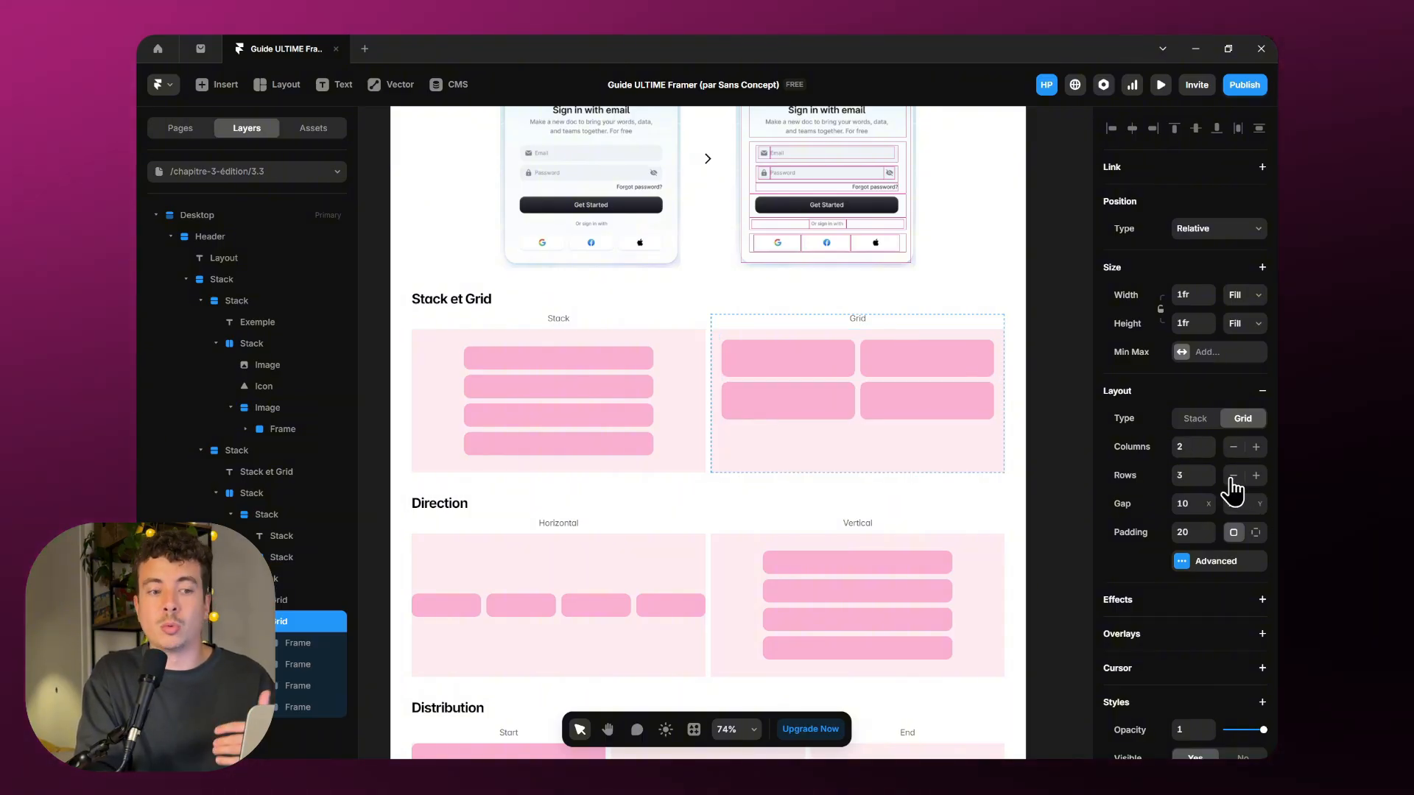
{"action": "left_click", "coordinate": [1255, 447]}
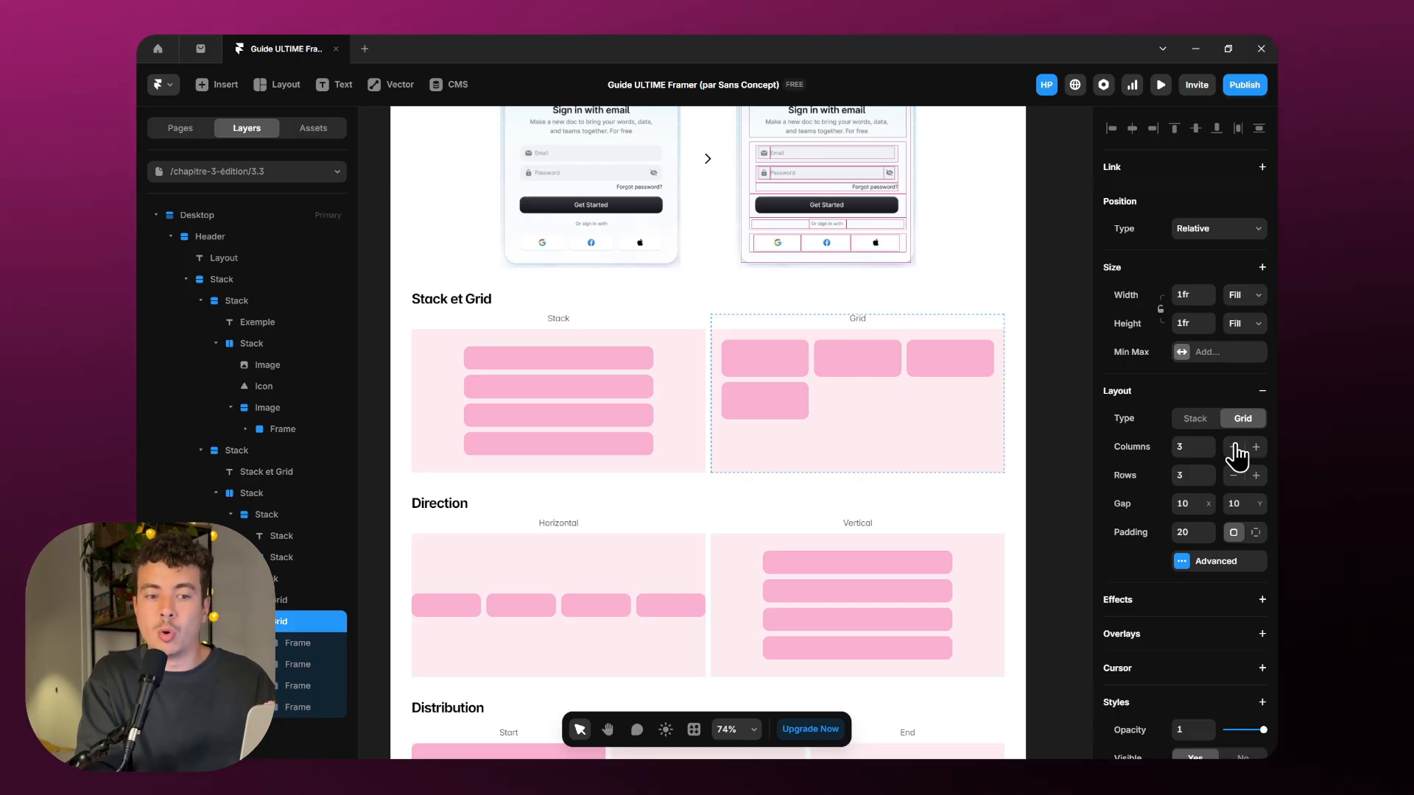
{"action": "left_click", "coordinate": [1233, 447]}
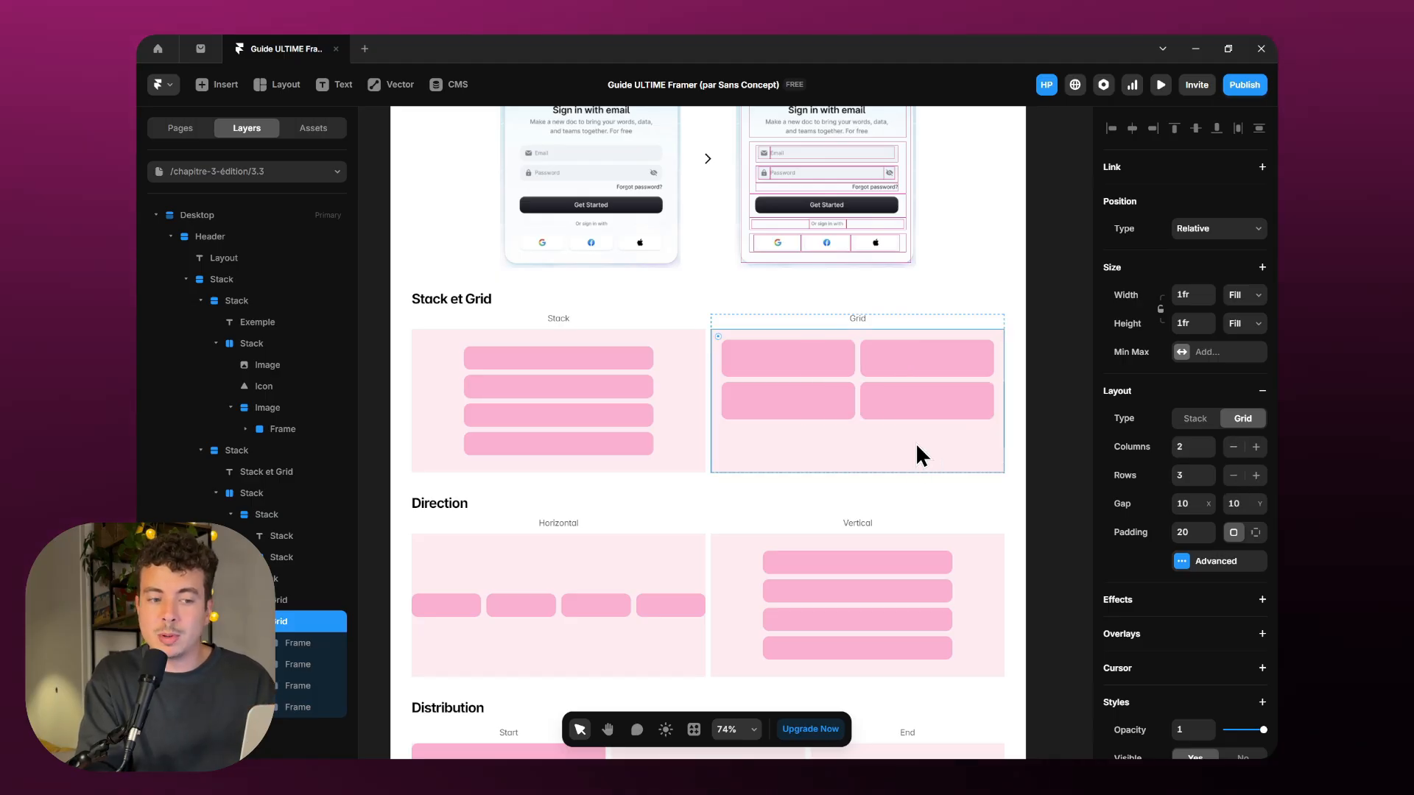
{"action": "left_click", "coordinate": [1233, 476]}
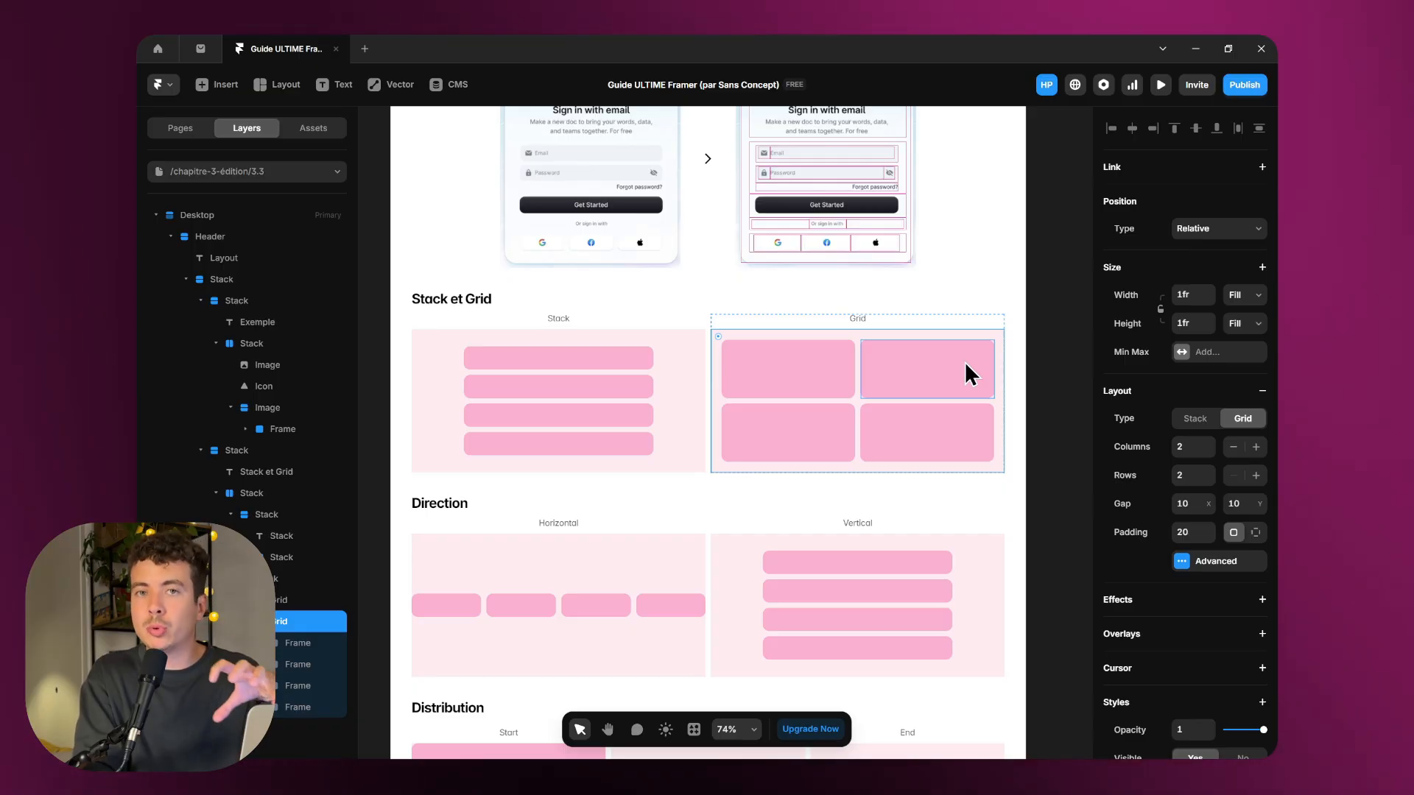
Step: In the Grid example's advanced layout settings, switch the columns to Auto and set the minimum width to 300
{"action": "left_click", "coordinate": [1182, 562]}
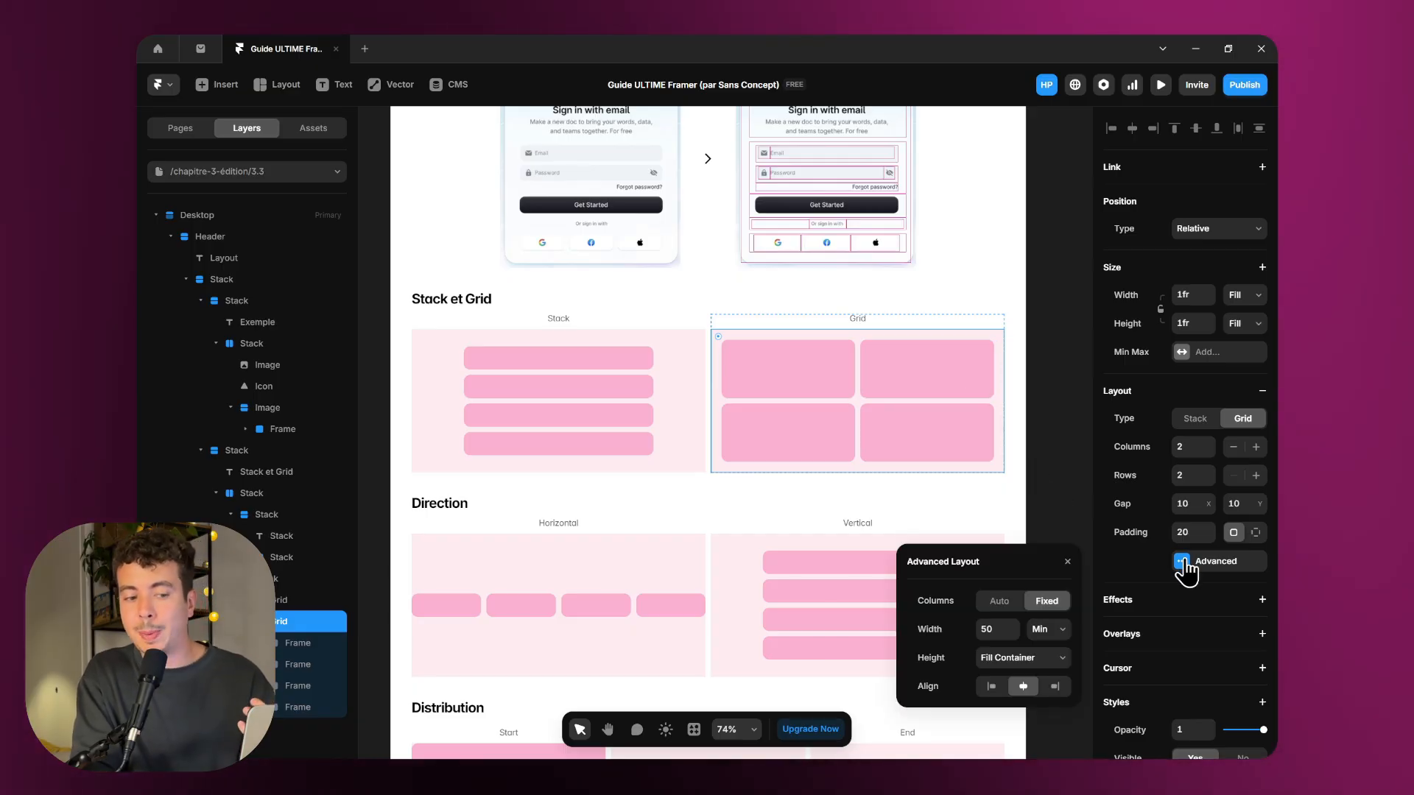
{"action": "left_click", "coordinate": [1002, 602]}
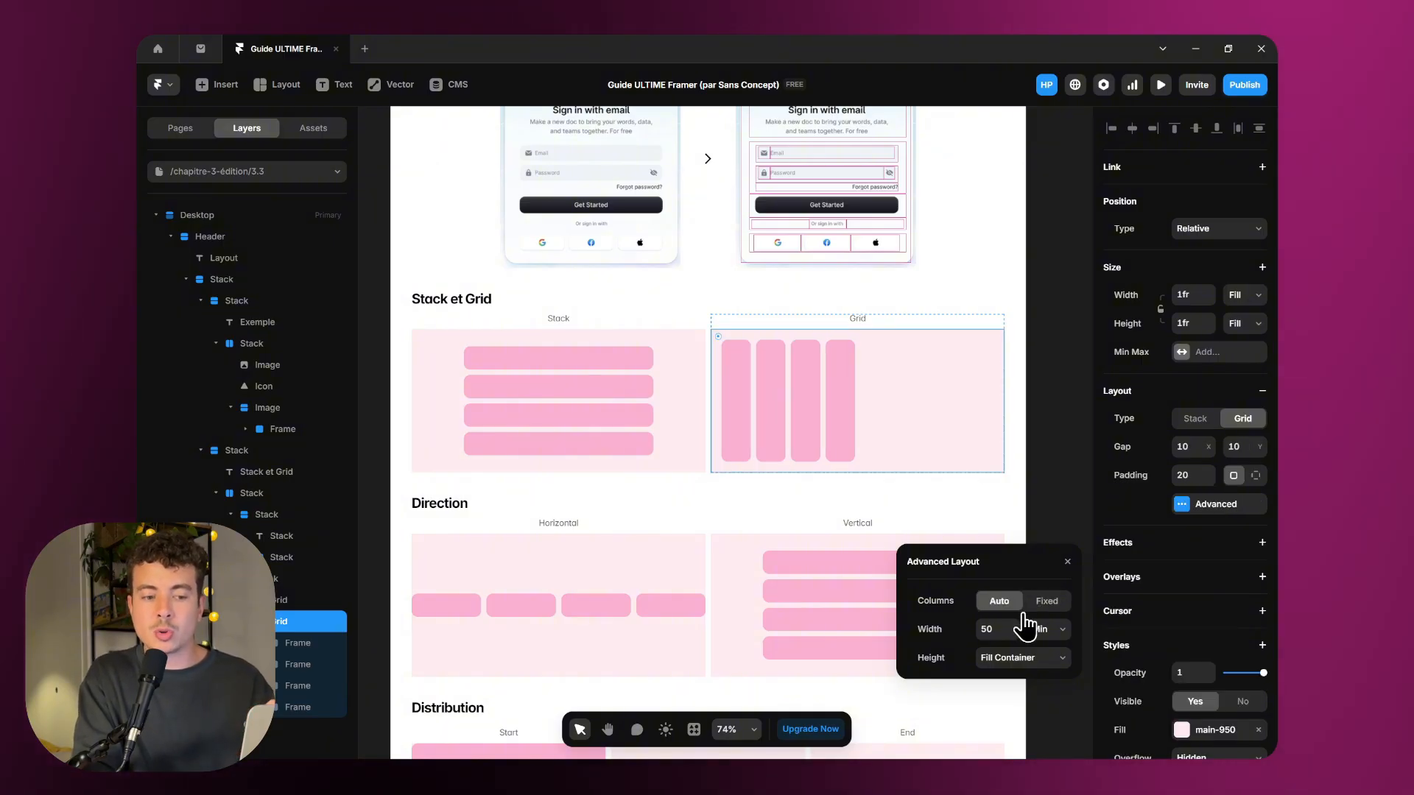
{"action": "left_click", "coordinate": [996, 628]}
{"action": "type", "text": "30"}
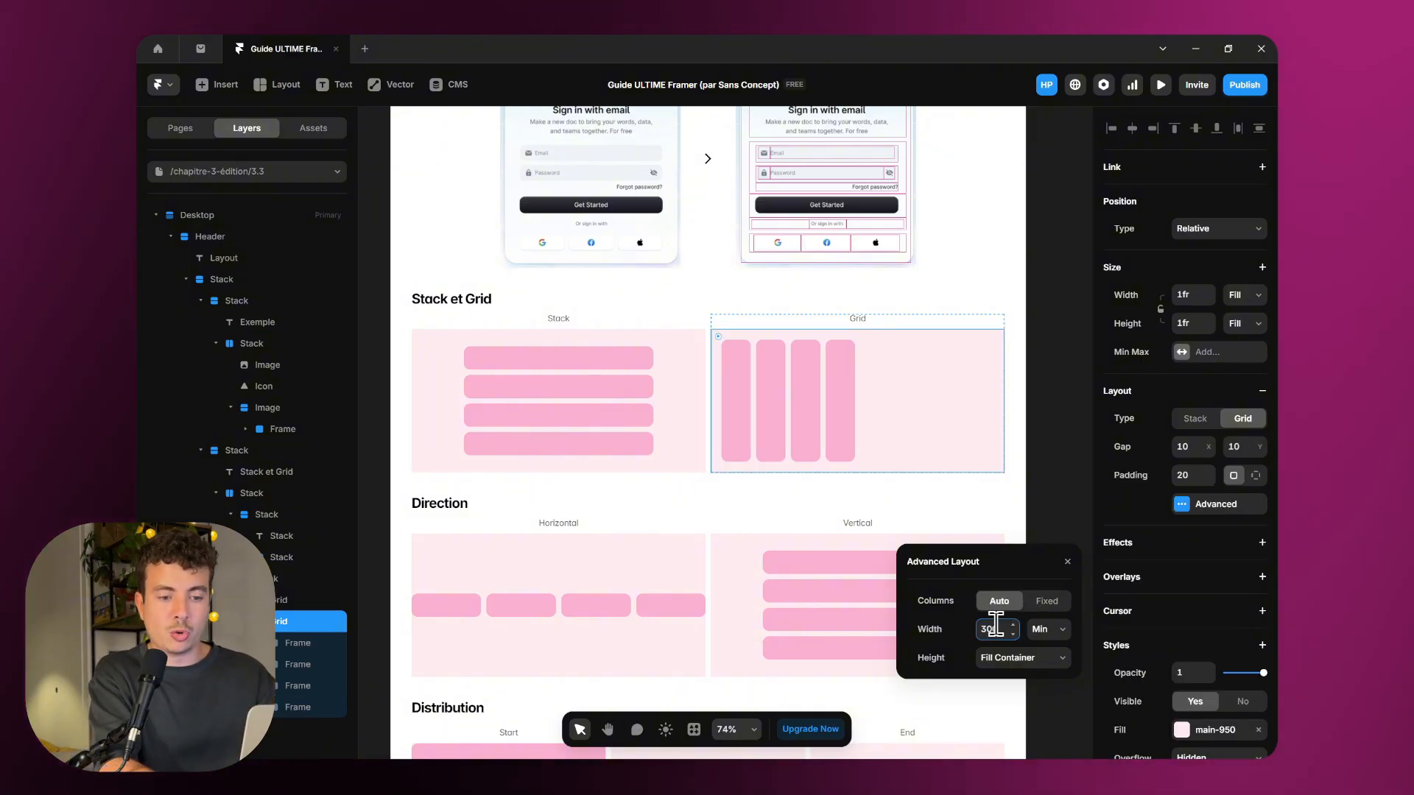
{"action": "type", "text": "0"}
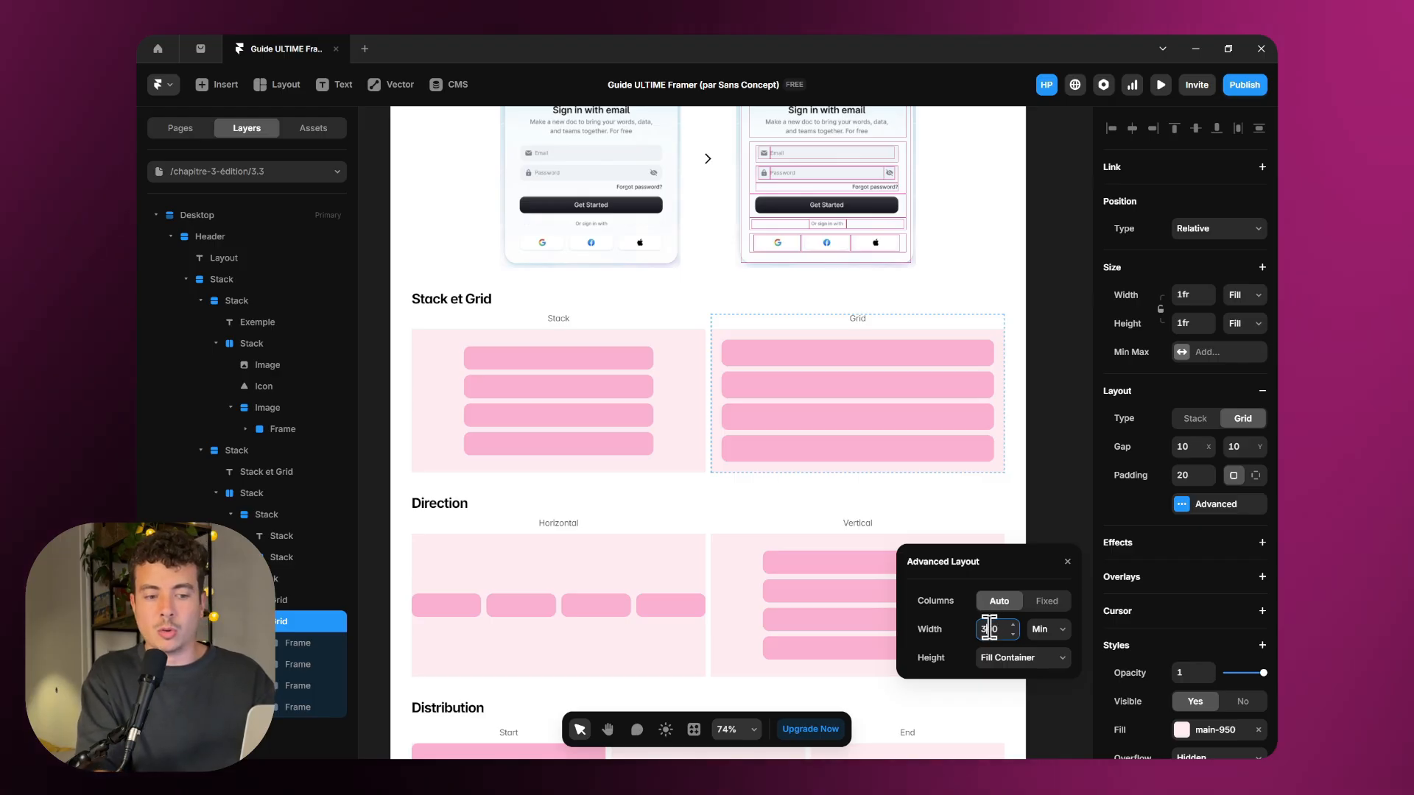
{"action": "key", "text": "Return"}
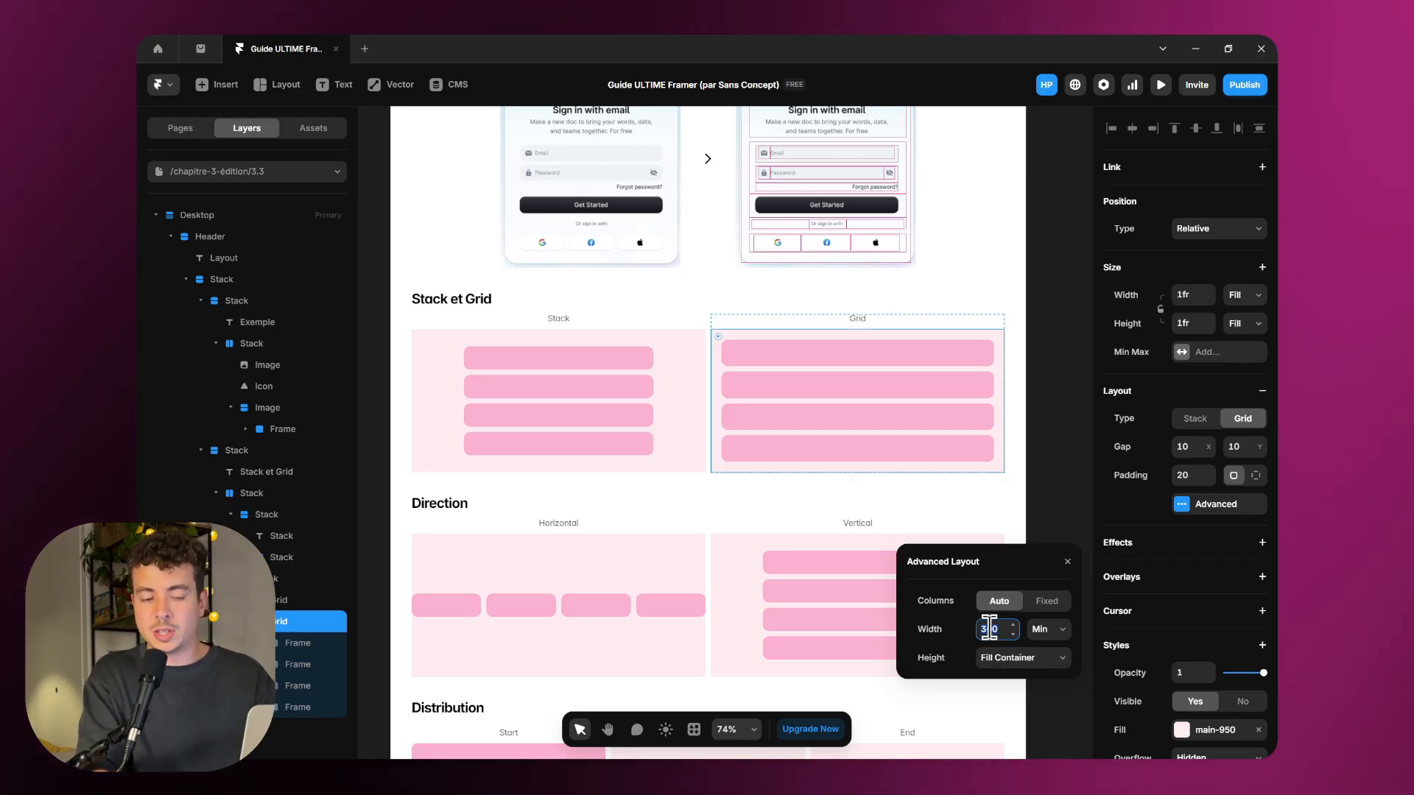
Step: Switch the Grid example's columns to Fixed and set their minimum width to 50
{"action": "left_click", "coordinate": [1028, 658]}
{"action": "left_click", "coordinate": [1046, 601]}
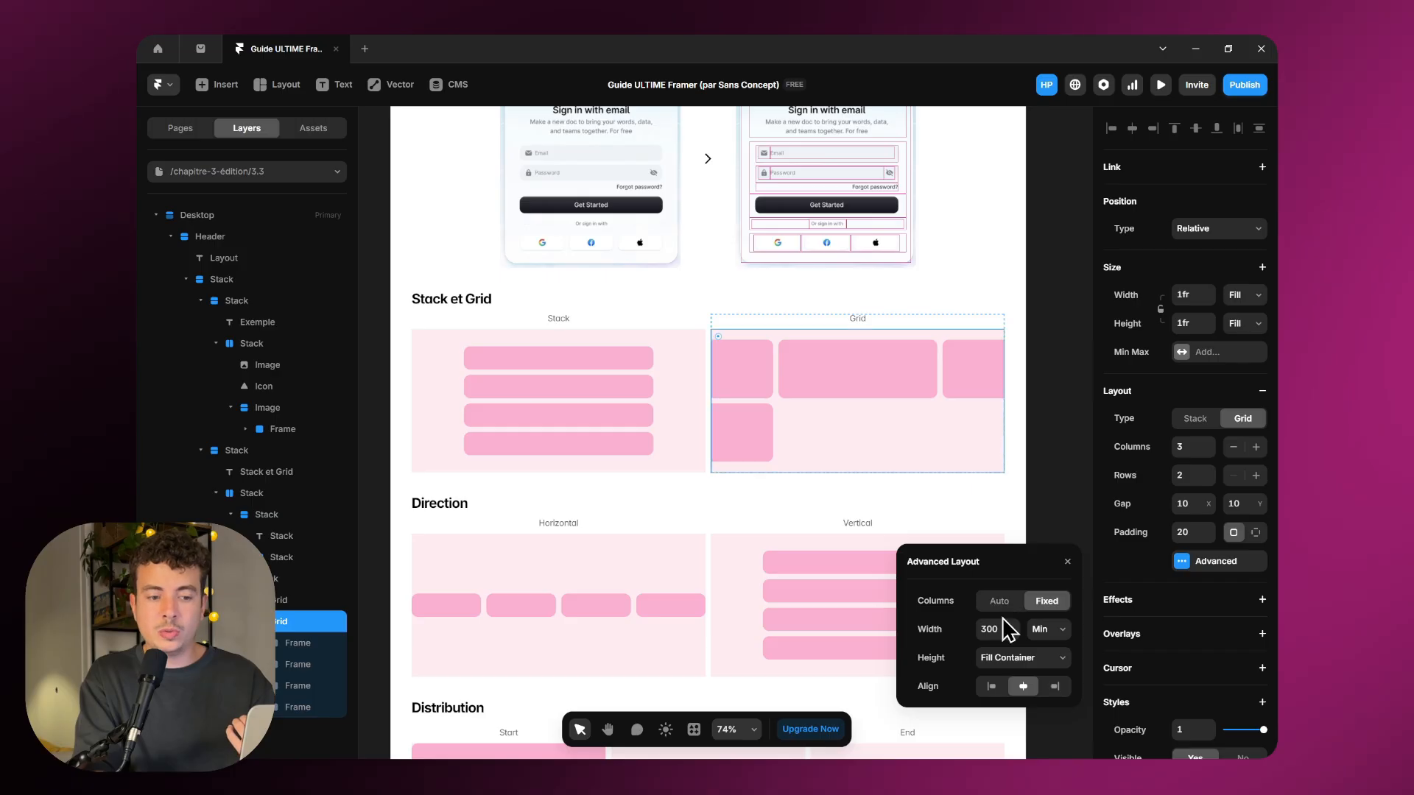
{"action": "left_click", "coordinate": [988, 629]}
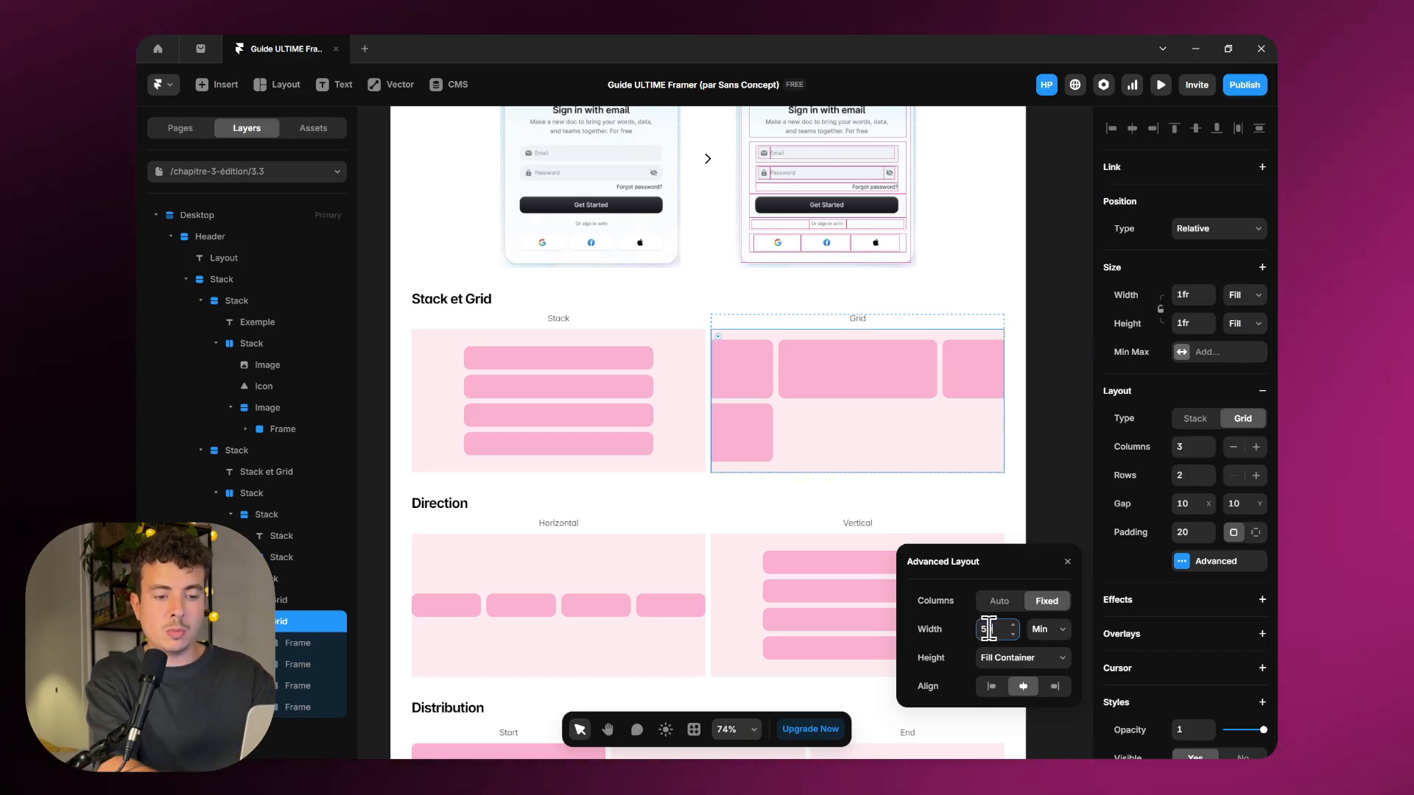
{"action": "type", "text": "50"}
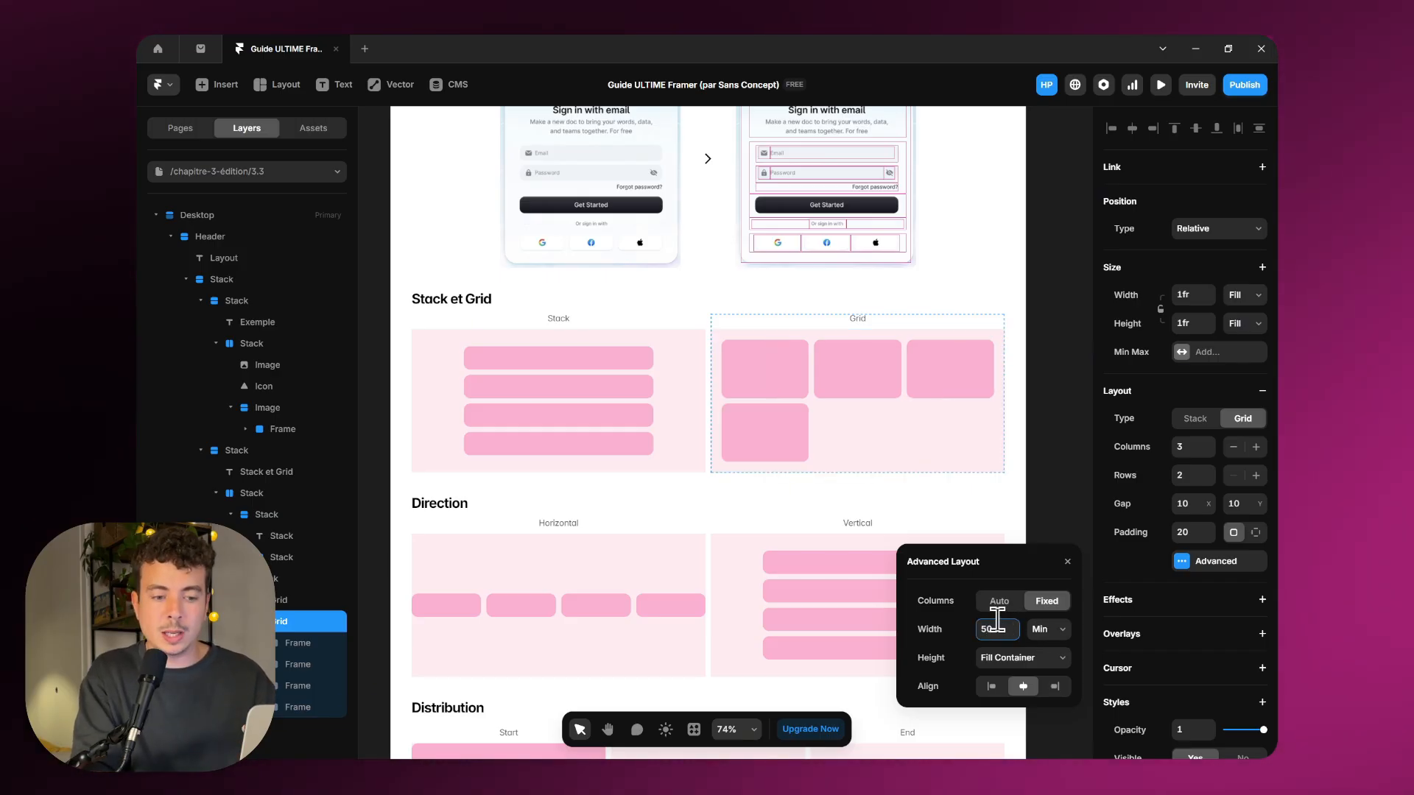
Step: Try the Fixed and Fit Content height options on the Grid example, and restore Fill Container
{"action": "left_click", "coordinate": [1022, 660]}
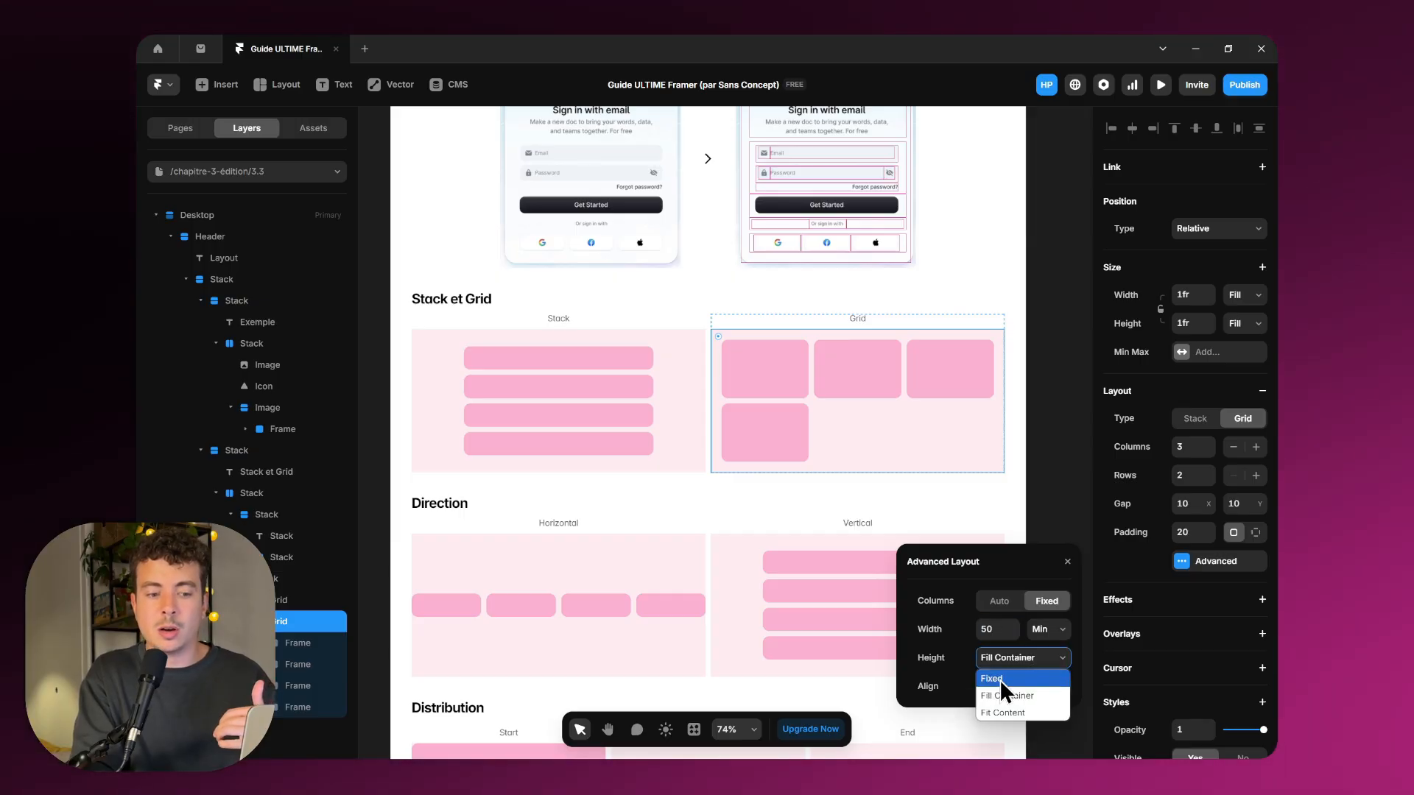
{"action": "left_click", "coordinate": [1000, 679]}
{"action": "left_click", "coordinate": [1046, 657]}
{"action": "left_click", "coordinate": [1055, 712]}
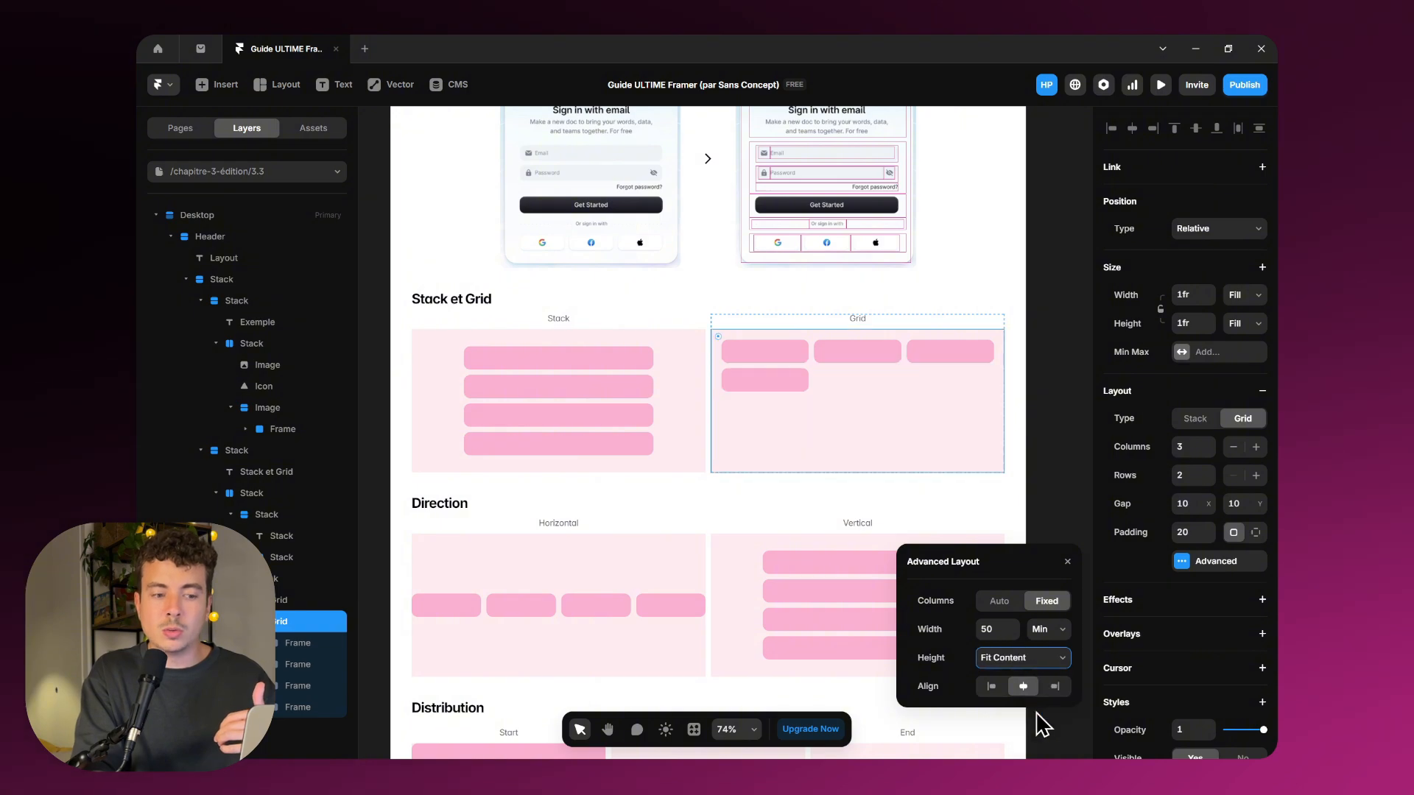
{"action": "left_click", "coordinate": [1020, 657]}
{"action": "left_click", "coordinate": [1017, 694]}
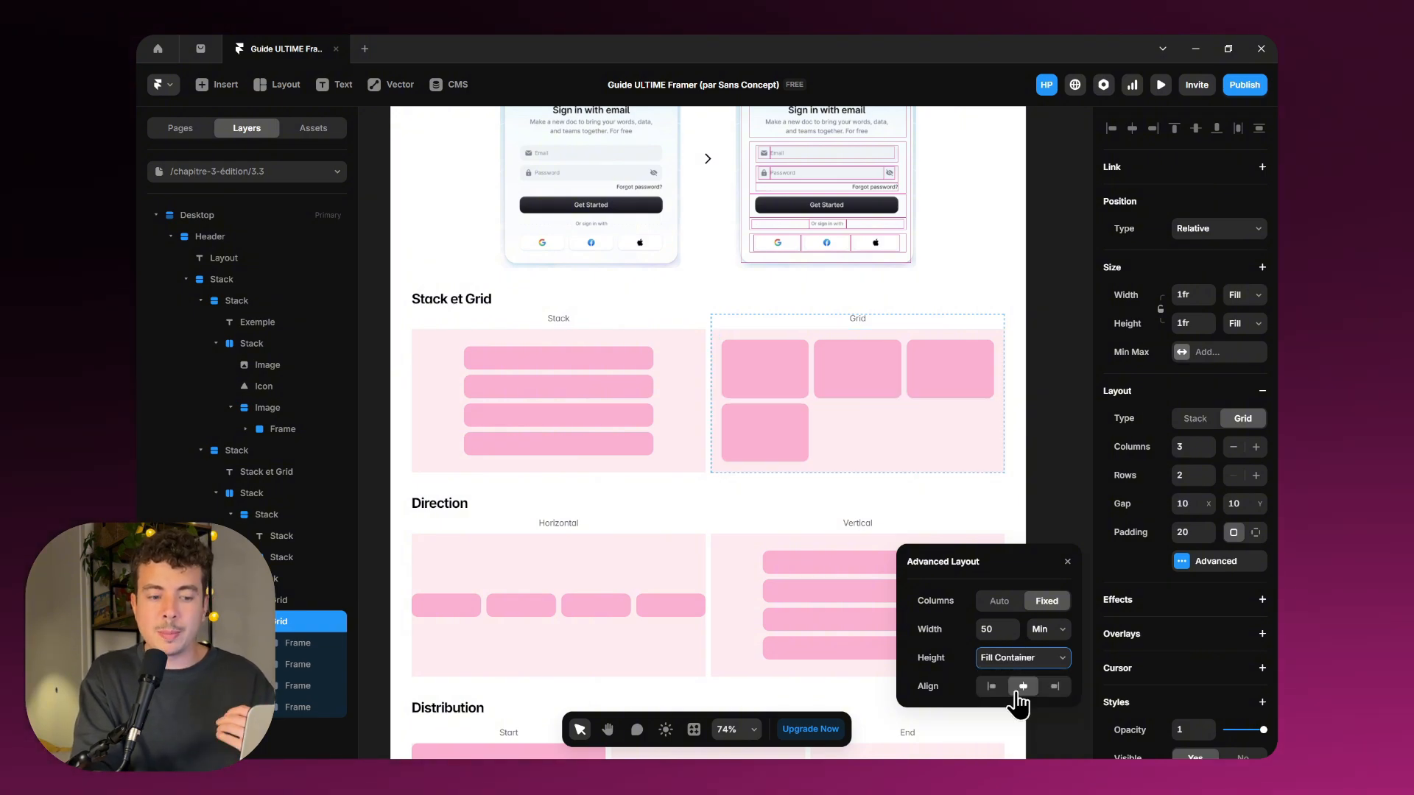
Step: Try the start and end alignments on the Grid example, and return the alignment to centre
{"action": "left_click", "coordinate": [990, 689]}
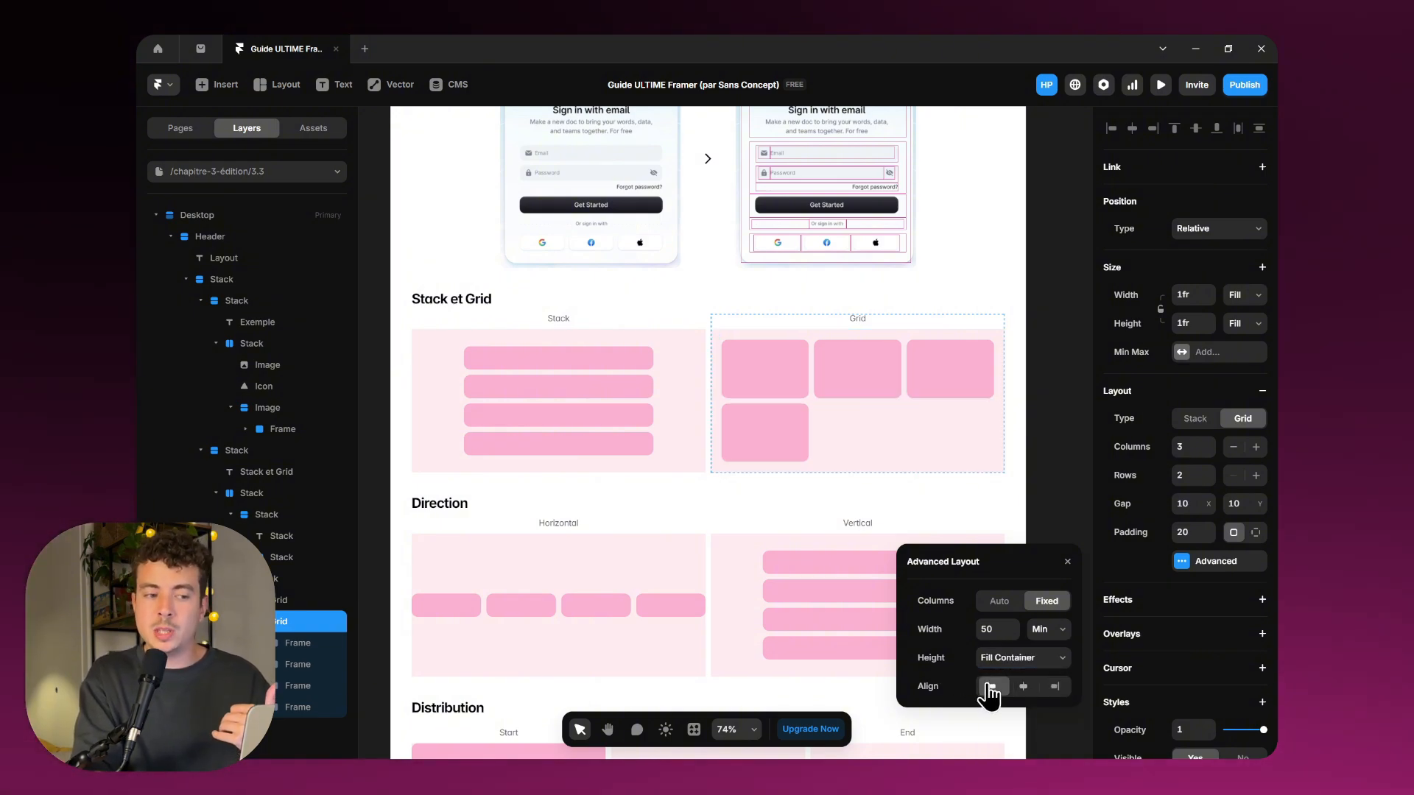
{"action": "left_click", "coordinate": [1050, 695]}
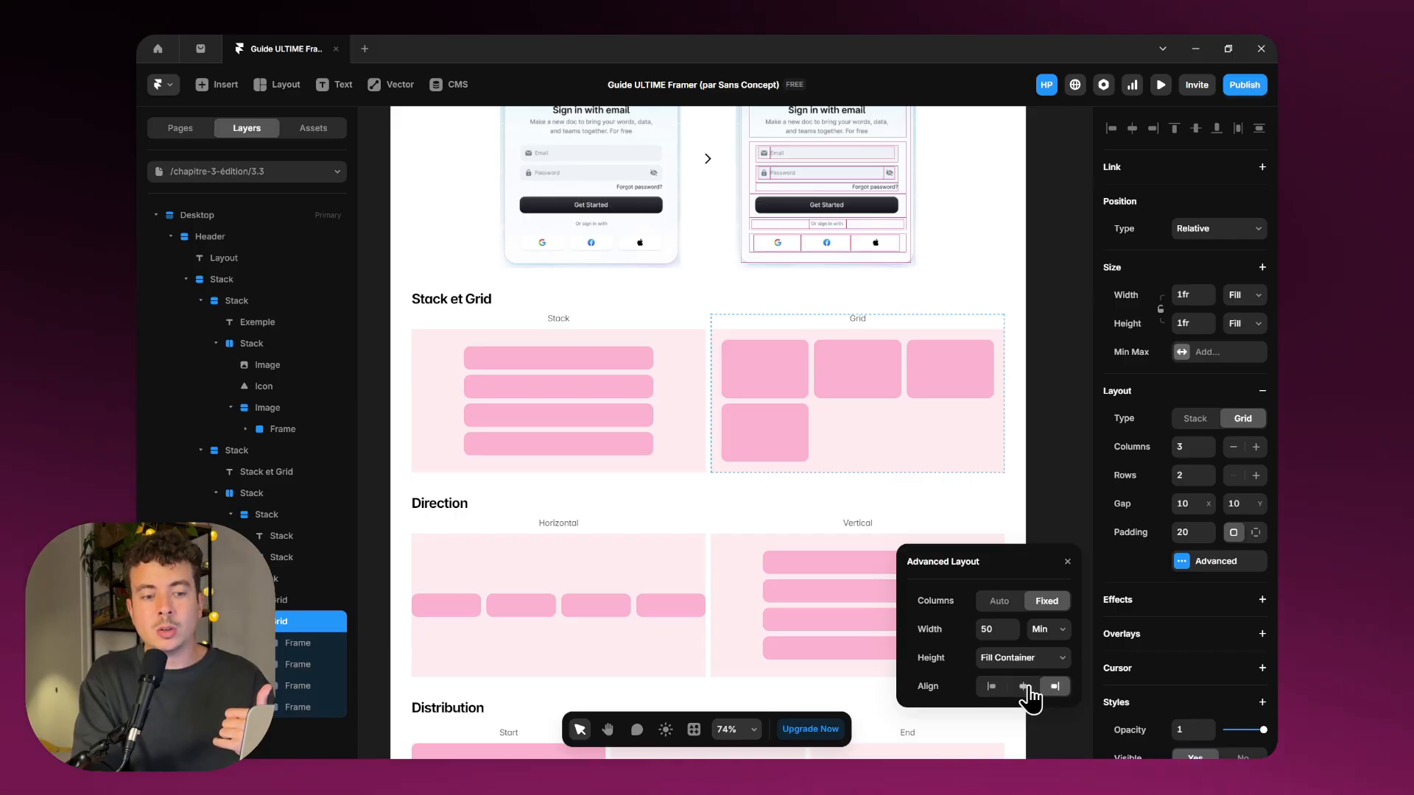
{"action": "left_click", "coordinate": [1024, 690]}
Step: Try column spans of 3 and 2 on the Grid example's first cell, and reset it to Span 1
{"action": "left_click", "coordinate": [791, 365]}
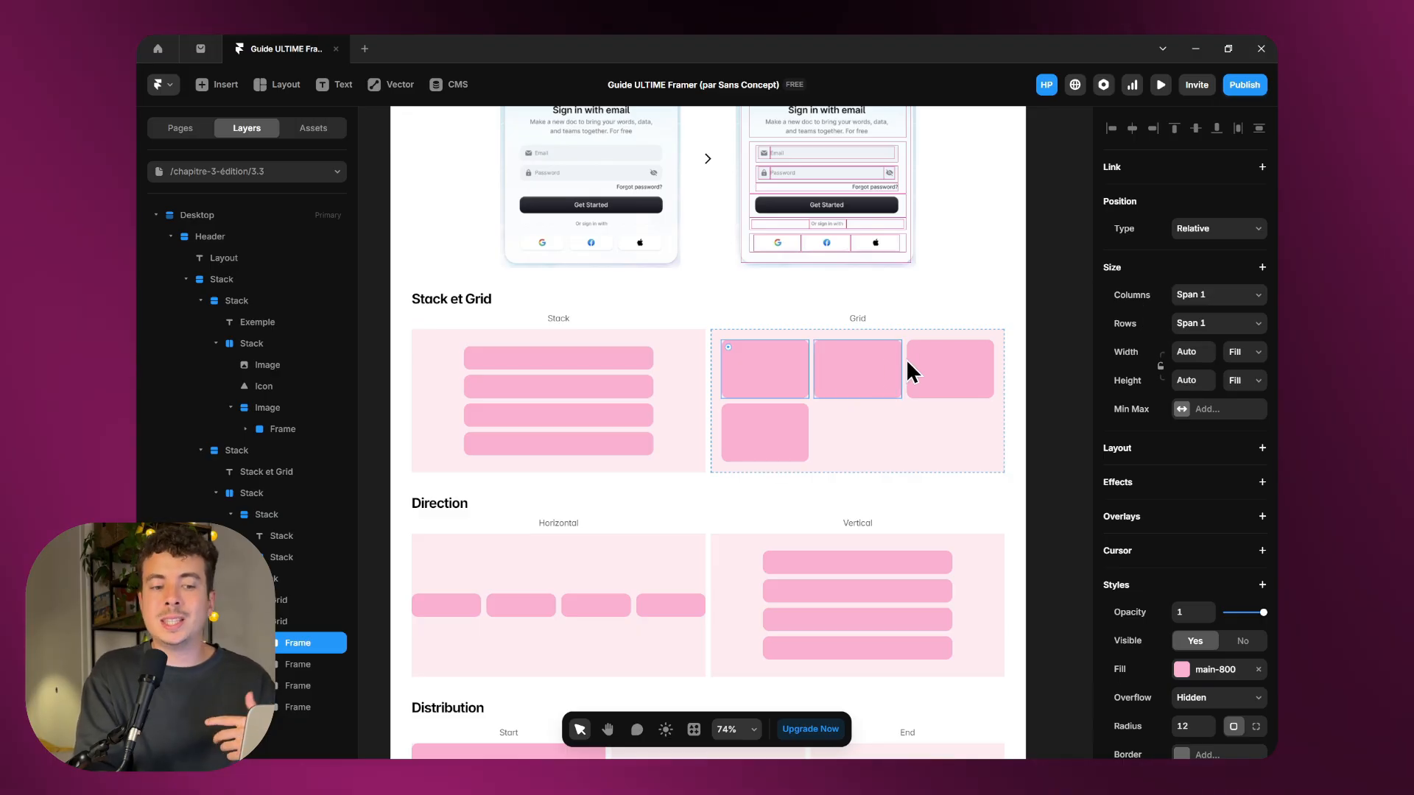
{"action": "left_click", "coordinate": [1203, 309]}
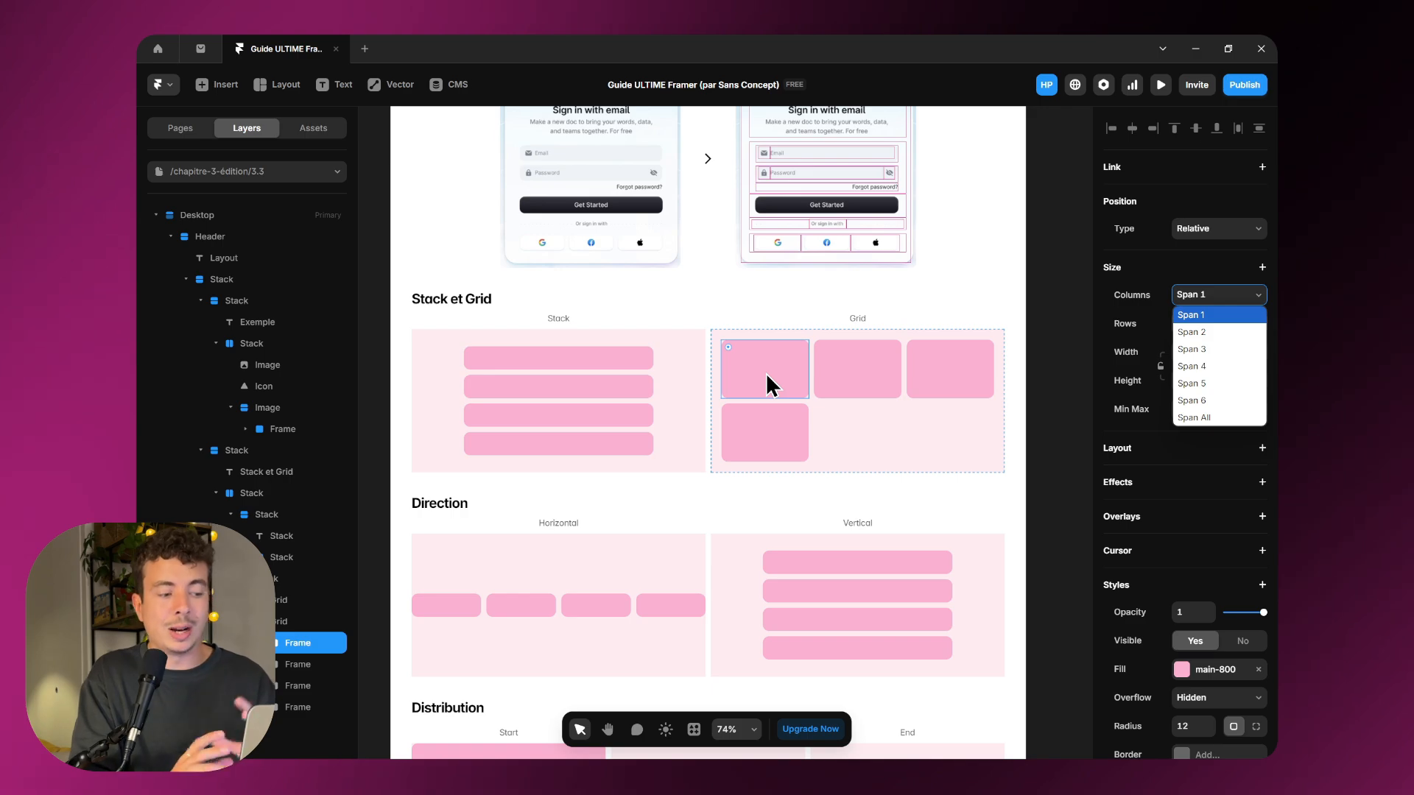
{"action": "left_click", "coordinate": [1200, 350]}
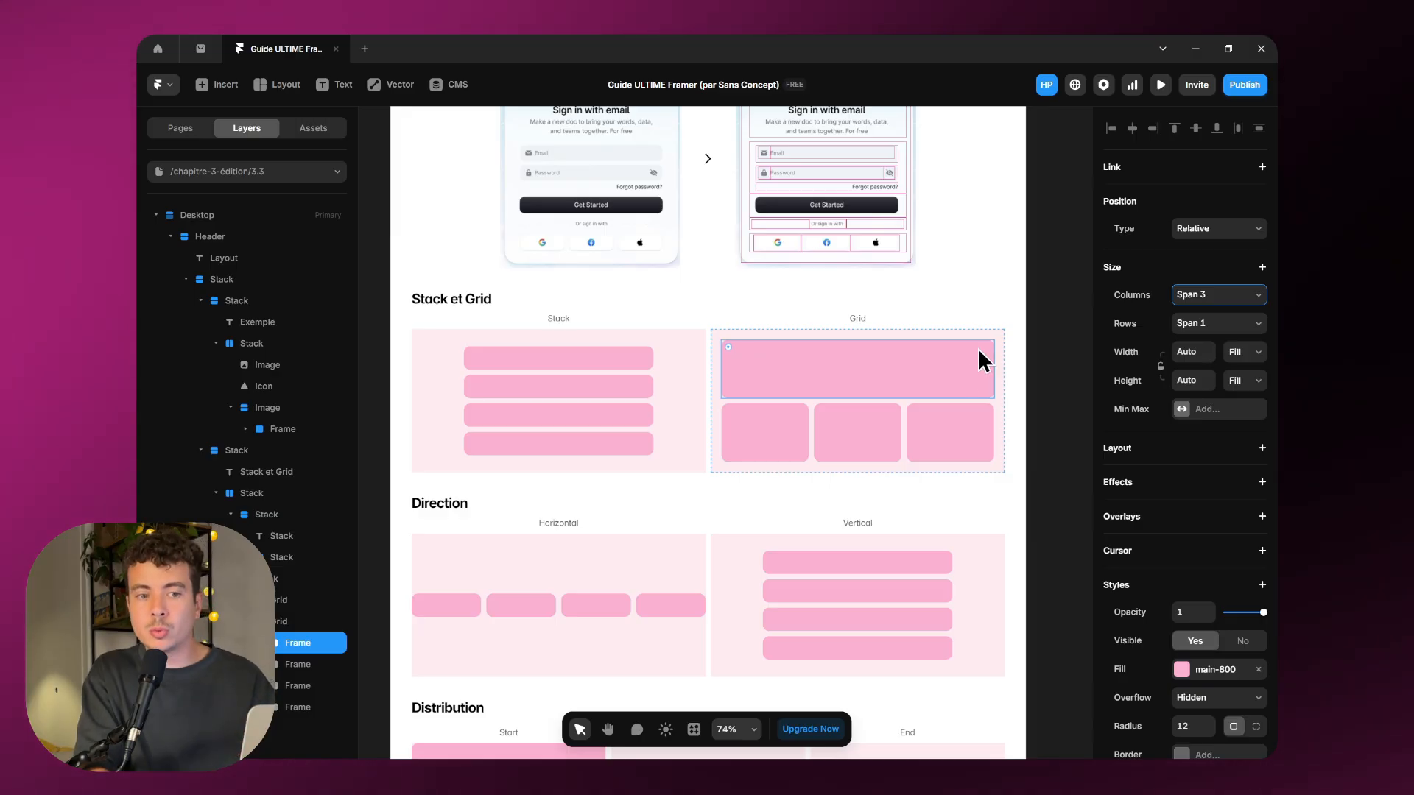
{"action": "left_click", "coordinate": [1208, 294]}
{"action": "left_click", "coordinate": [1185, 332]}
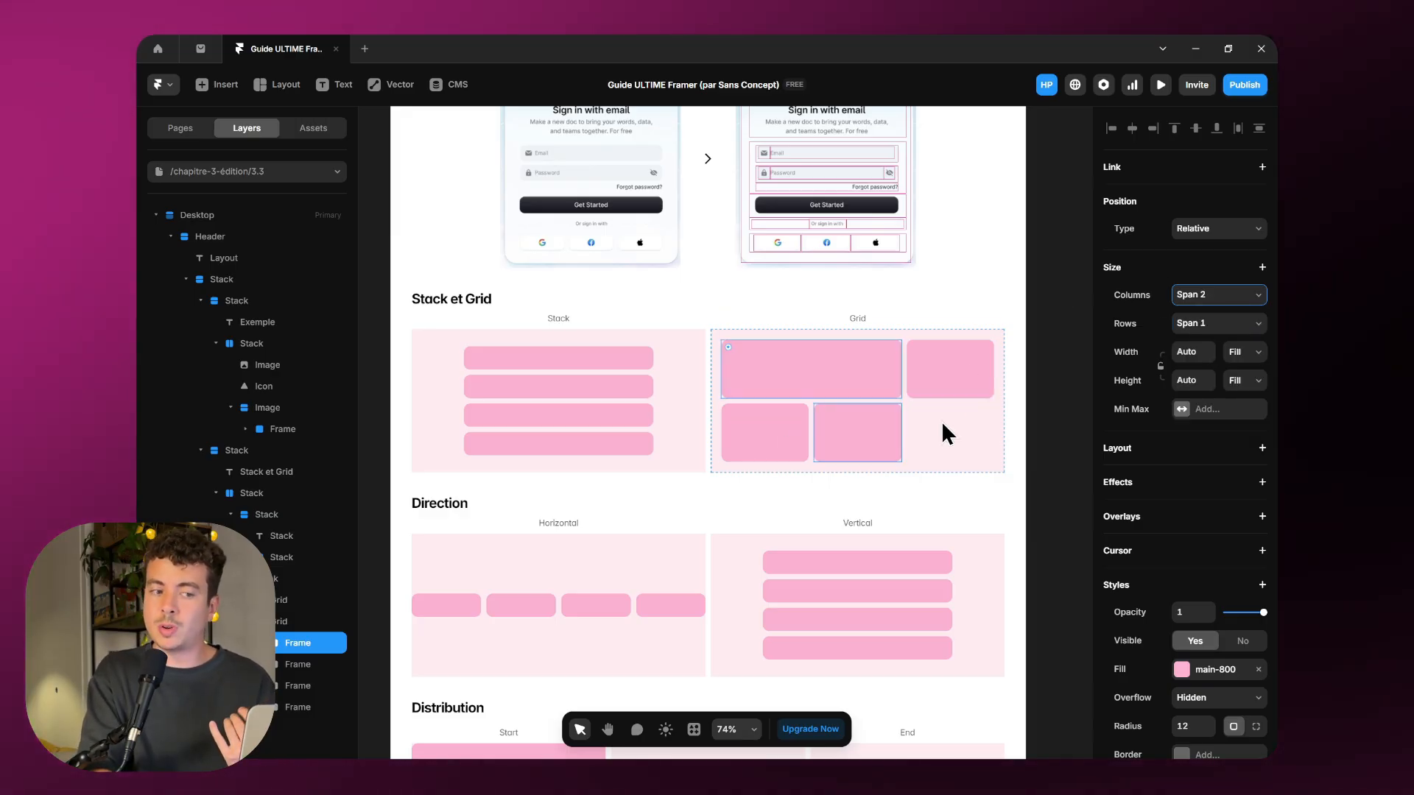
{"action": "left_click", "coordinate": [1200, 296]}
{"action": "left_click", "coordinate": [1200, 317]}
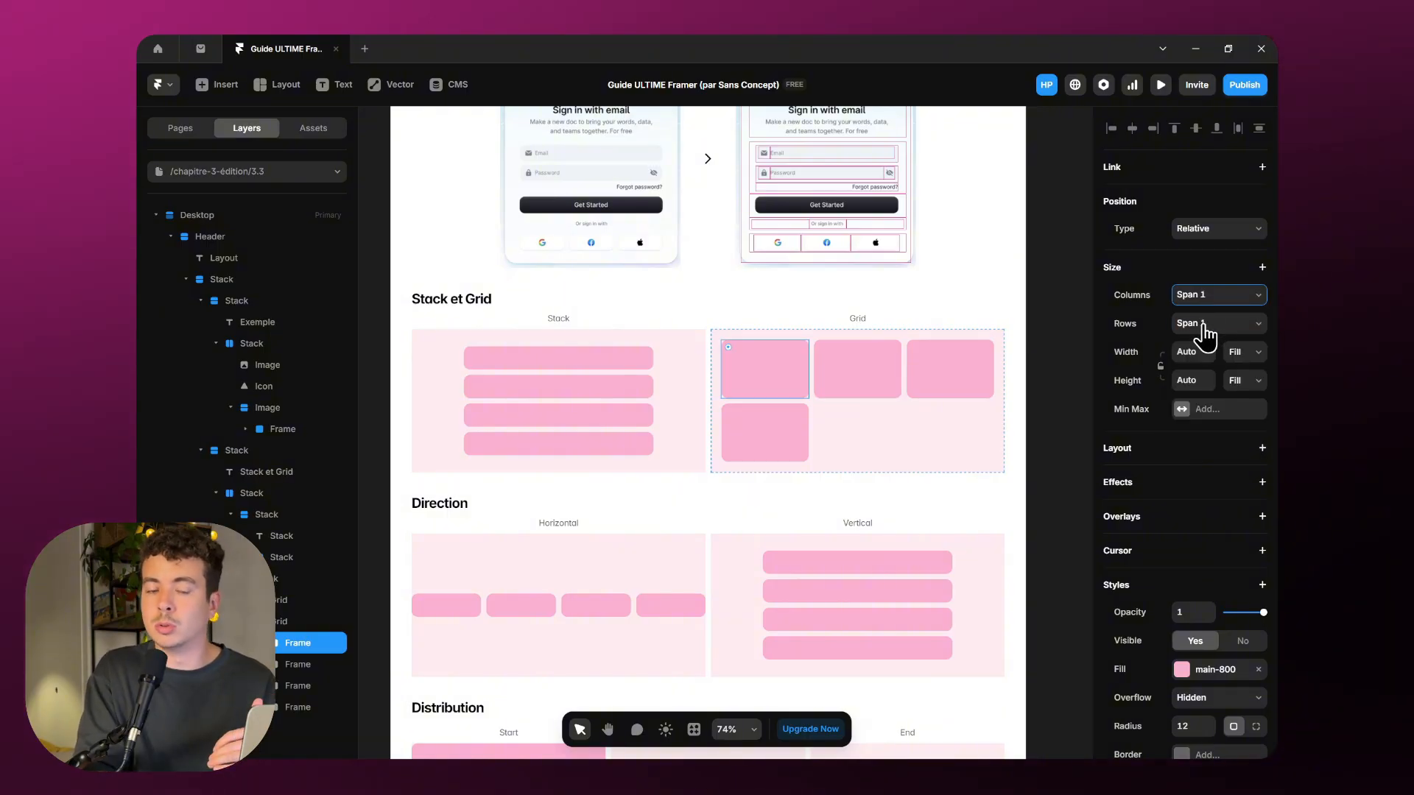
Step: Try Span 2 for rows and columns on the Grid example's first cell, reset both to Span 1, and reselect the grid
{"action": "left_click", "coordinate": [1208, 326]}
{"action": "left_click", "coordinate": [1205, 355]}
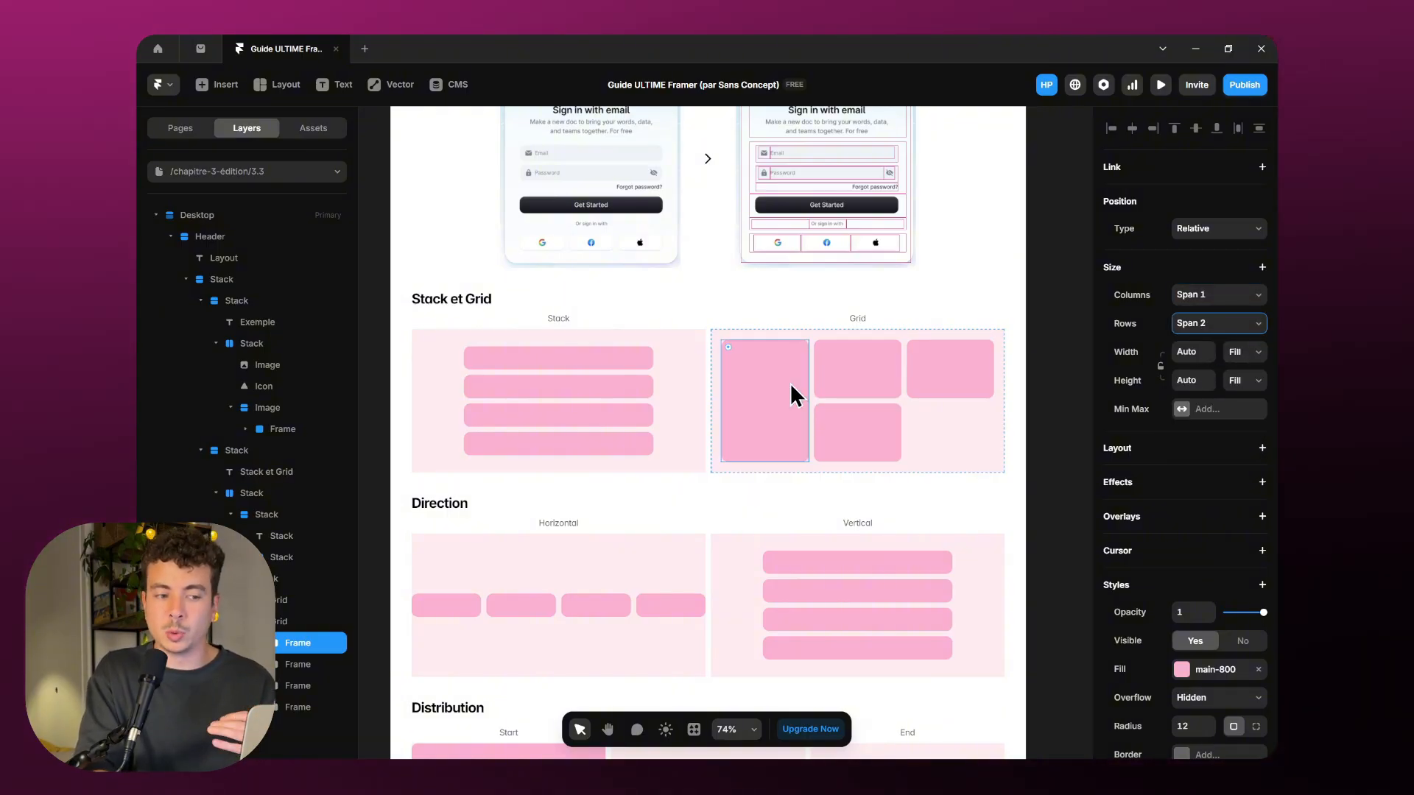
{"action": "left_click", "coordinate": [1215, 294]}
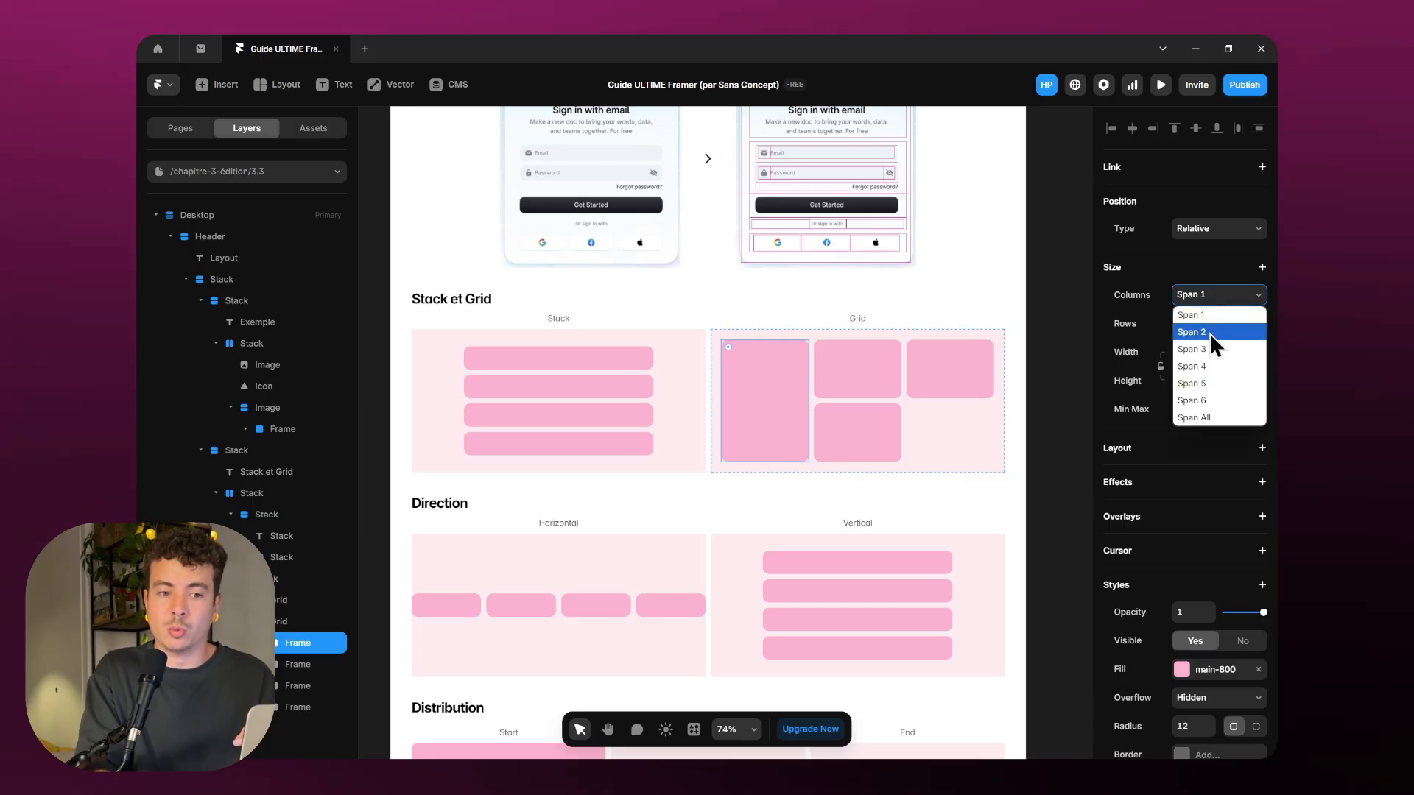
{"action": "left_click", "coordinate": [1209, 333]}
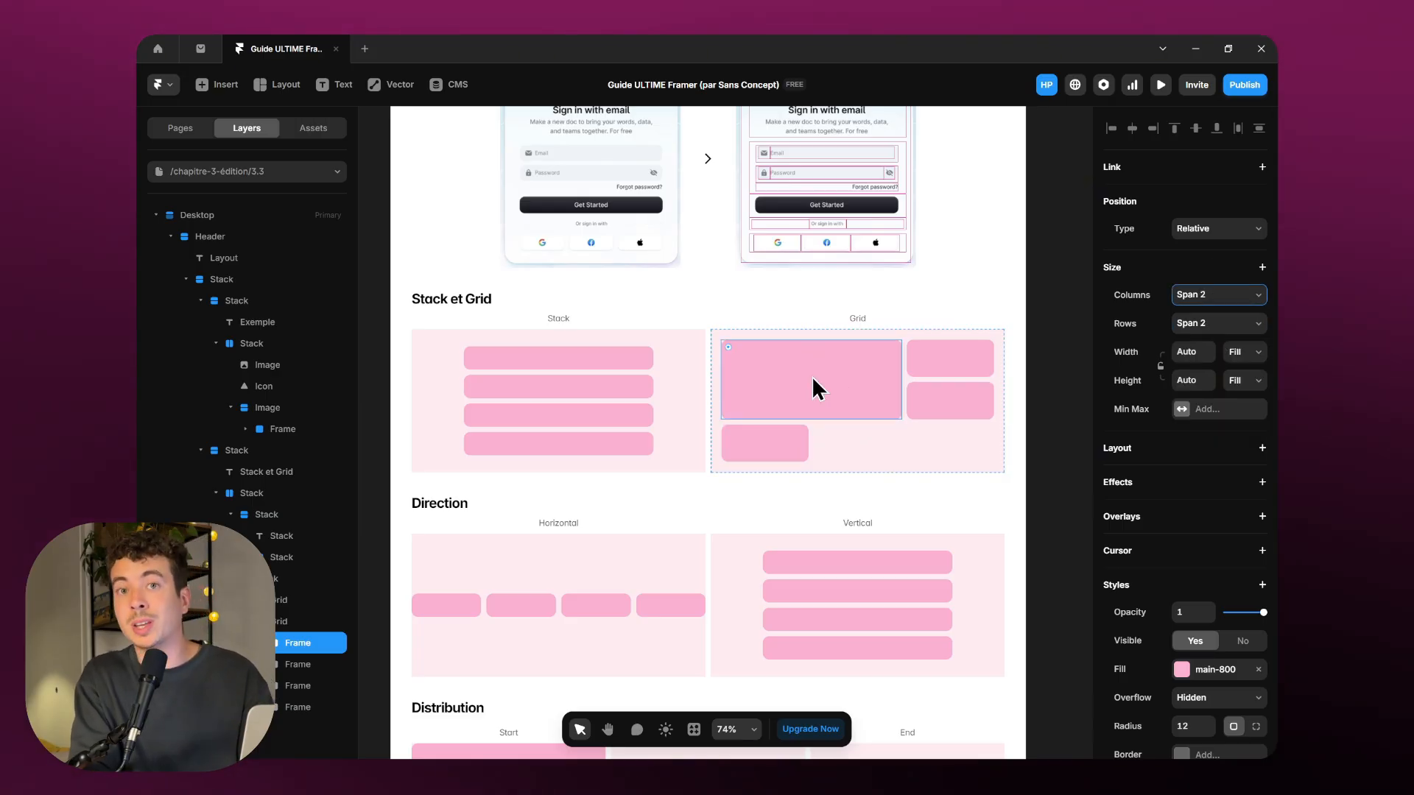
{"action": "left_click", "coordinate": [1193, 295]}
{"action": "left_click", "coordinate": [1198, 321]}
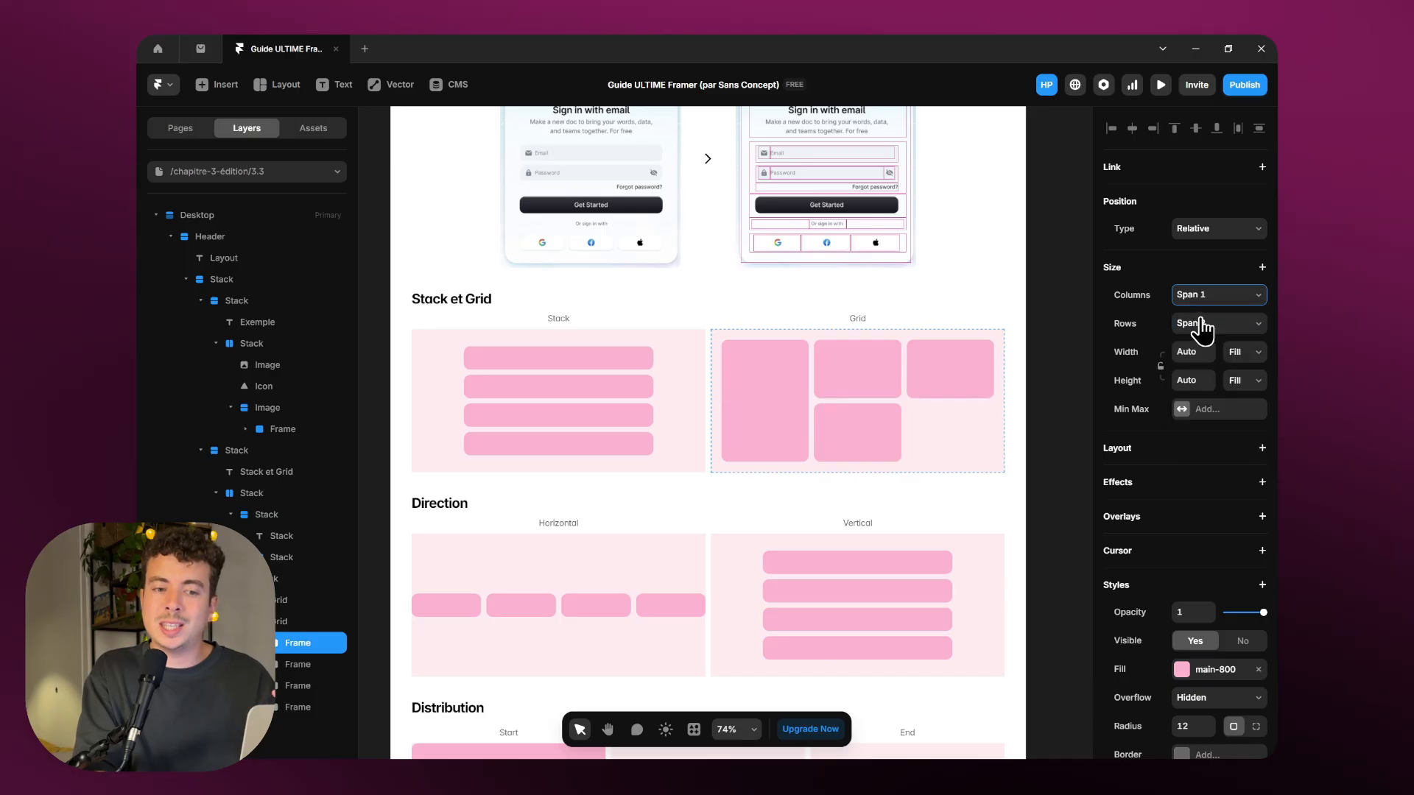
{"action": "left_click", "coordinate": [1200, 324]}
{"action": "left_click", "coordinate": [1194, 350]}
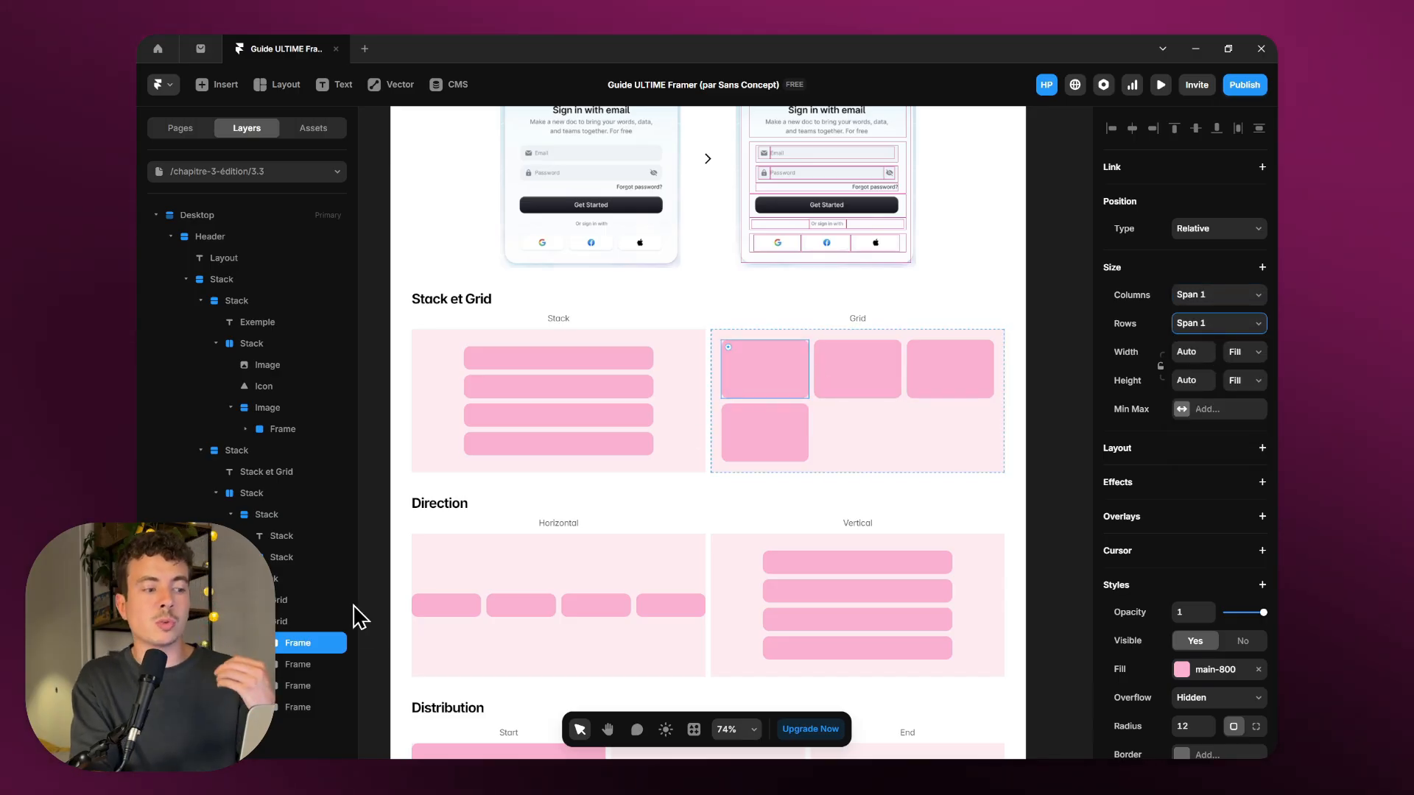
{"action": "left_click", "coordinate": [324, 621]}
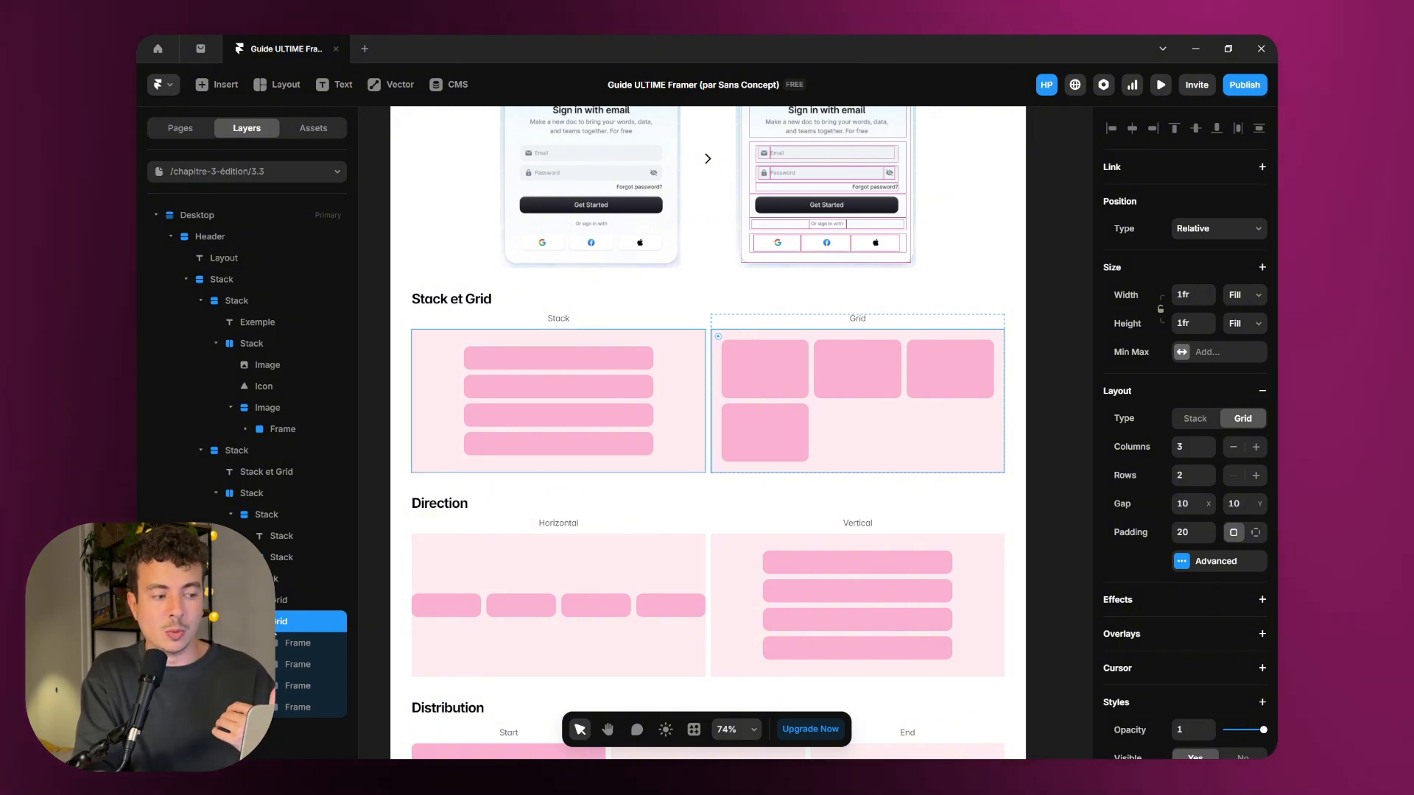
{"action": "left_click", "coordinate": [246, 621]}
Step: Select the Horizontal example's stack in the Direction section and toggle its direction between Vertical and Horizontal, leaving it Horizontal
{"action": "scroll", "coordinate": [537, 425], "scroll_direction": "down", "scroll_amount": 2}
{"action": "left_click", "coordinate": [538, 425]}
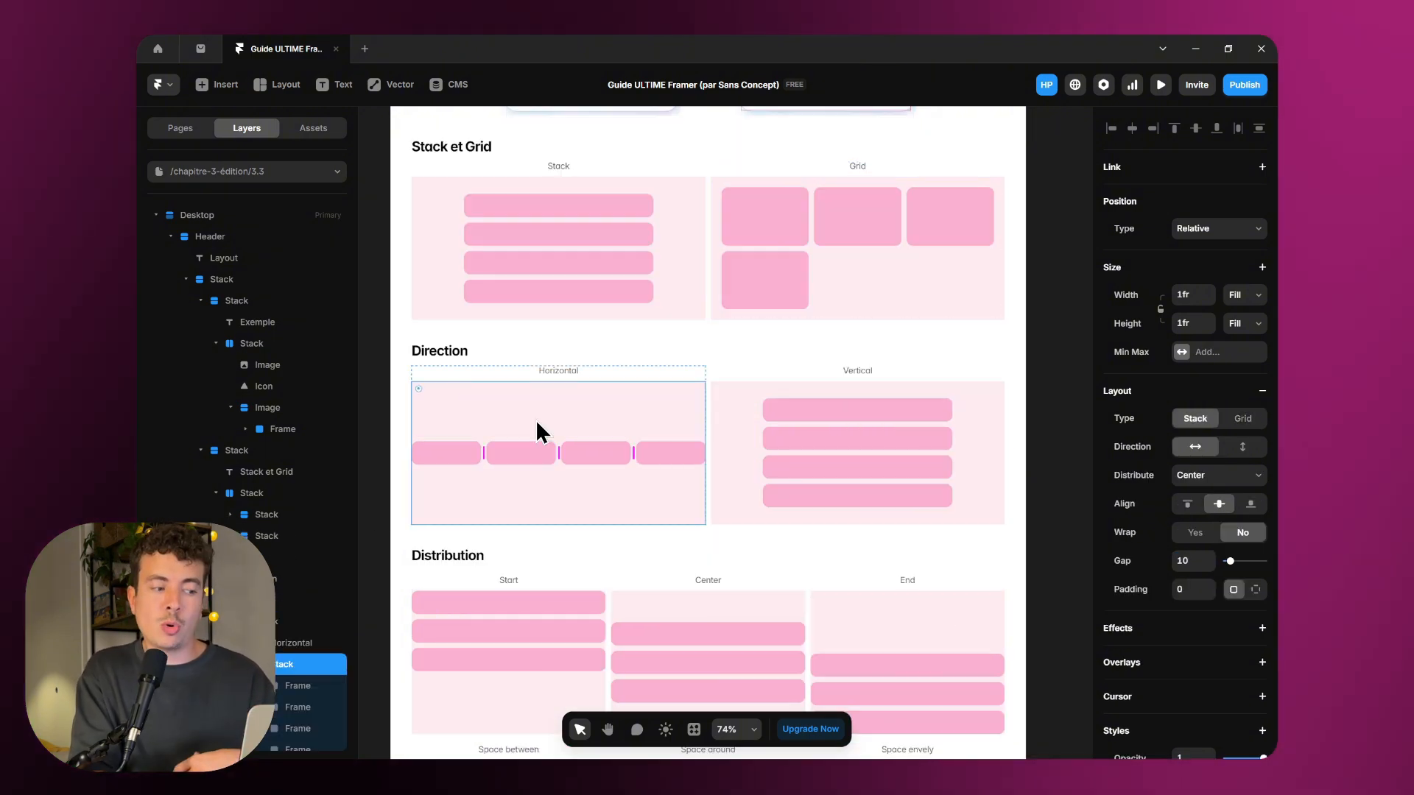
{"action": "scroll", "coordinate": [536, 418], "scroll_direction": "down", "scroll_amount": 1}
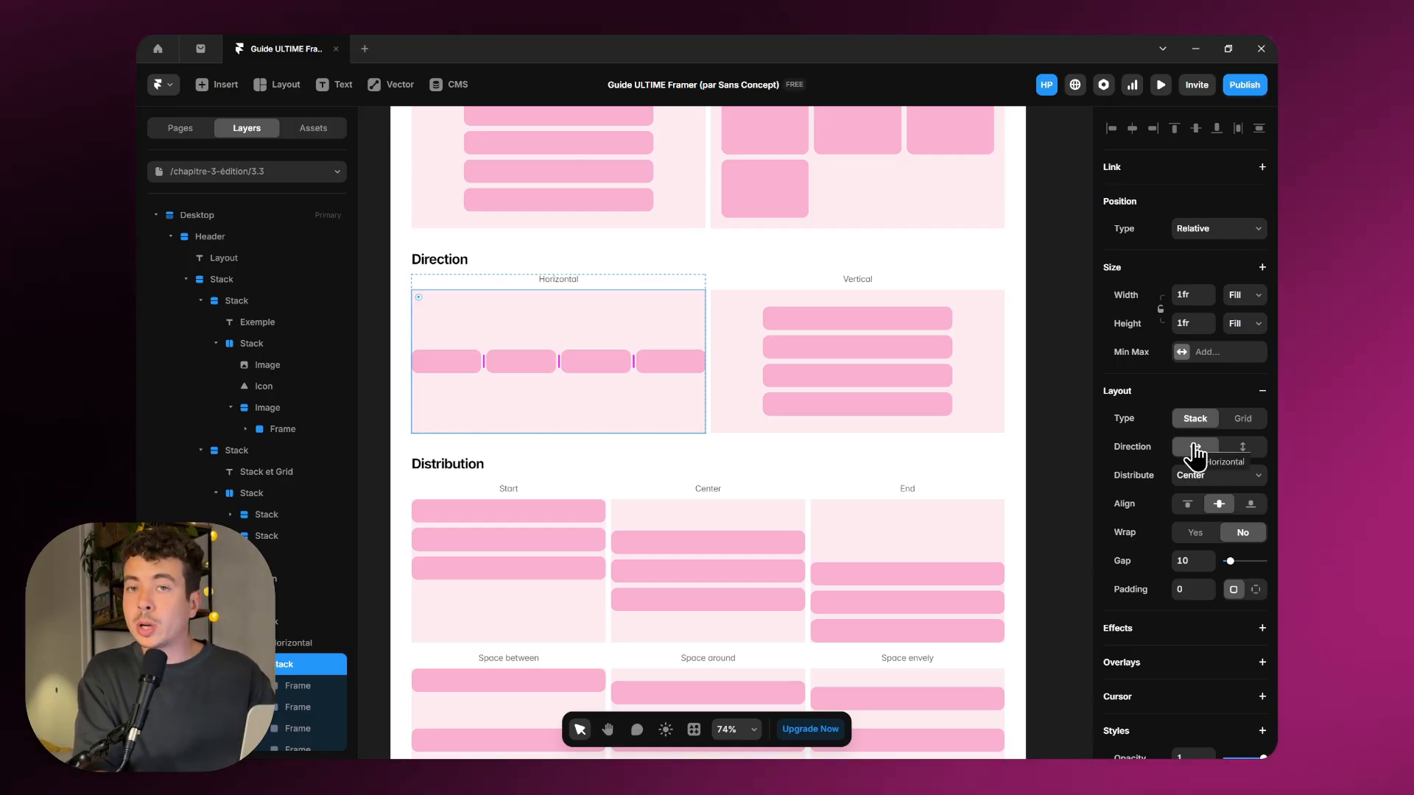
{"action": "left_click", "coordinate": [1243, 447]}
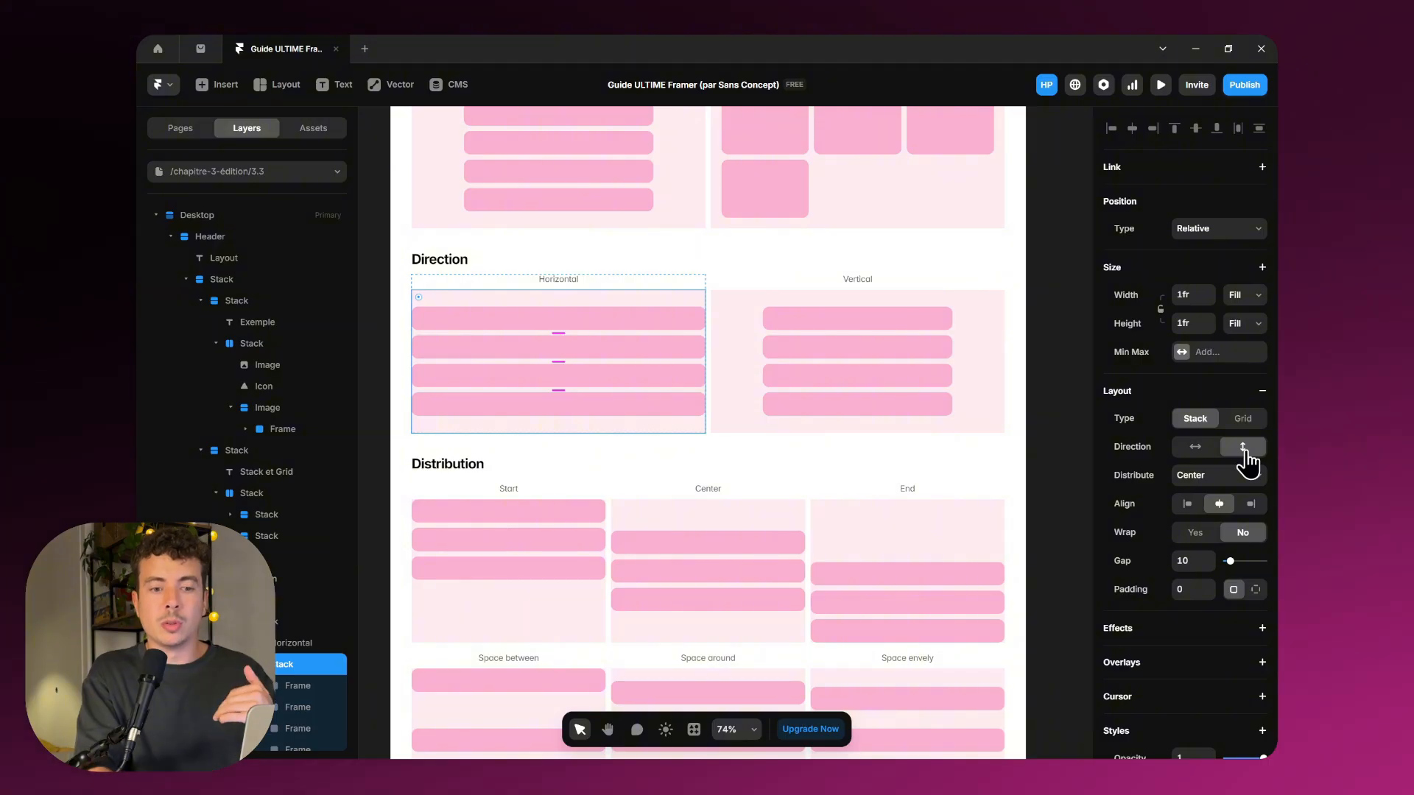
{"action": "key", "text": "ctrl+z"}
{"action": "left_click", "coordinate": [1244, 451]}
{"action": "left_click", "coordinate": [1197, 447]}
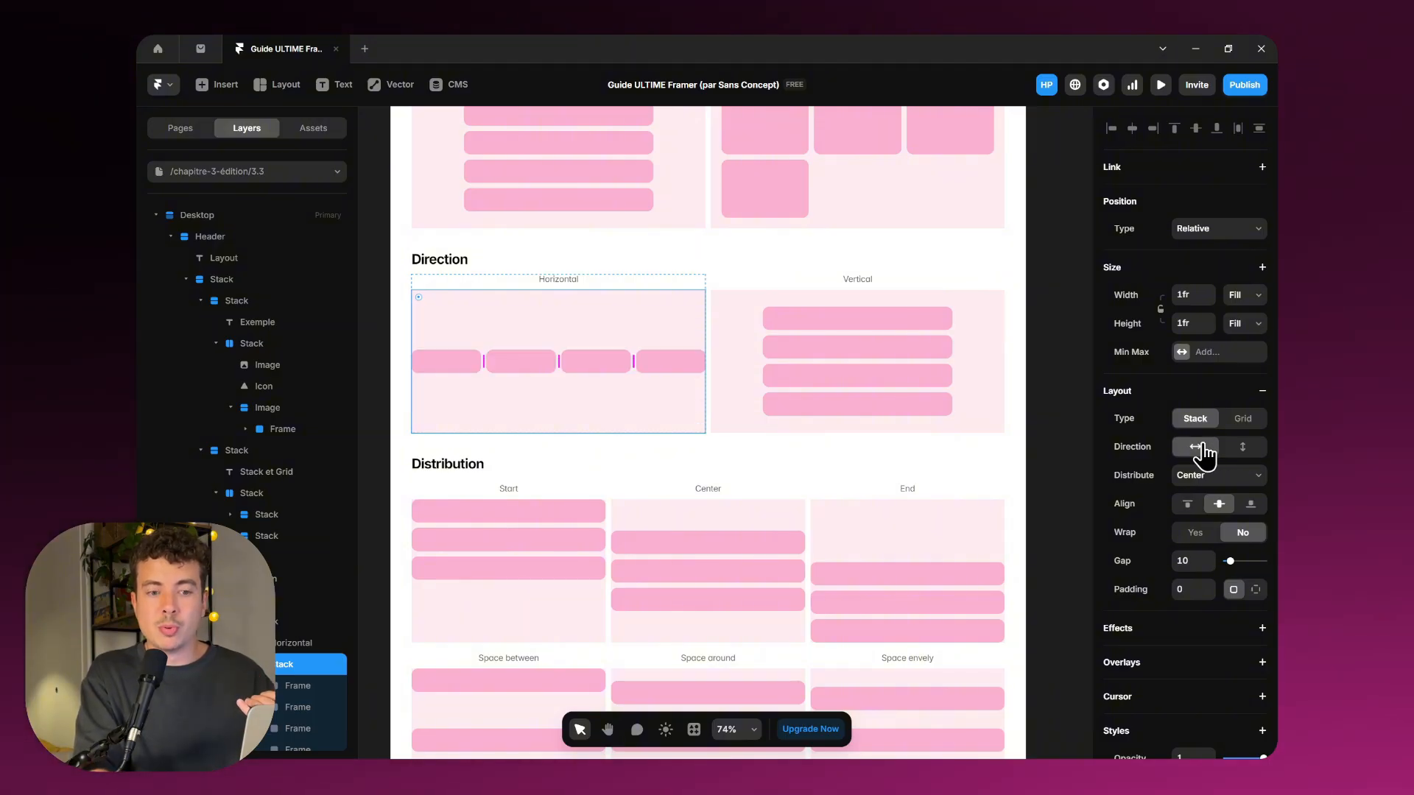
{"action": "left_click", "coordinate": [1239, 451]}
{"action": "left_click", "coordinate": [1196, 451]}
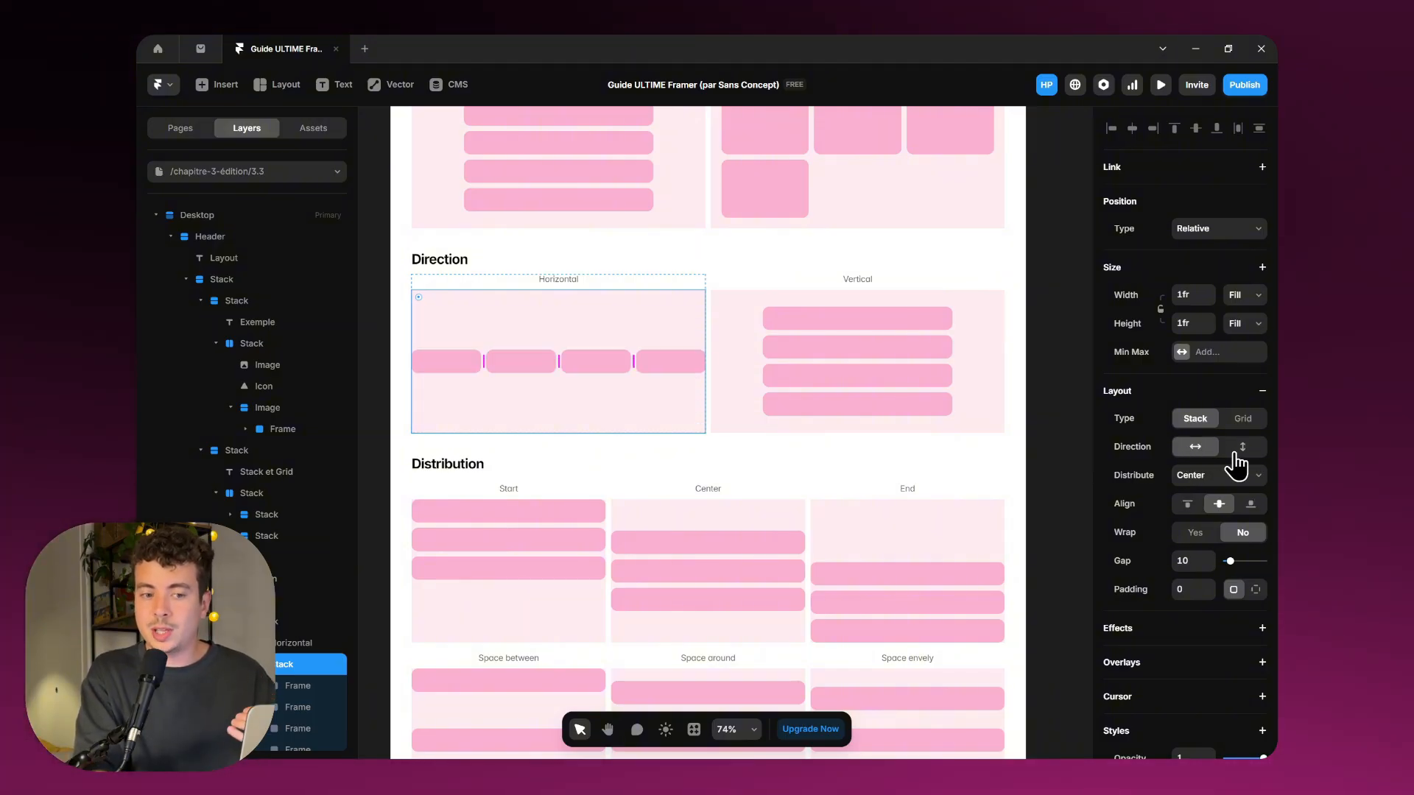
{"action": "left_click", "coordinate": [1237, 453]}
{"action": "left_click", "coordinate": [1195, 447]}
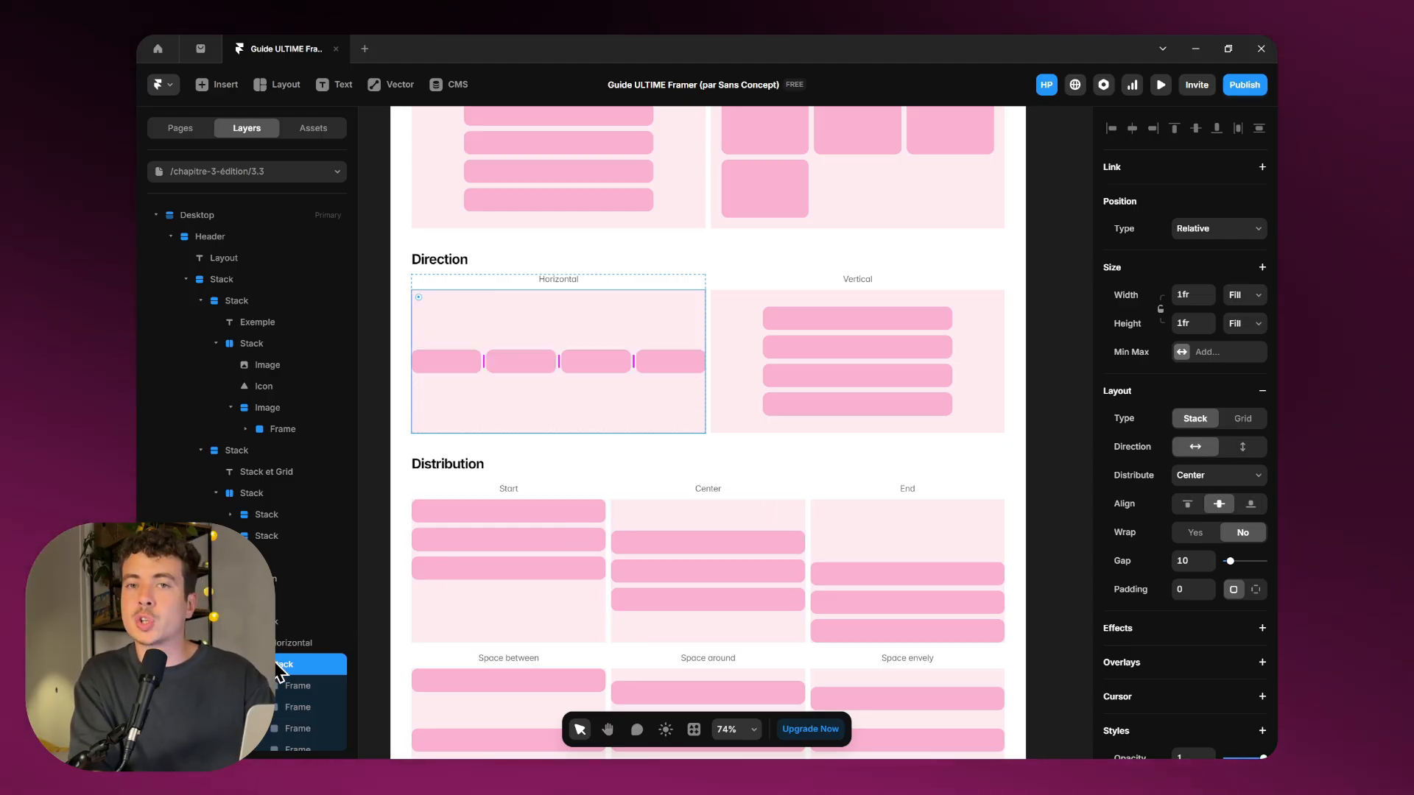
Step: Try the Vertical direction twice more on the Horizontal example's stack, restore Horizontal, and deselect the stack
{"action": "scroll", "coordinate": [273, 648], "scroll_direction": "down", "scroll_amount": 3}
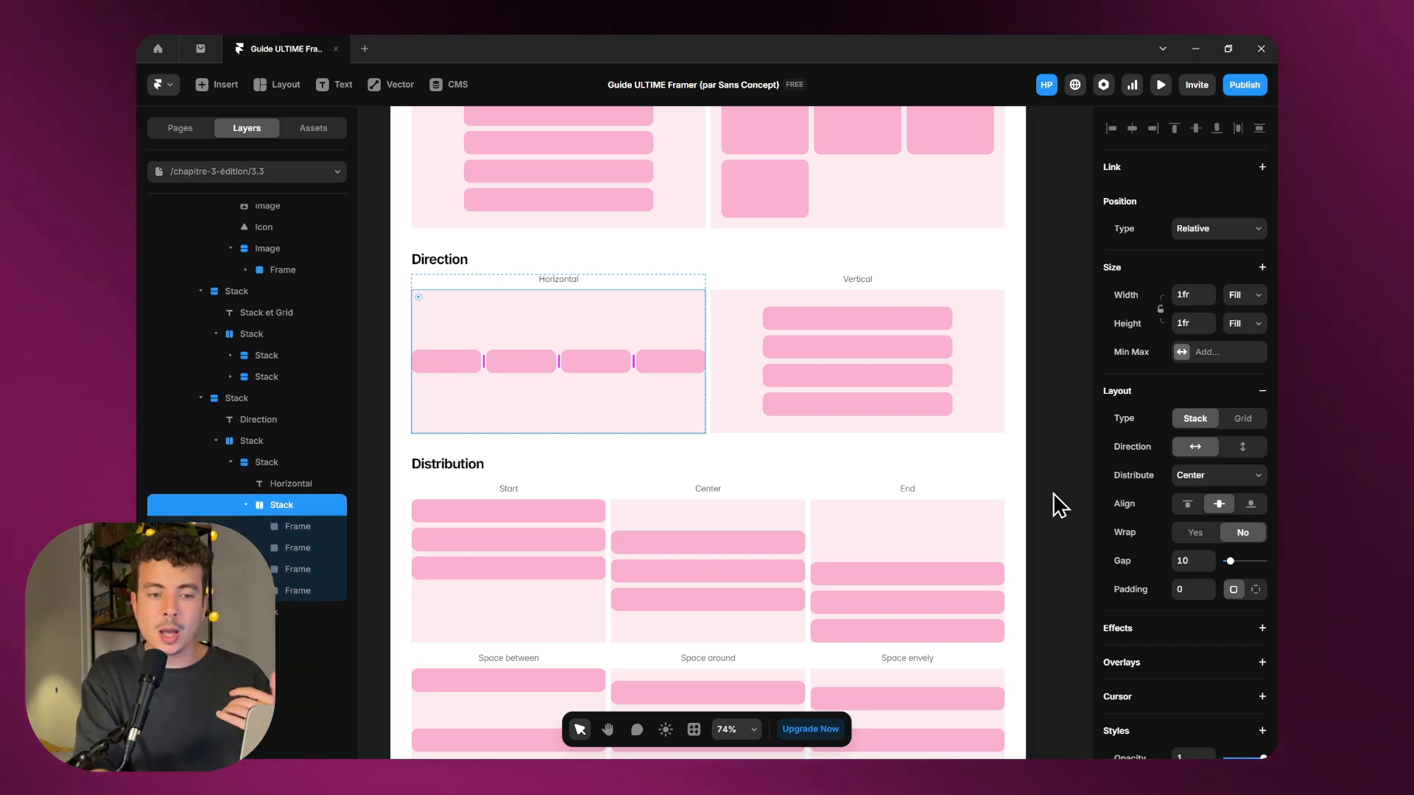
{"action": "left_click", "coordinate": [1241, 450]}
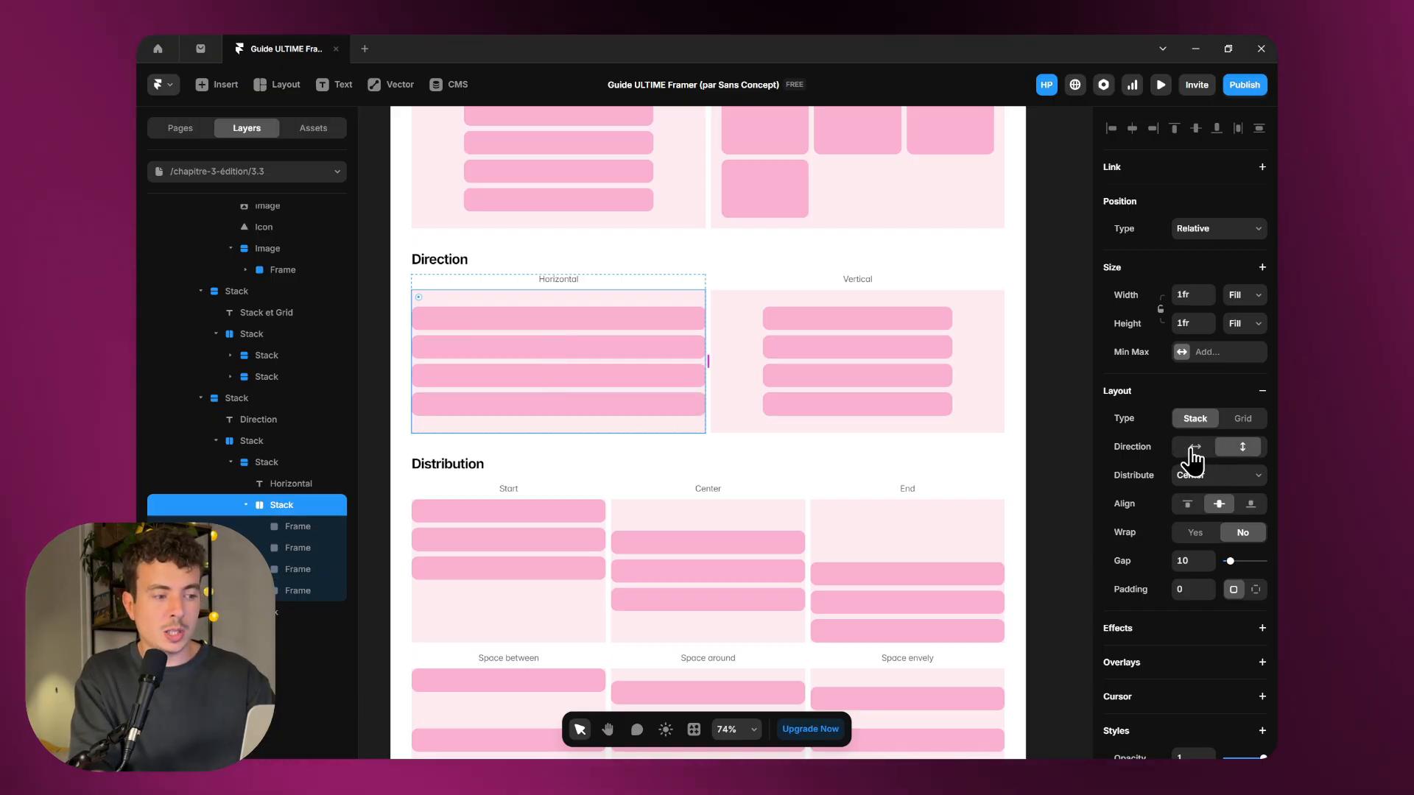
{"action": "left_click", "coordinate": [1210, 450]}
{"action": "left_click", "coordinate": [1241, 451]}
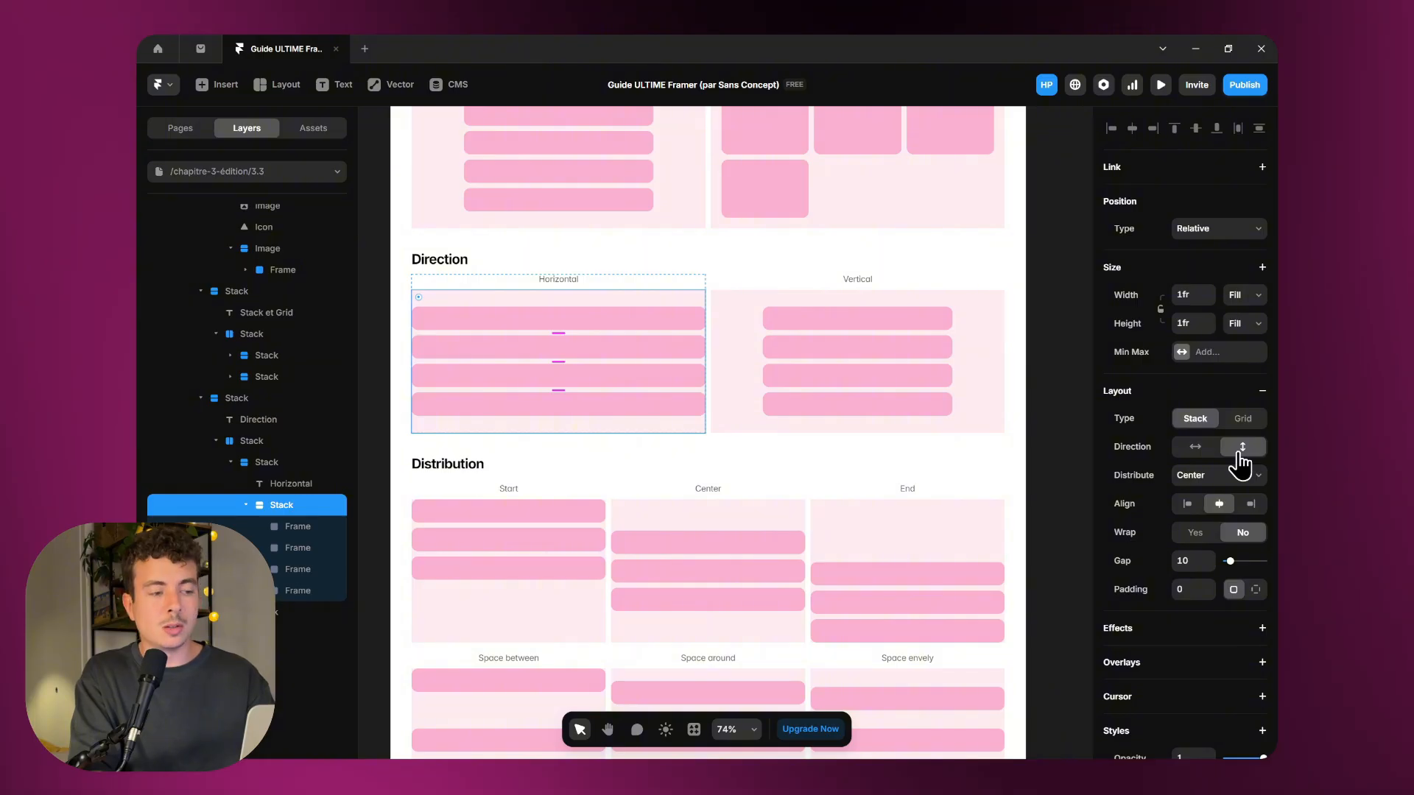
{"action": "left_click", "coordinate": [1195, 447]}
{"action": "left_click", "coordinate": [1022, 379]}
Step: Try a horizontal direction with the frames at a fixed width of 12 on Distribution's Start example, and undo these changes
{"action": "scroll", "coordinate": [1022, 380], "scroll_direction": "down", "scroll_amount": 5}
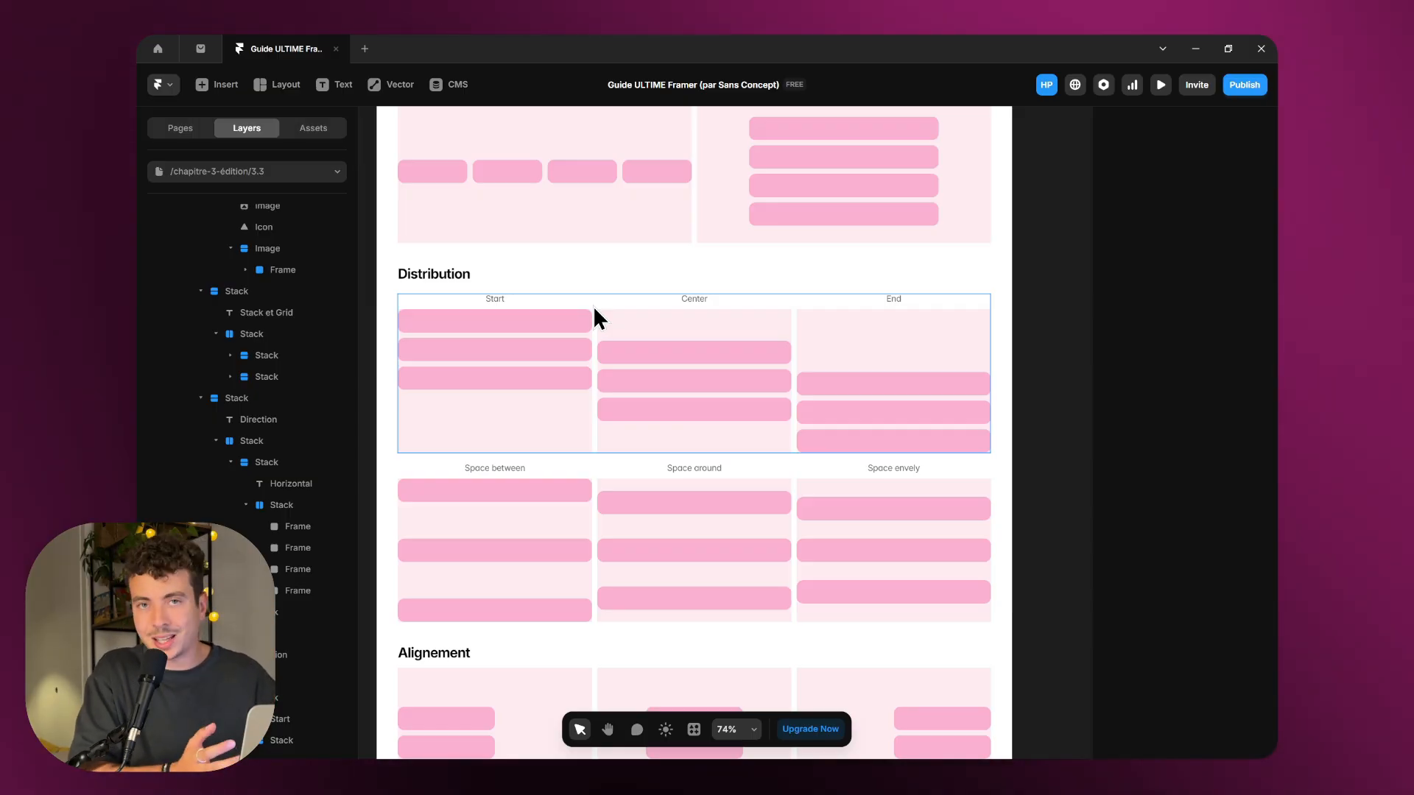
{"action": "left_click", "coordinate": [536, 411]}
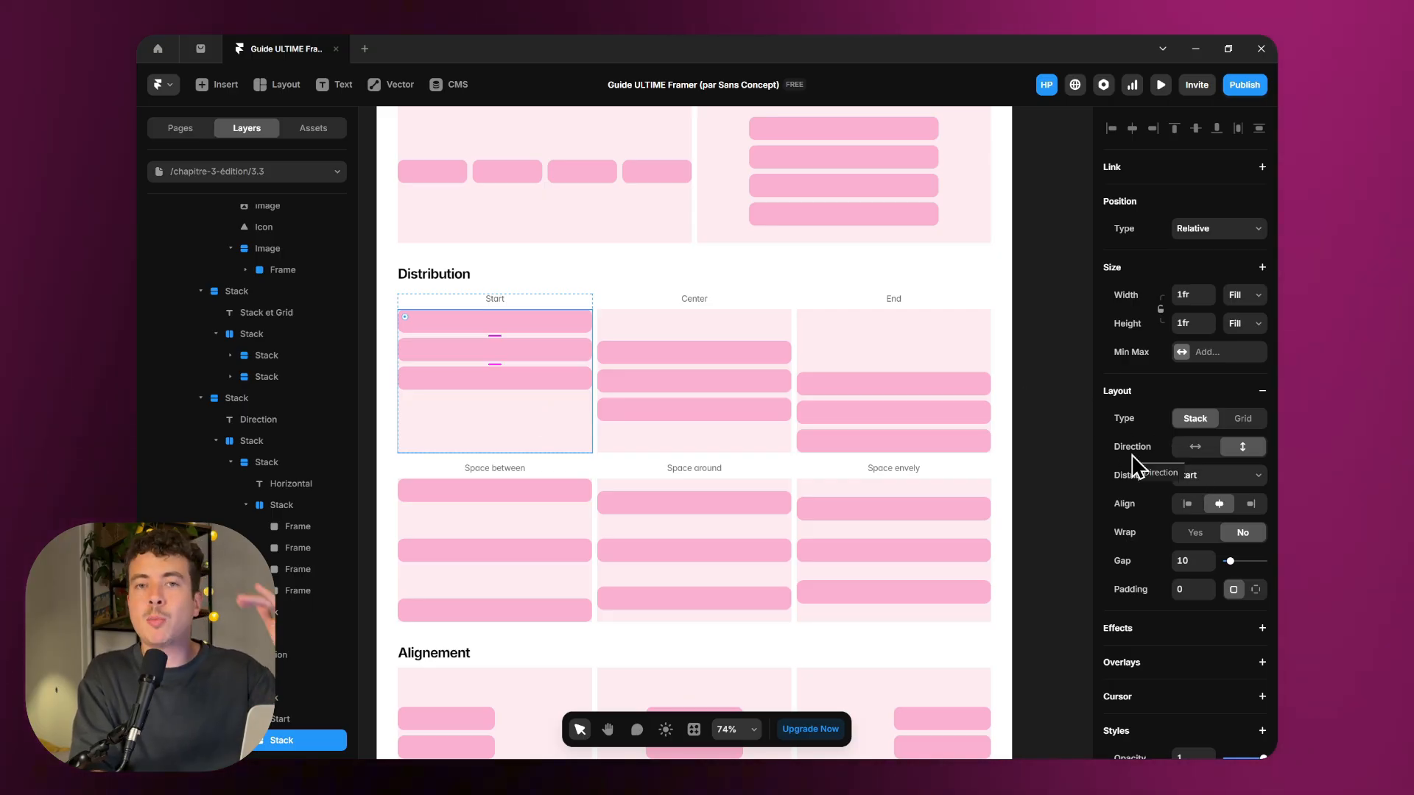
{"action": "left_click", "coordinate": [1195, 447]}
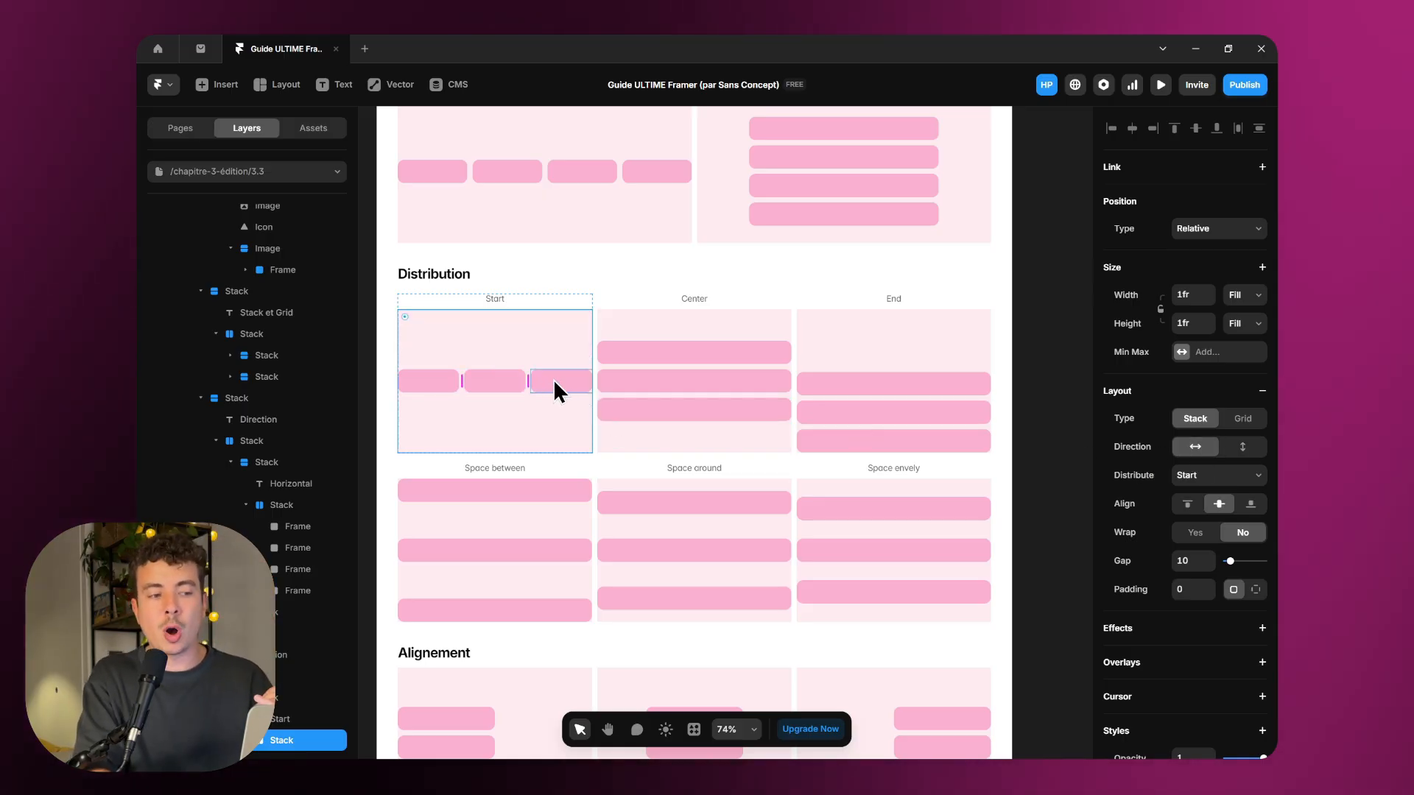
{"action": "left_click", "coordinate": [440, 377]}
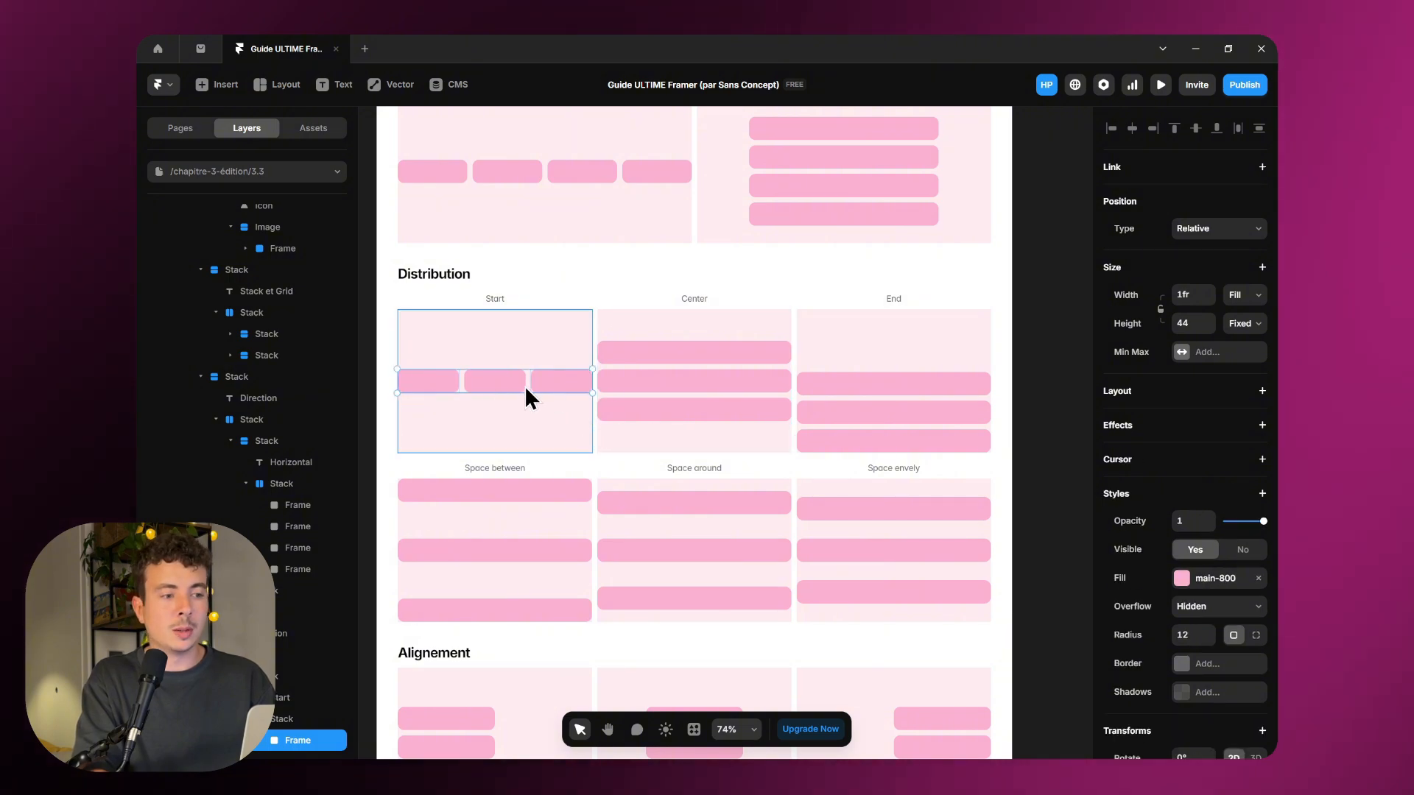
{"action": "left_click", "coordinate": [1243, 295]}
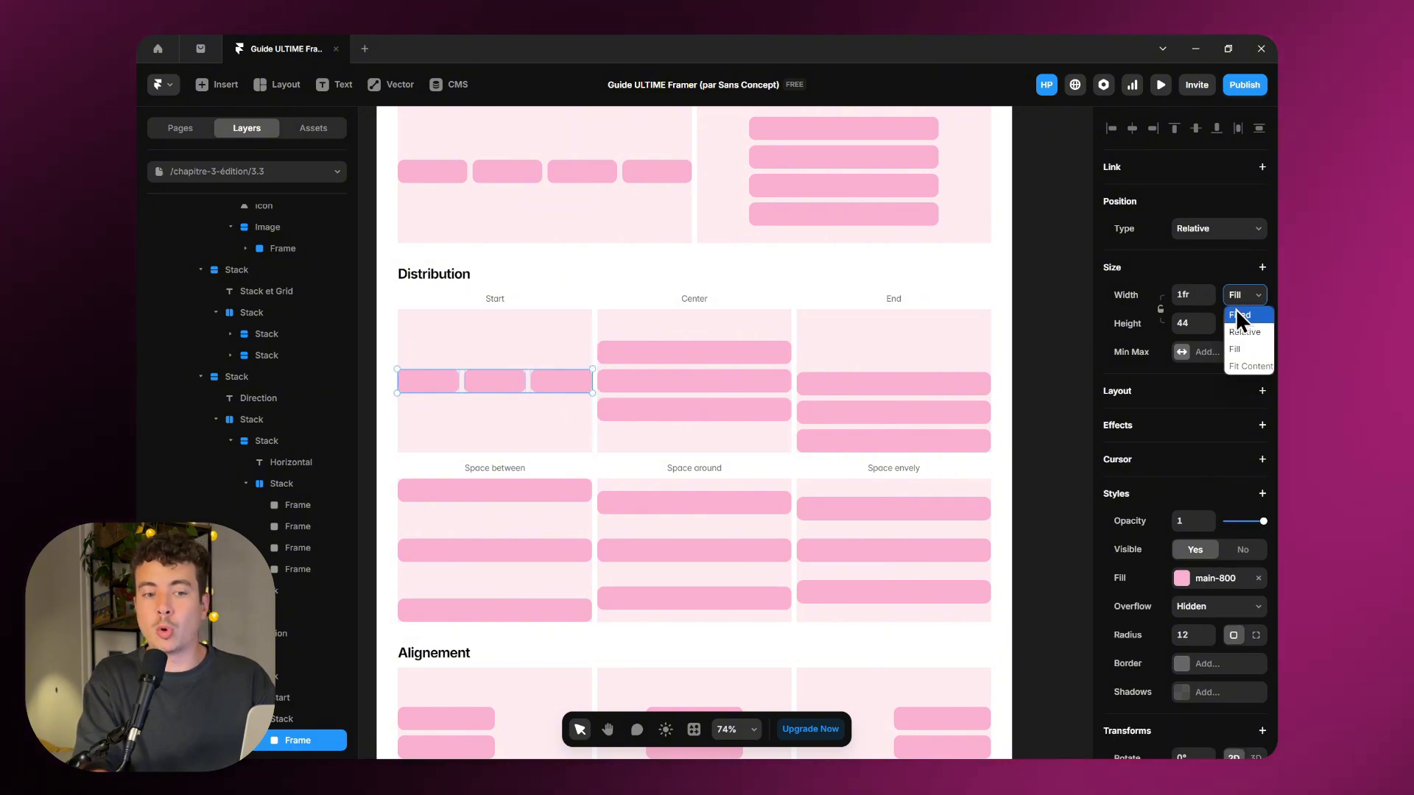
{"action": "left_click", "coordinate": [1239, 315]}
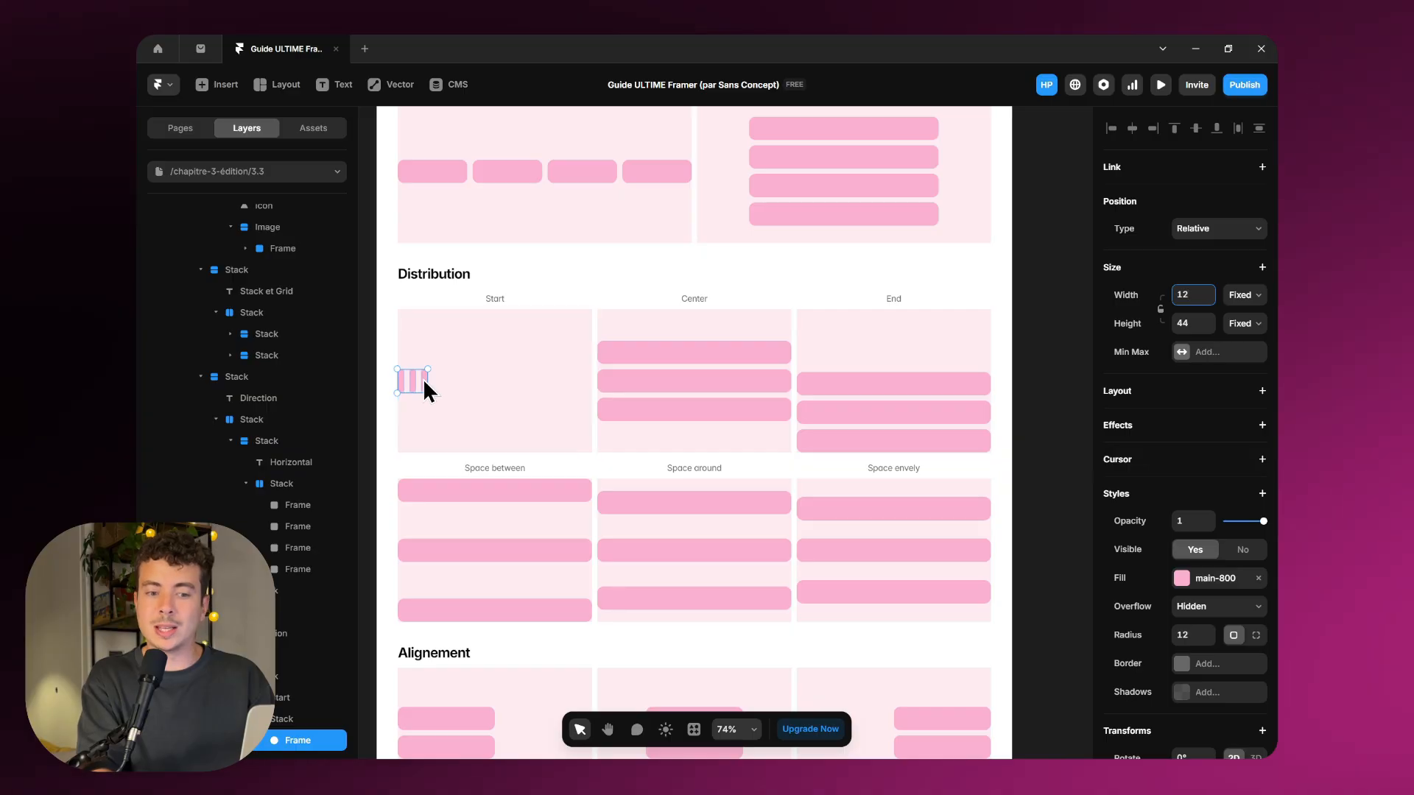
{"action": "key", "text": "ctrl+z"}
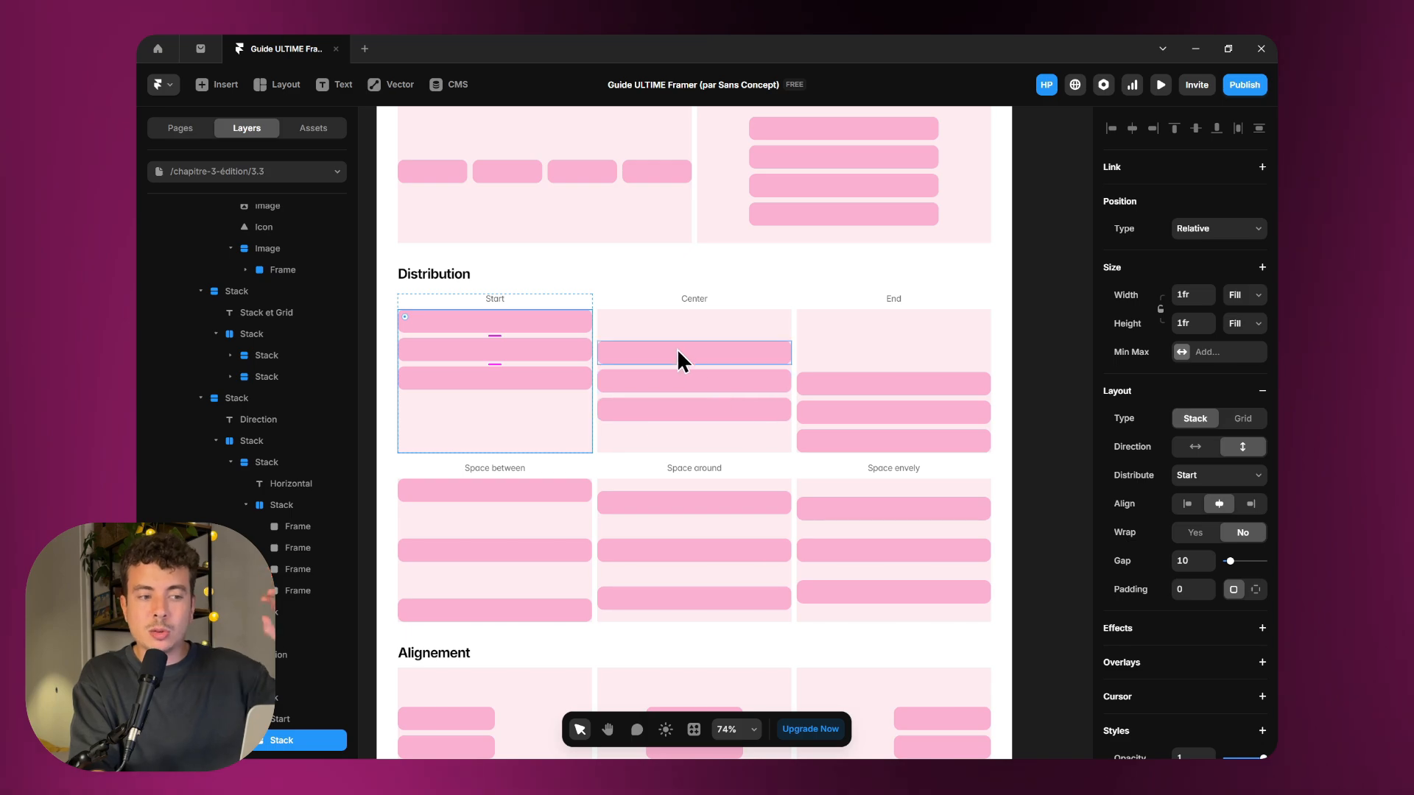
Step: Try duplicating the first bar in Distribution's Center example, and undo the duplication
{"action": "left_click", "coordinate": [661, 328]}
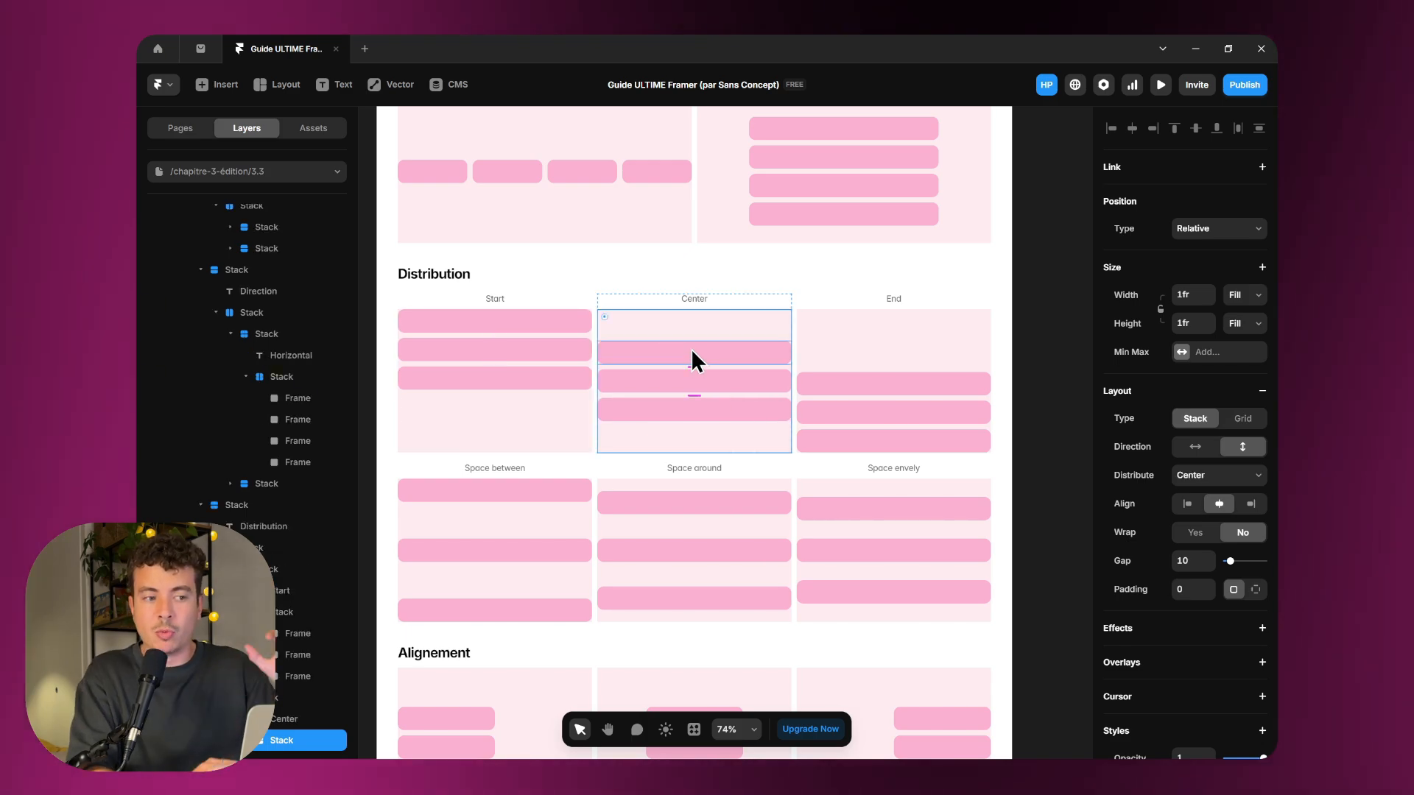
{"action": "left_click_drag", "start_coordinate": [690, 348], "coordinate": [690, 347]}
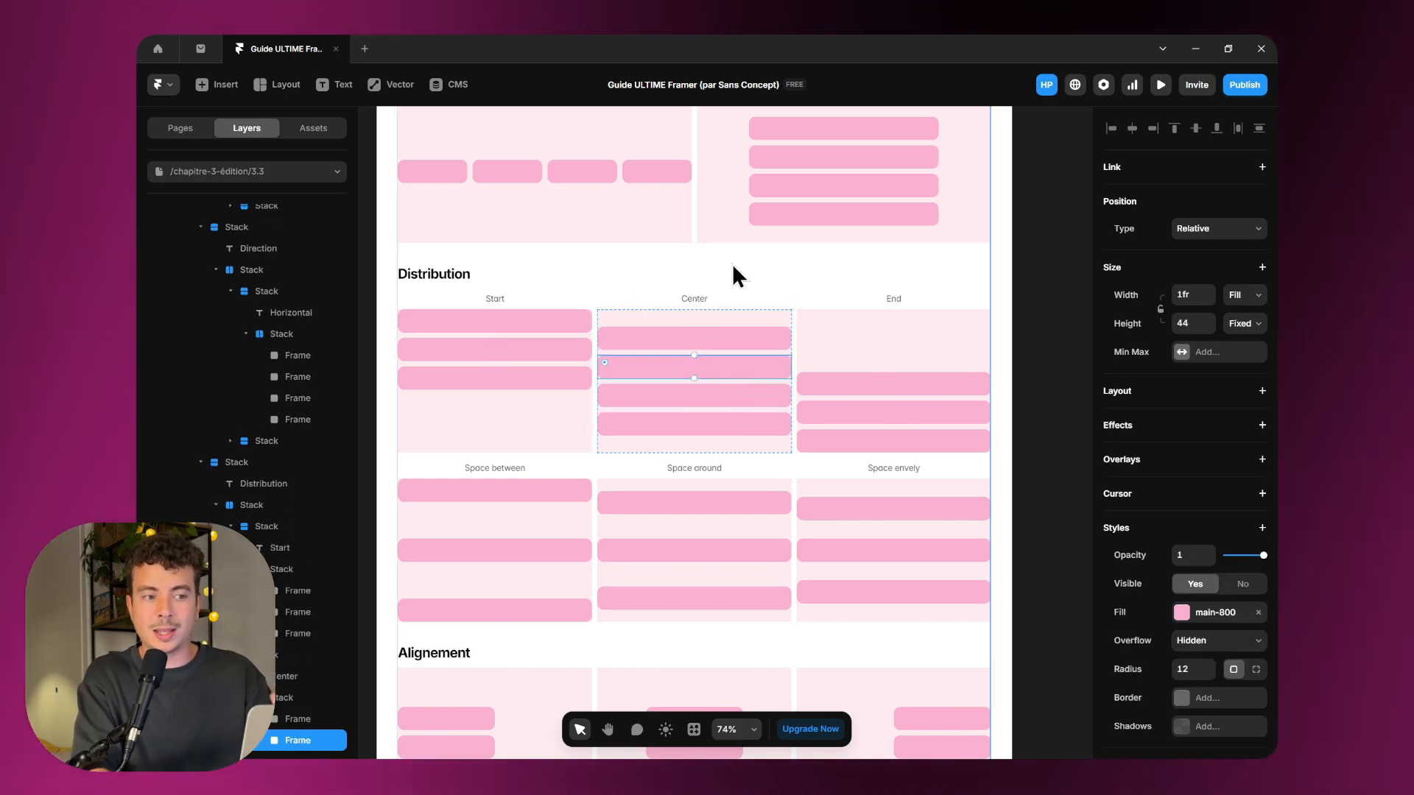
{"action": "key", "text": "ctrl+z"}
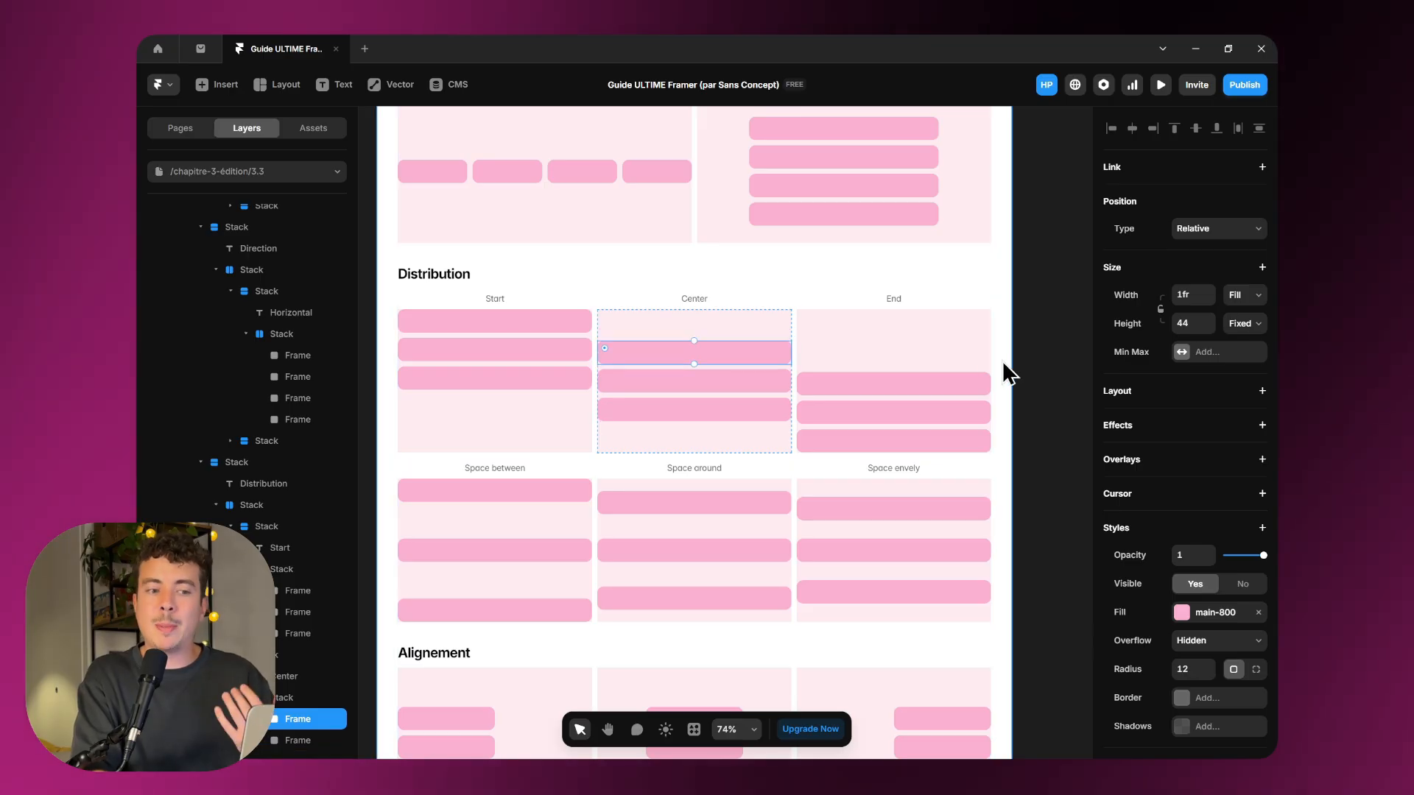
Step: Examine the Space between, Space around and Space evenly distribution examples and compare them with the Alignement examples
{"action": "scroll", "coordinate": [1004, 362], "scroll_direction": "down", "scroll_amount": 2}
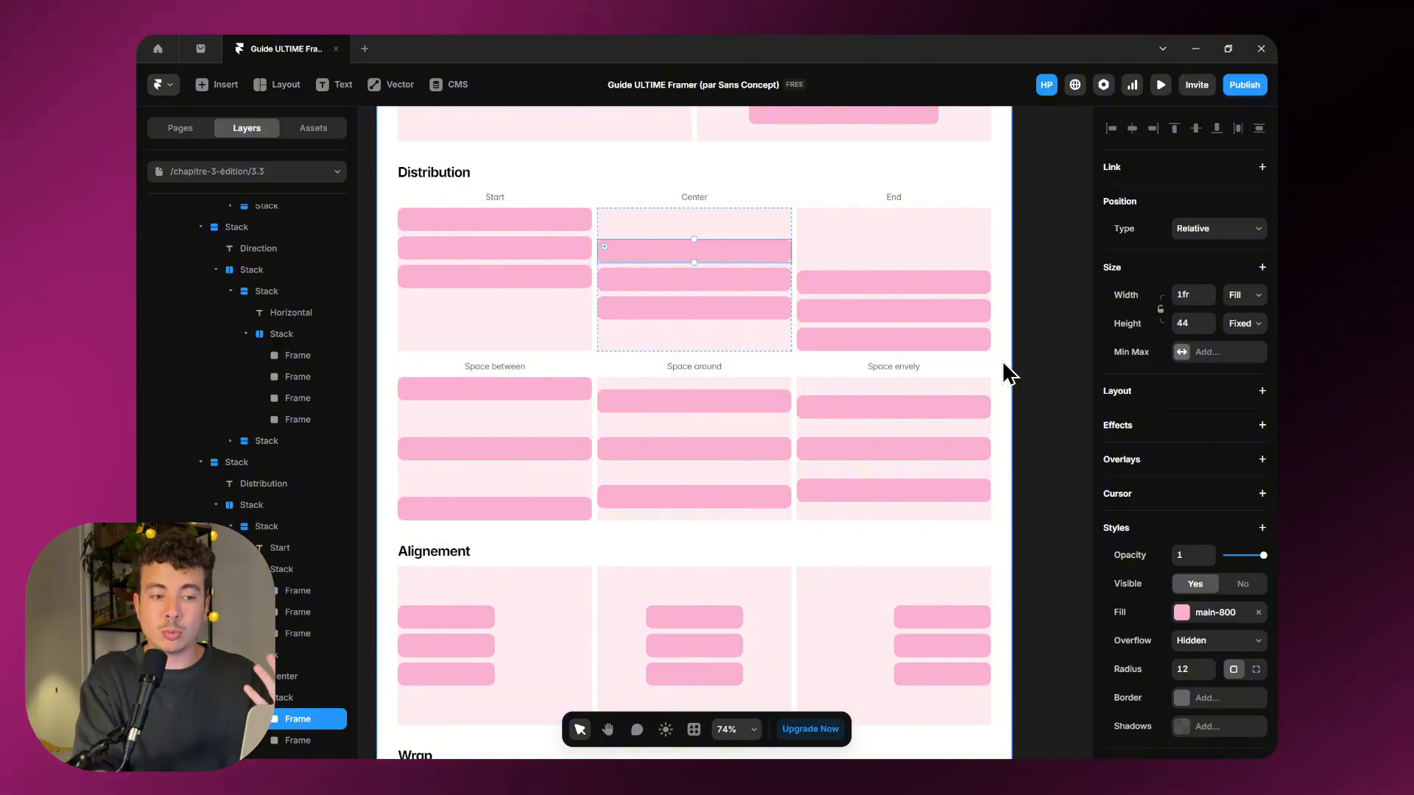
{"action": "scroll", "coordinate": [671, 277], "scroll_direction": "down", "scroll_amount": 2}
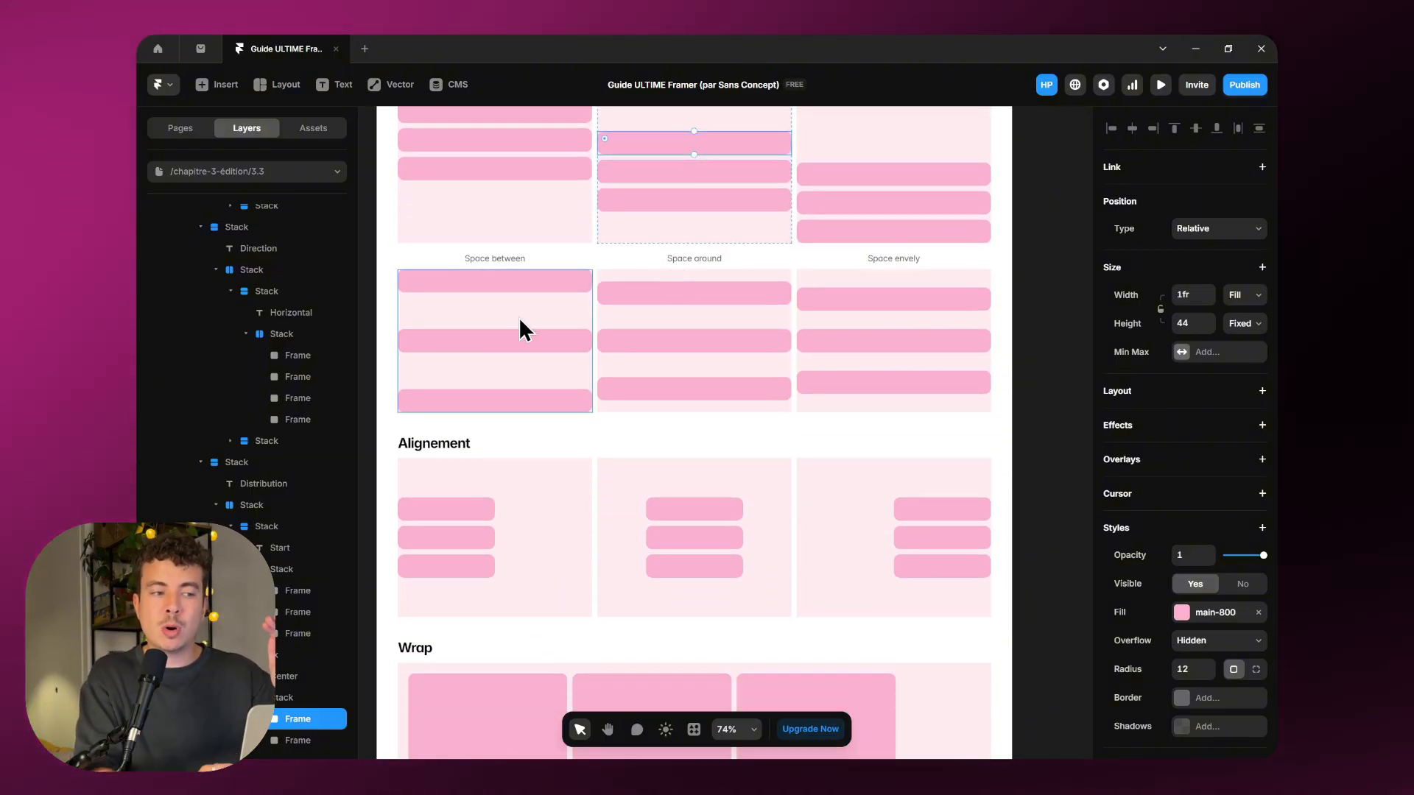
{"action": "left_click", "coordinate": [369, 302]}
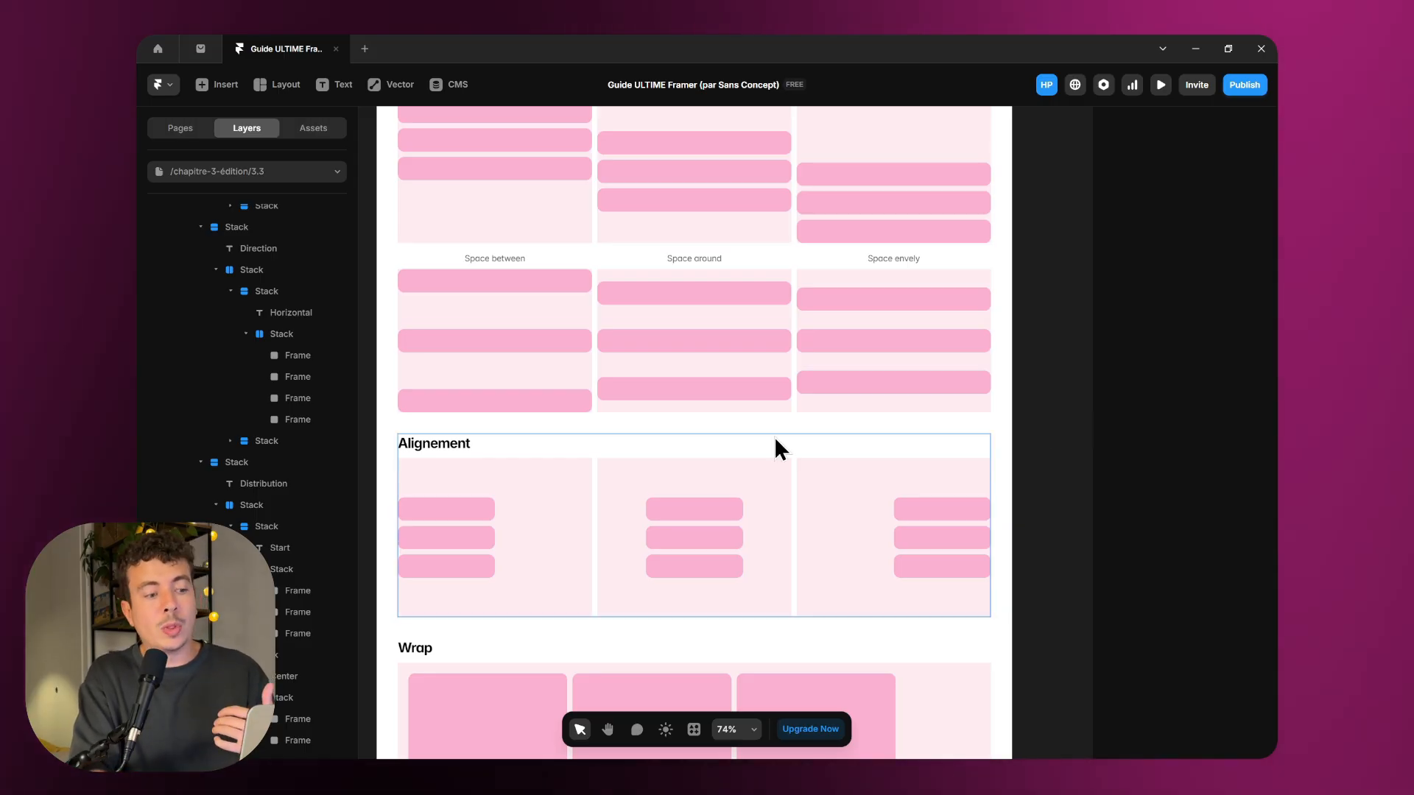
{"action": "scroll", "coordinate": [775, 436], "scroll_direction": "down", "scroll_amount": 3}
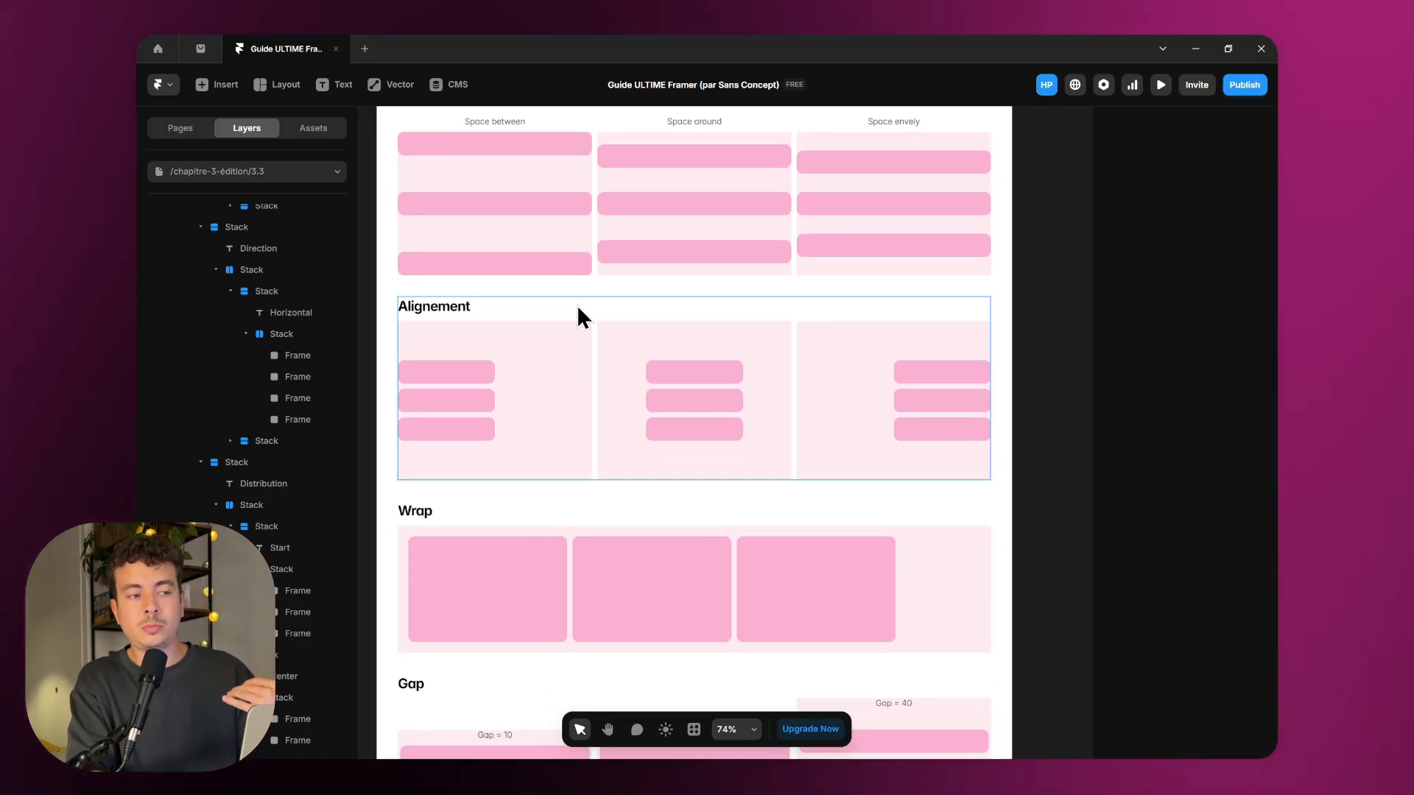
{"action": "scroll", "coordinate": [579, 310], "scroll_direction": "up", "scroll_amount": 5}
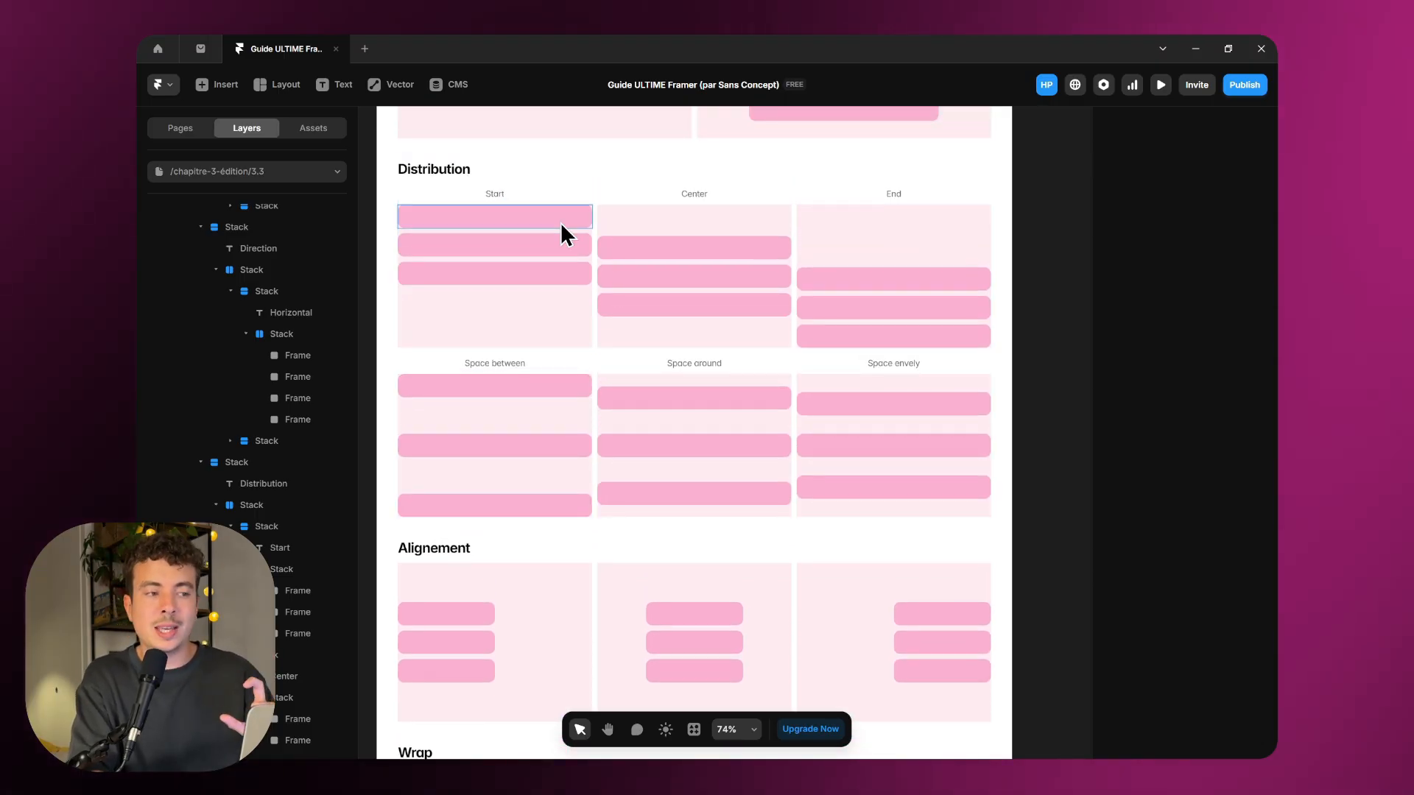
{"action": "scroll", "coordinate": [561, 224], "scroll_direction": "down", "scroll_amount": 3}
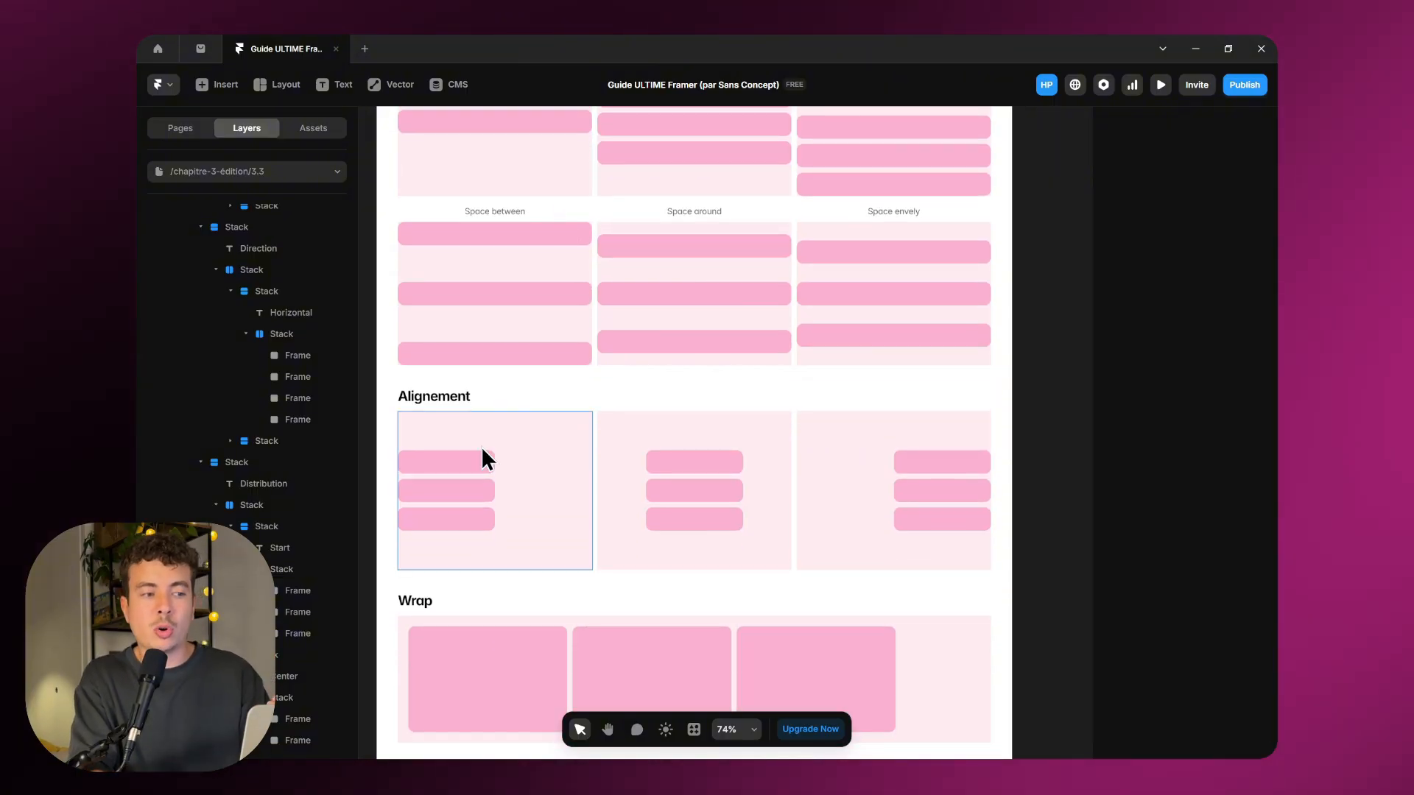
{"action": "scroll", "coordinate": [490, 451], "scroll_direction": "up", "scroll_amount": 3}
{"action": "scroll", "coordinate": [603, 231], "scroll_direction": "down", "scroll_amount": 5}
{"action": "scroll", "coordinate": [603, 231], "scroll_direction": "up", "scroll_amount": 1}
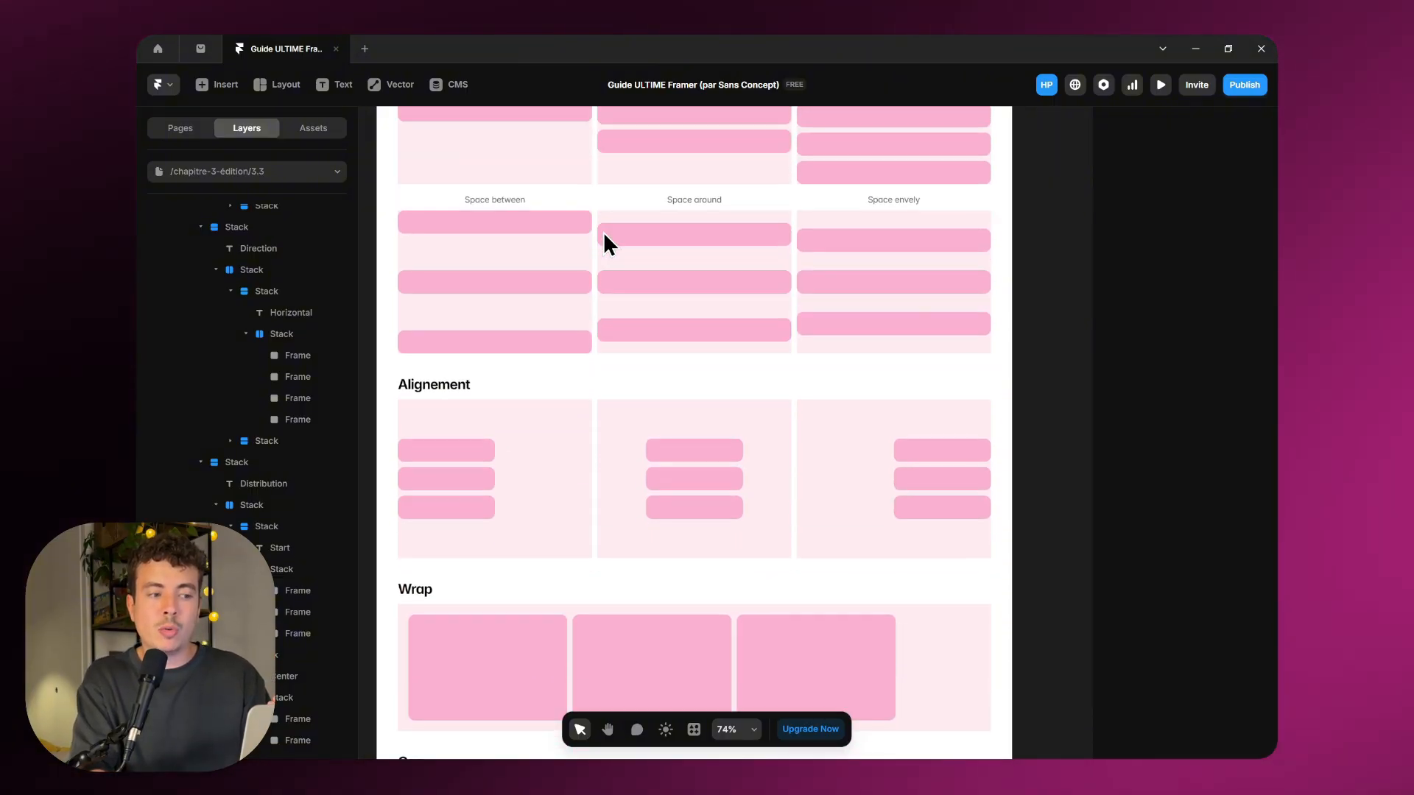
Step: Inspect the Align setting of the first Alignement example and compare the section with the Distribution examples
{"action": "left_click", "coordinate": [467, 412]}
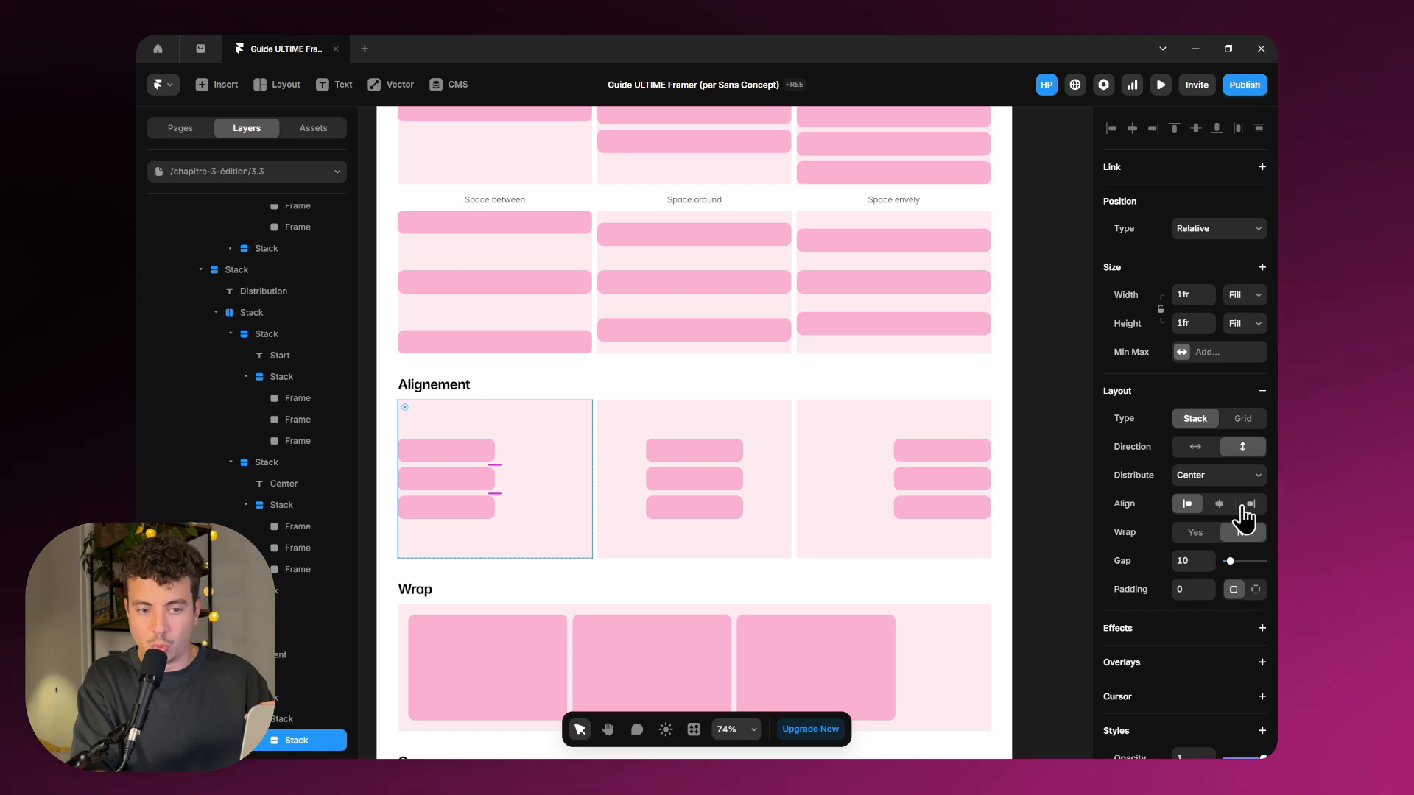
{"action": "left_click", "coordinate": [1046, 459]}
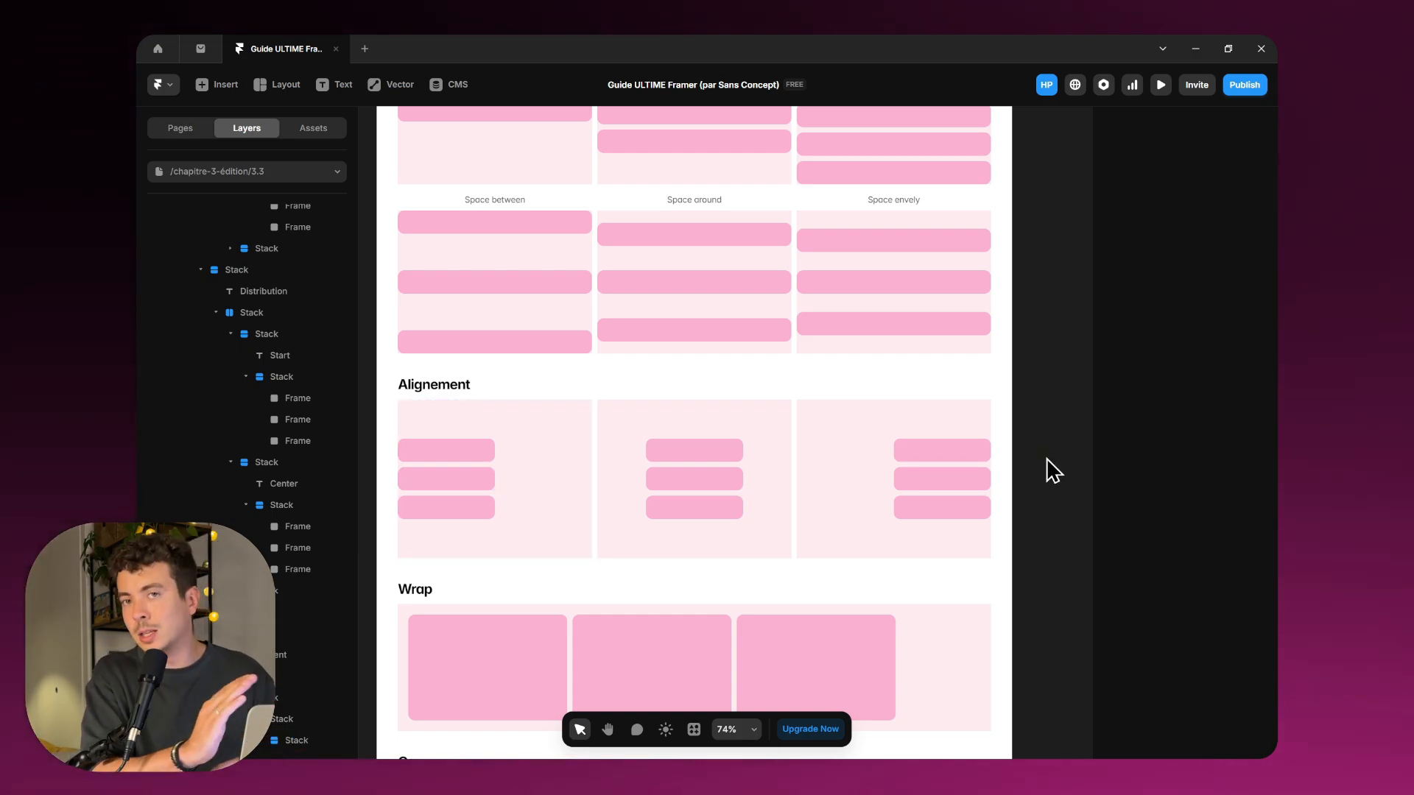
{"action": "scroll", "coordinate": [576, 351], "scroll_direction": "up", "scroll_amount": 2}
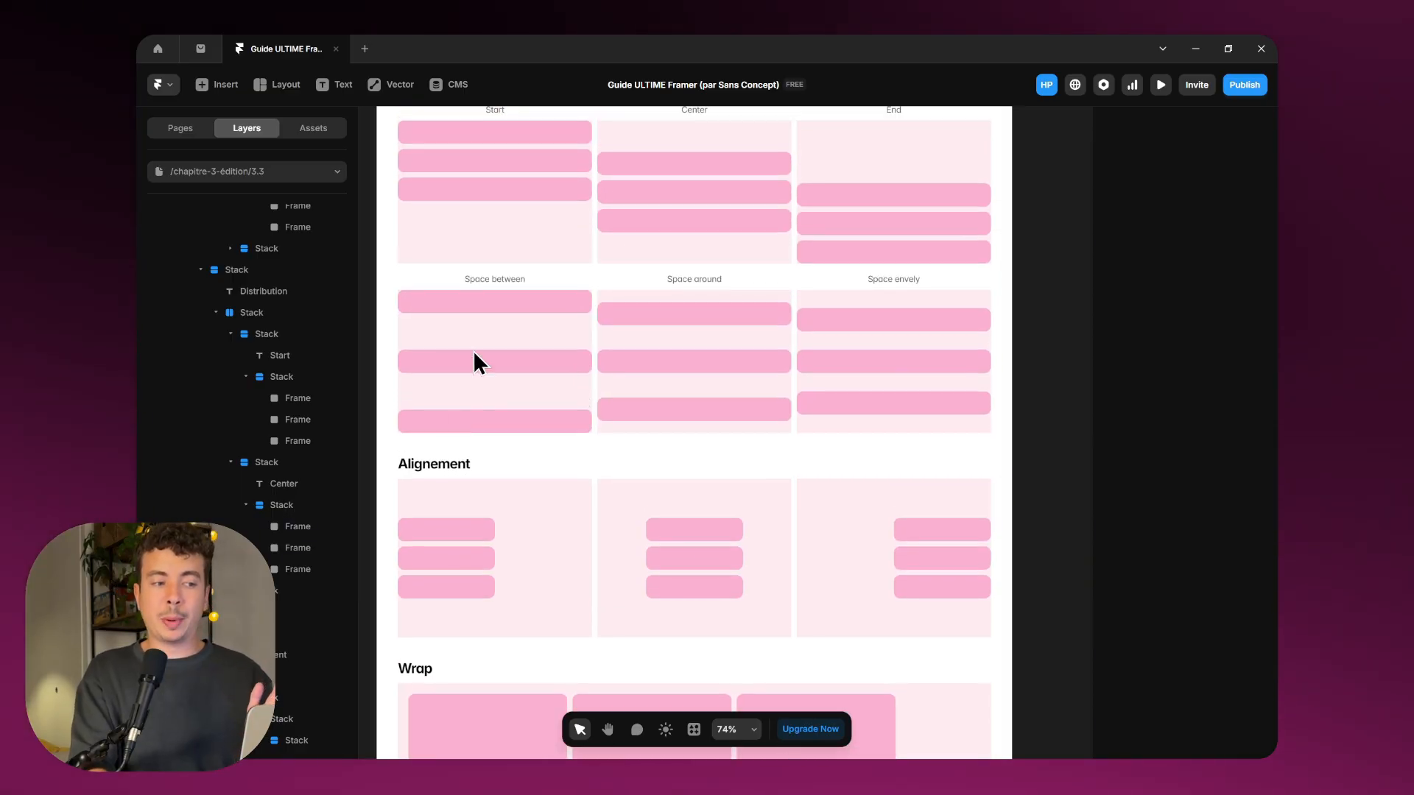
{"action": "left_click", "coordinate": [502, 462]}
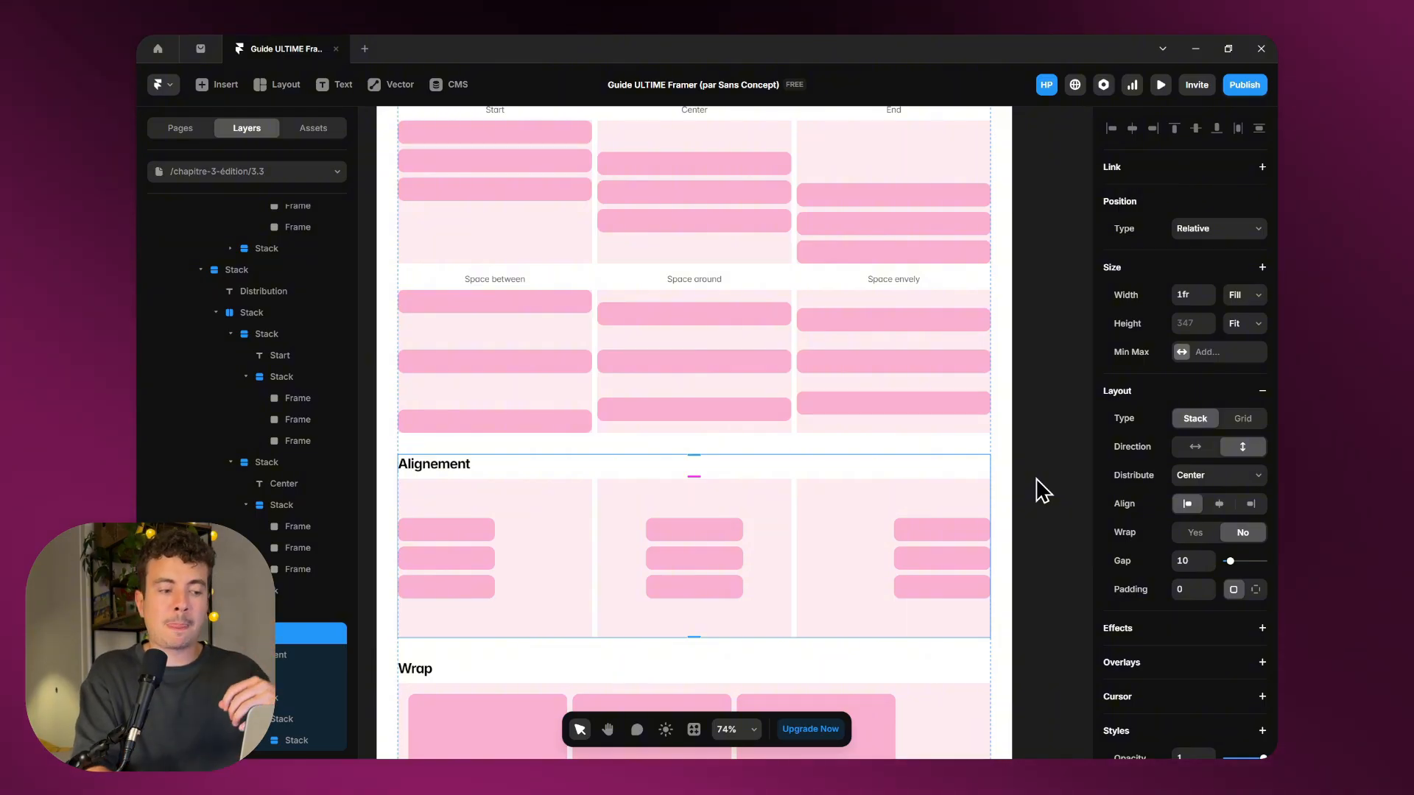
Step: Check the Wrap example's stack settings and duplicate its third frame
{"action": "scroll", "coordinate": [843, 461], "scroll_direction": "down", "scroll_amount": 6}
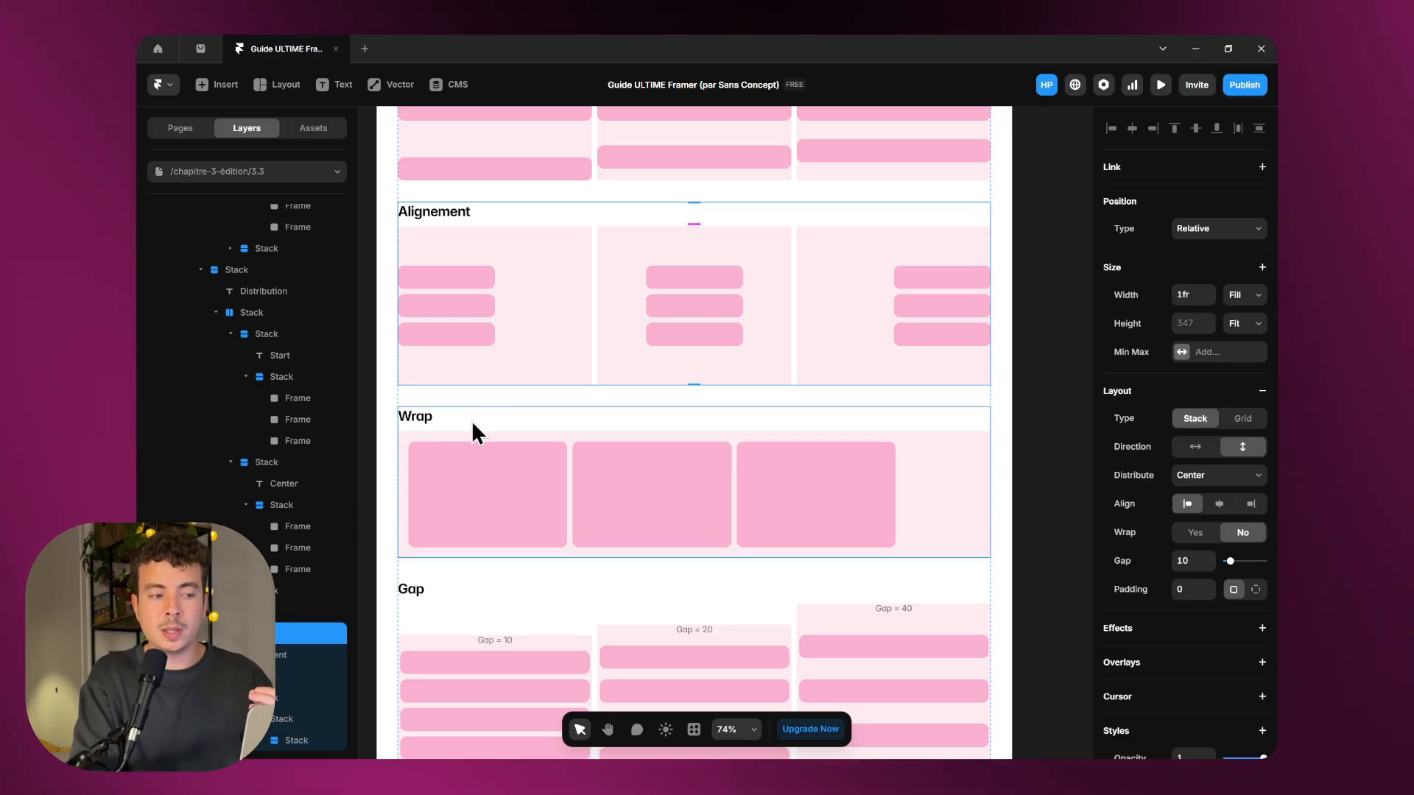
{"action": "left_click", "coordinate": [950, 475]}
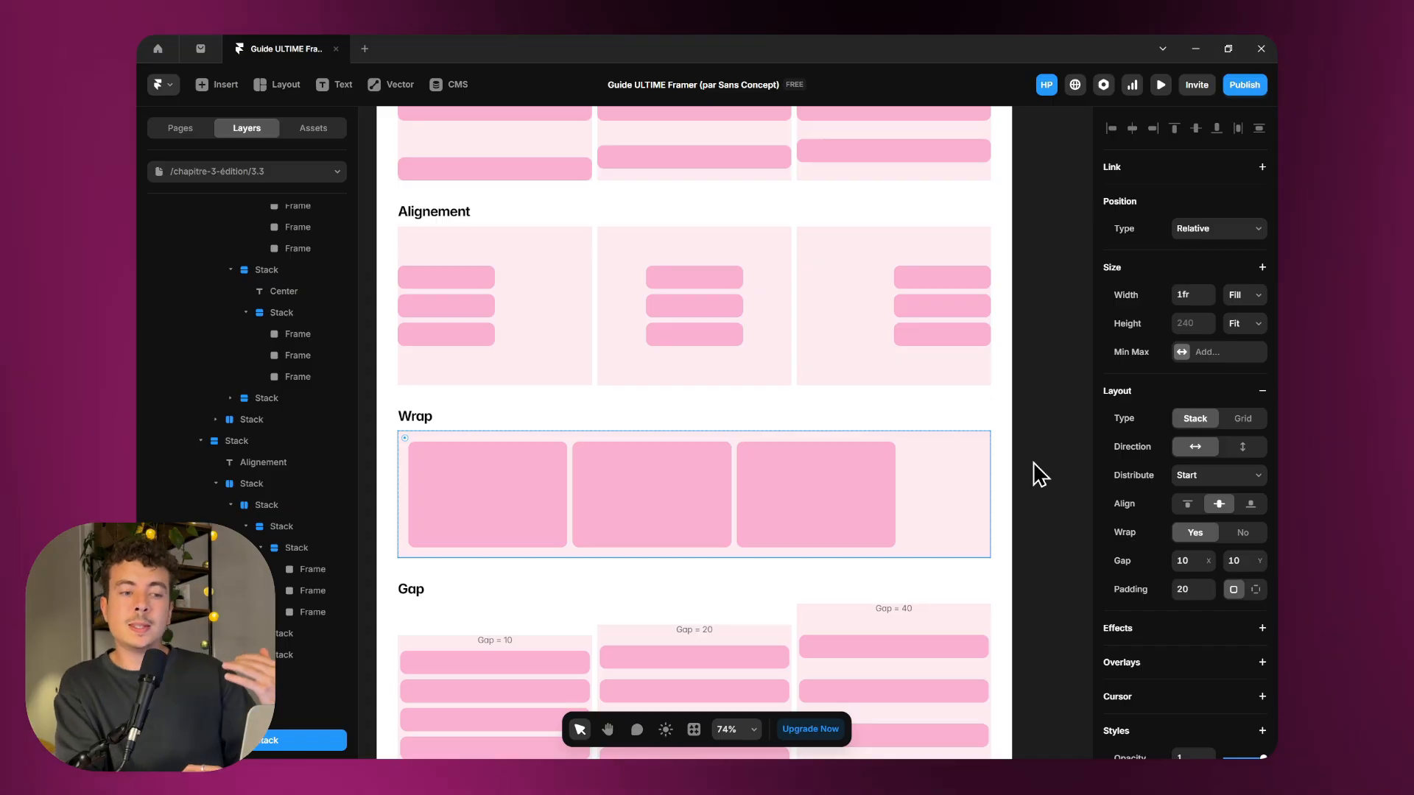
{"action": "left_click", "coordinate": [868, 494]}
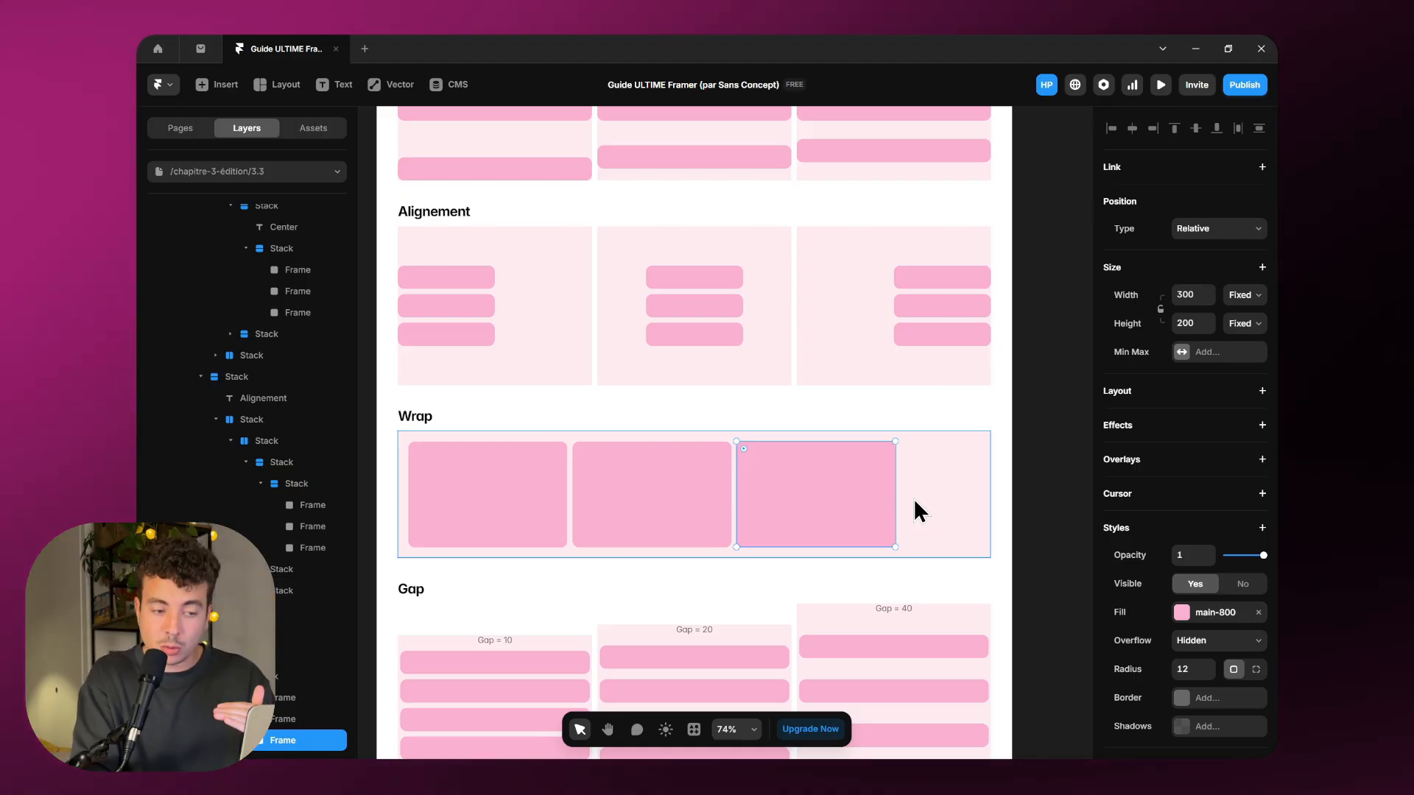
{"action": "left_click", "coordinate": [1057, 488]}
{"action": "left_click", "coordinate": [918, 480]}
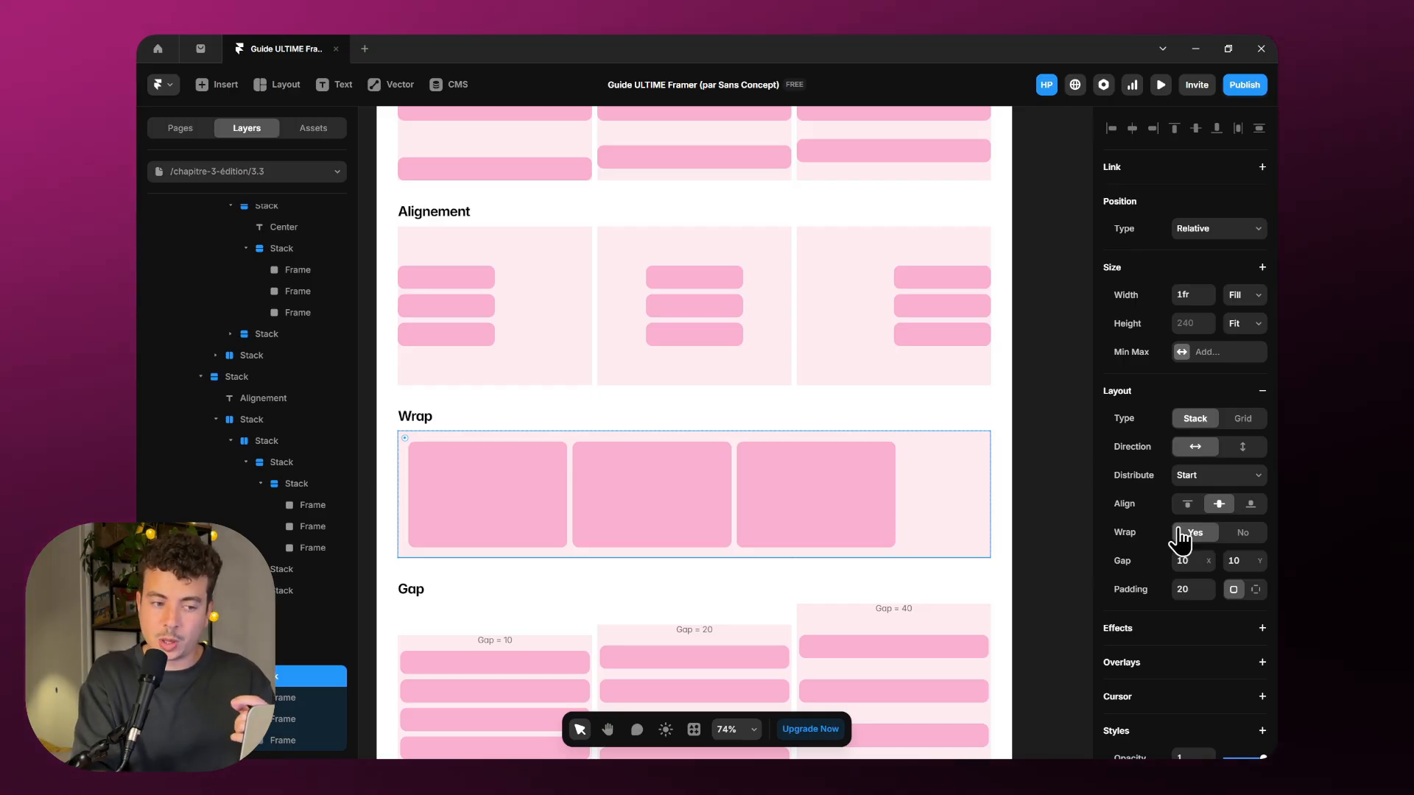
{"action": "left_click", "coordinate": [877, 496]}
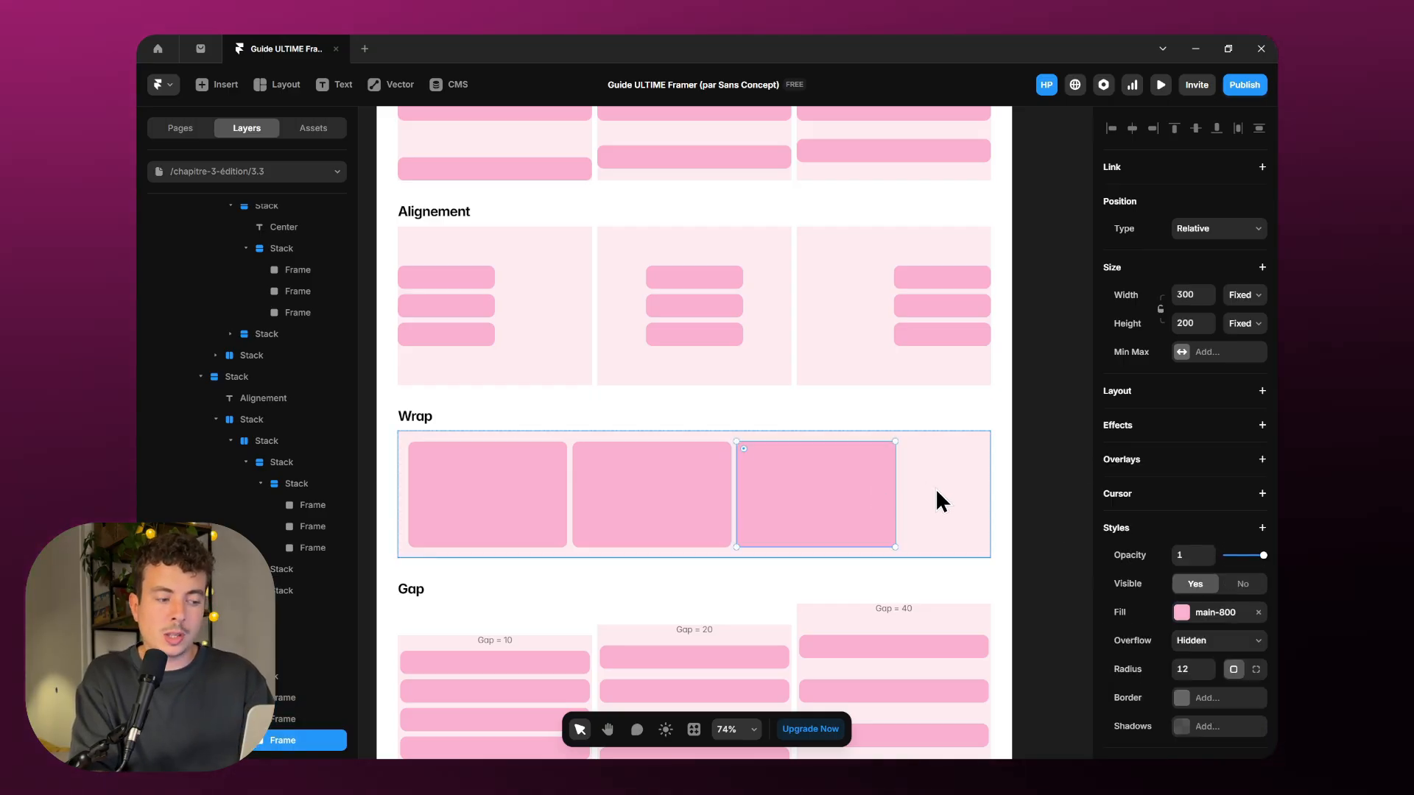
{"action": "key", "text": "ctrl+d"}
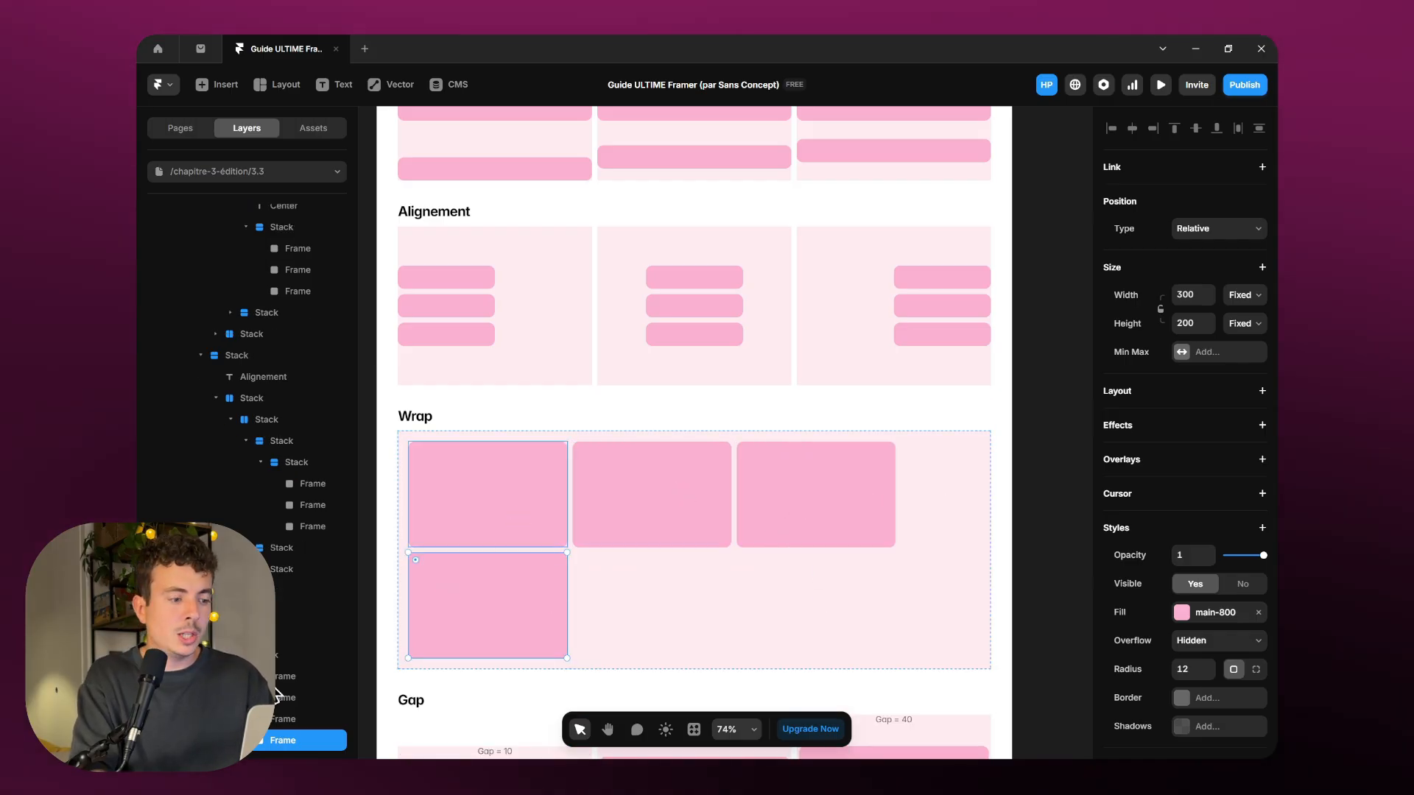
Step: Set the width of all the frames in the Wrap example to 250
{"action": "key", "text": "ctrl+a"}
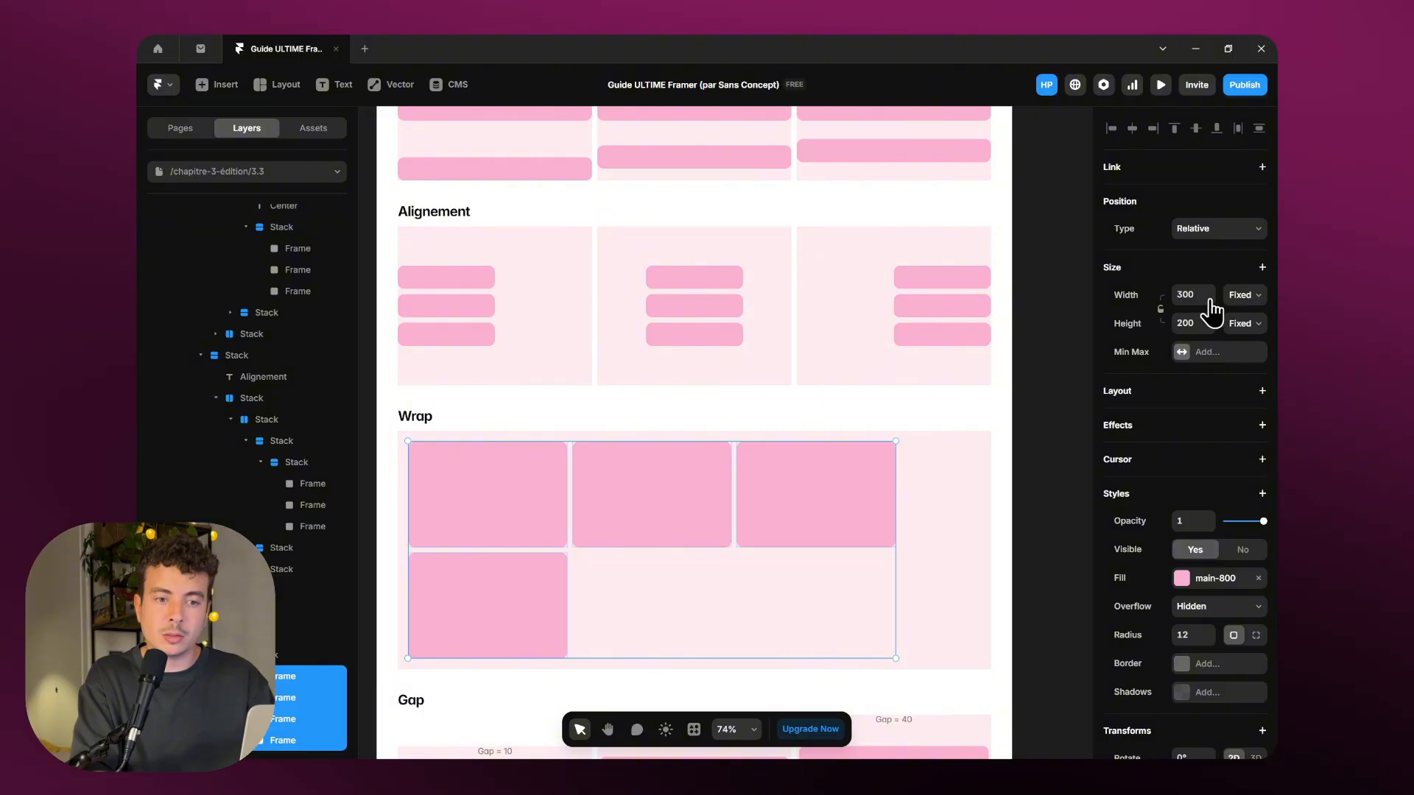
{"action": "left_click", "coordinate": [1178, 294]}
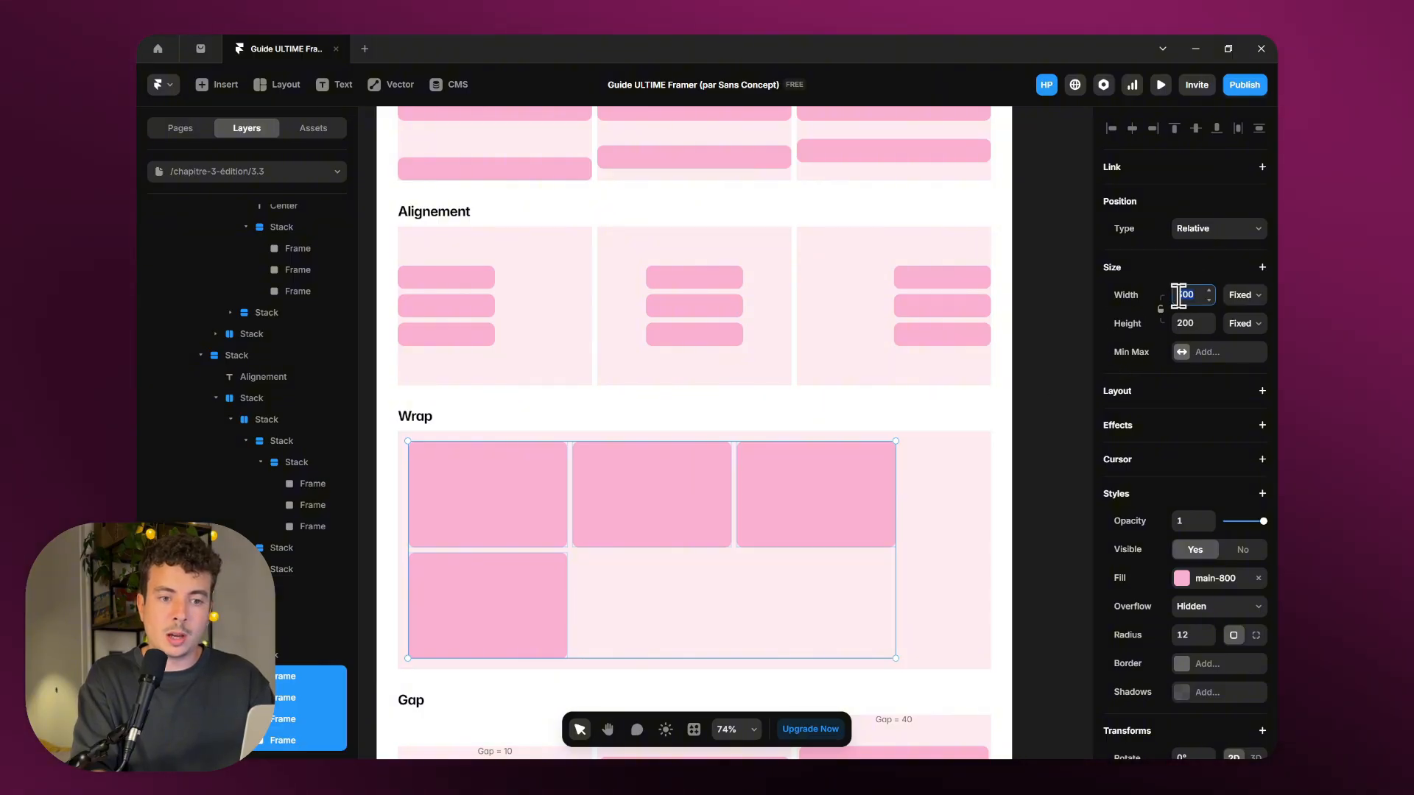
{"action": "type", "text": "250"}
{"action": "key", "text": "Return"}
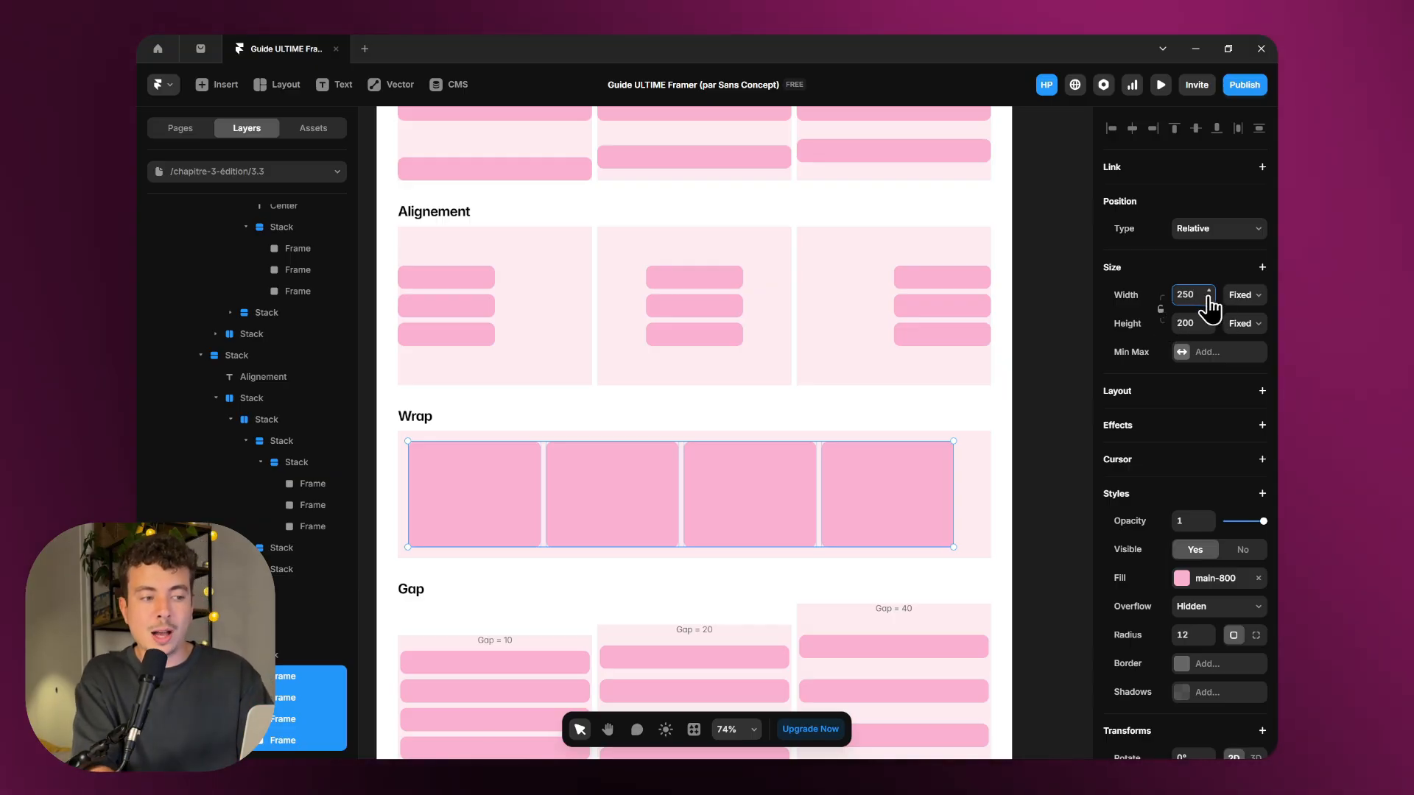
Step: Change the Wrap stack's width sizing from Fill to Fixed
{"action": "left_click", "coordinate": [984, 479]}
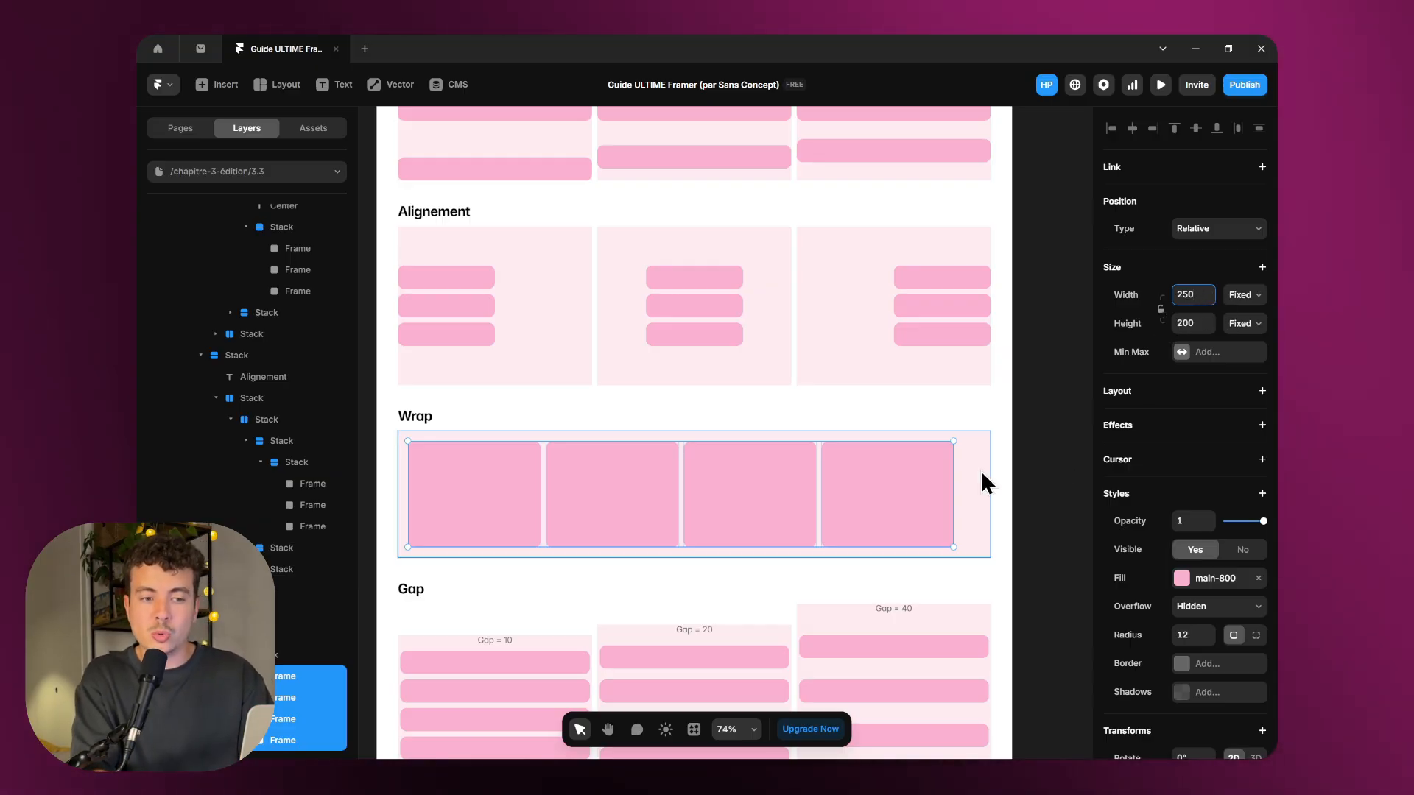
{"action": "left_click", "coordinate": [1243, 296]}
{"action": "left_click", "coordinate": [1243, 314]}
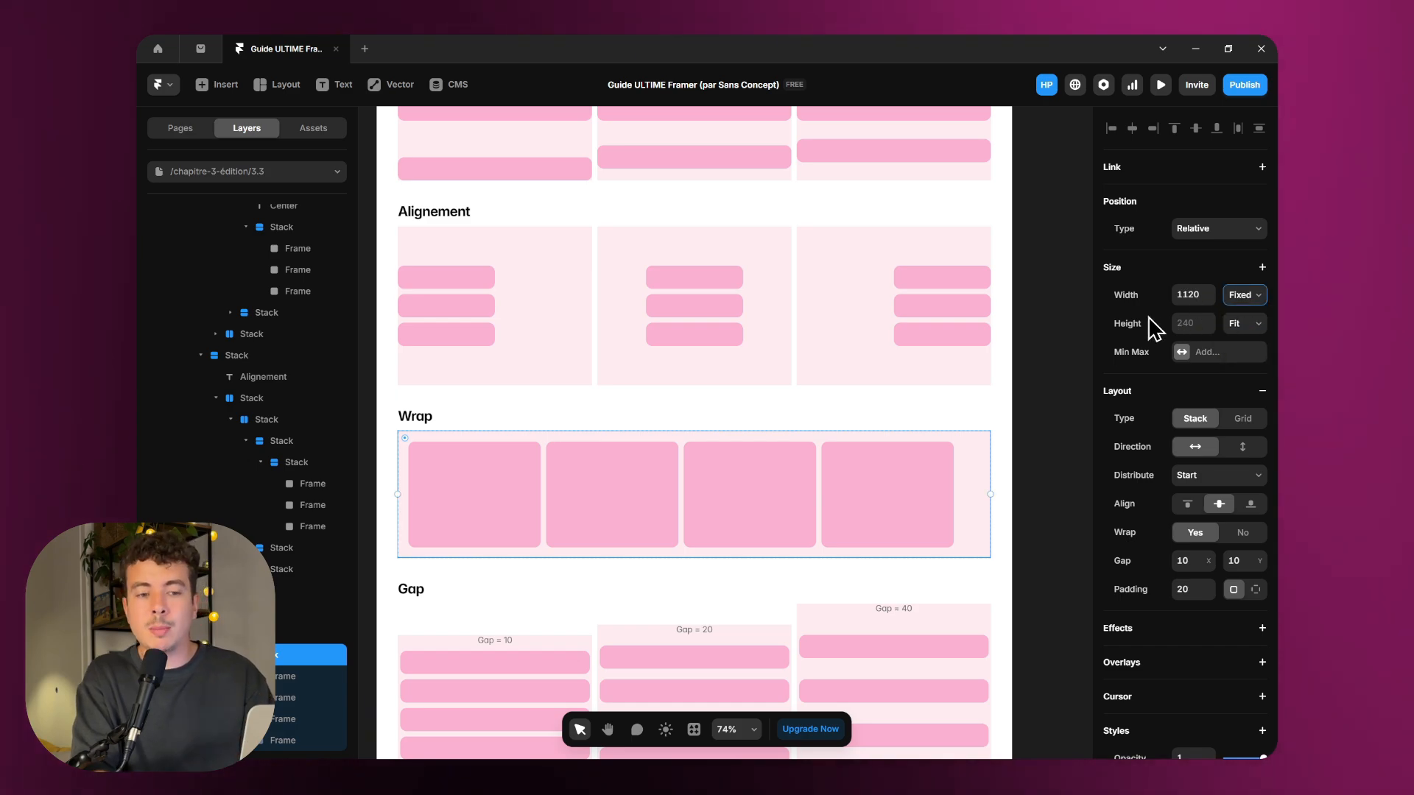
Step: Select all four frames in the Wrap example and increase their width one unit at a time up to 264
{"action": "left_click", "coordinate": [908, 470]}
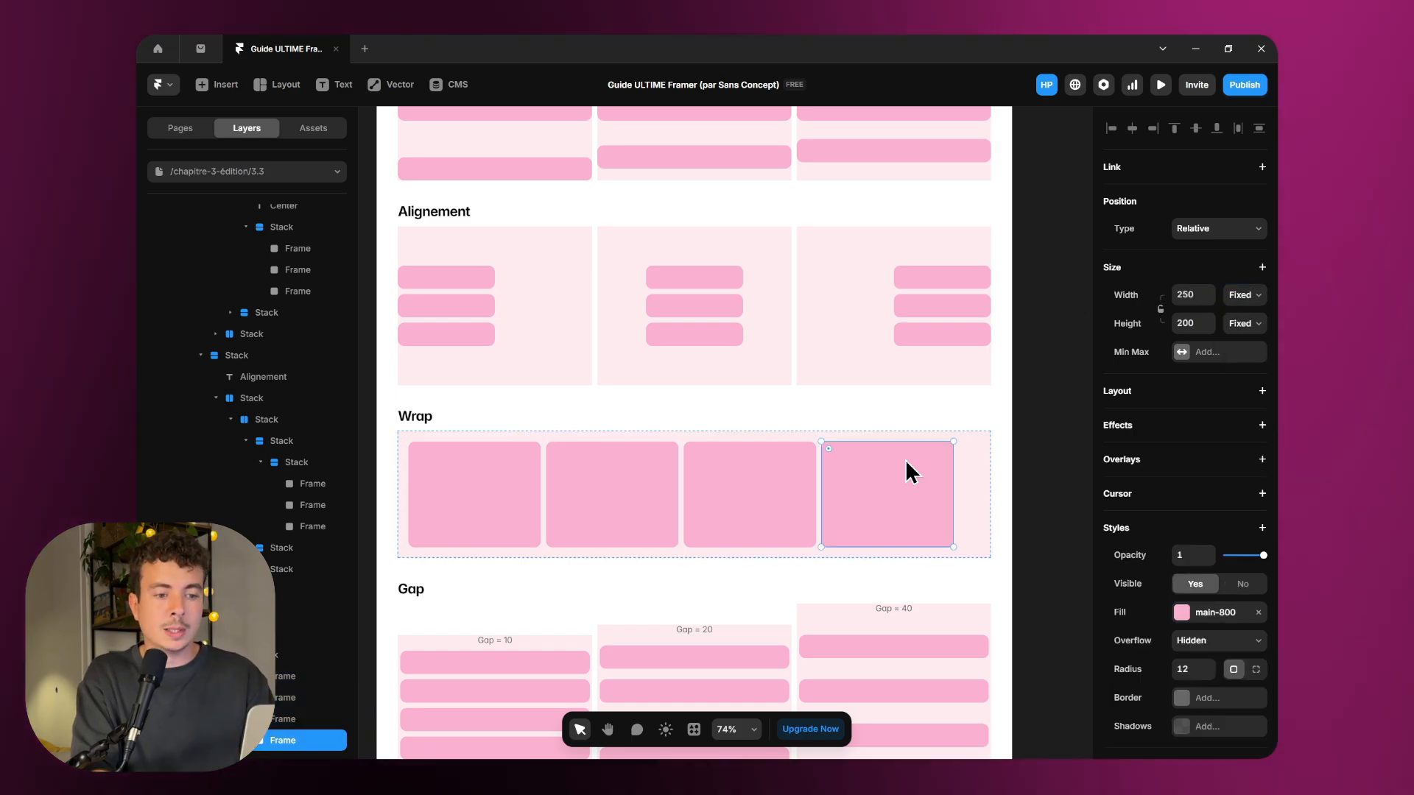
{"action": "left_click", "coordinate": [506, 515], "text": "shift"}
{"action": "left_click", "coordinate": [616, 508], "text": "shift"}
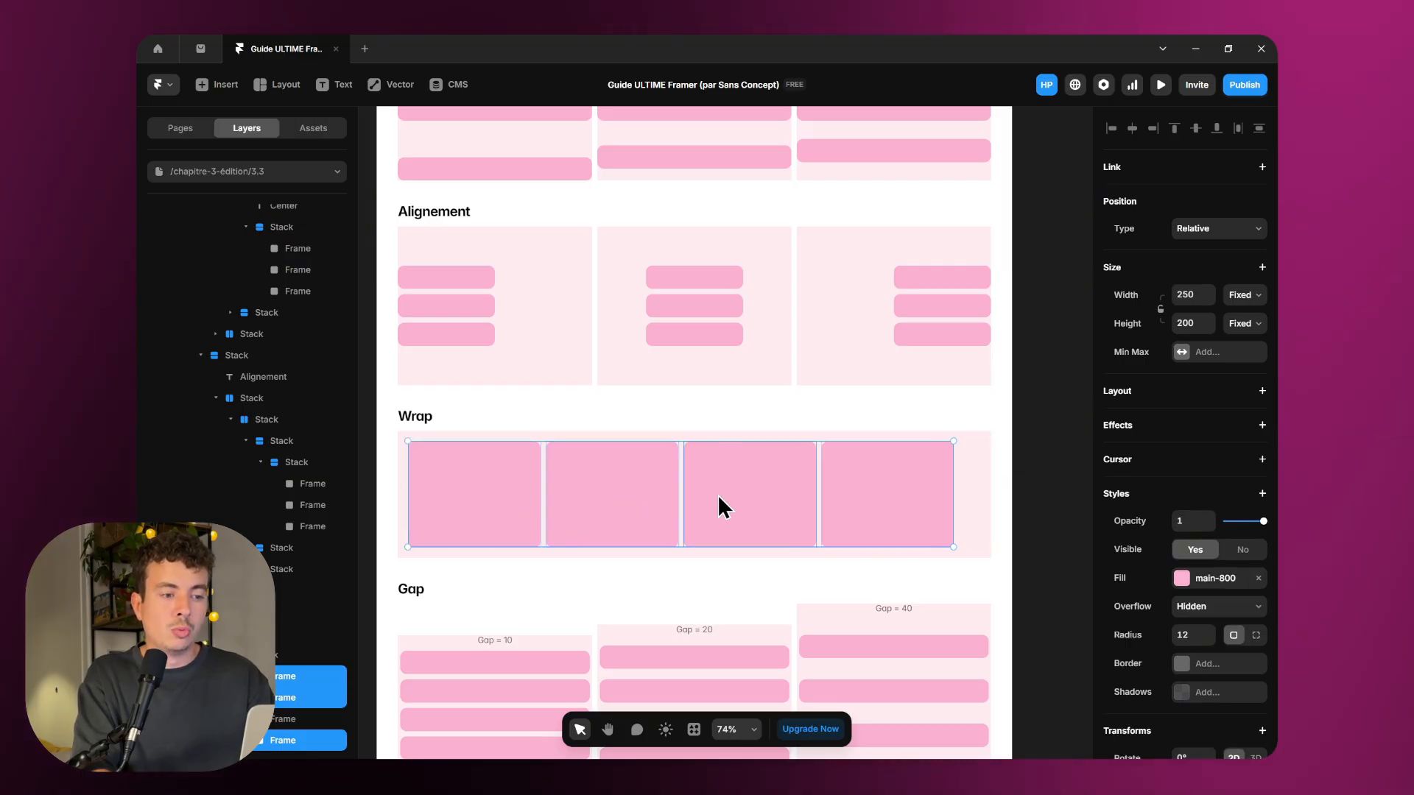
{"action": "left_click", "coordinate": [721, 506], "text": "shift"}
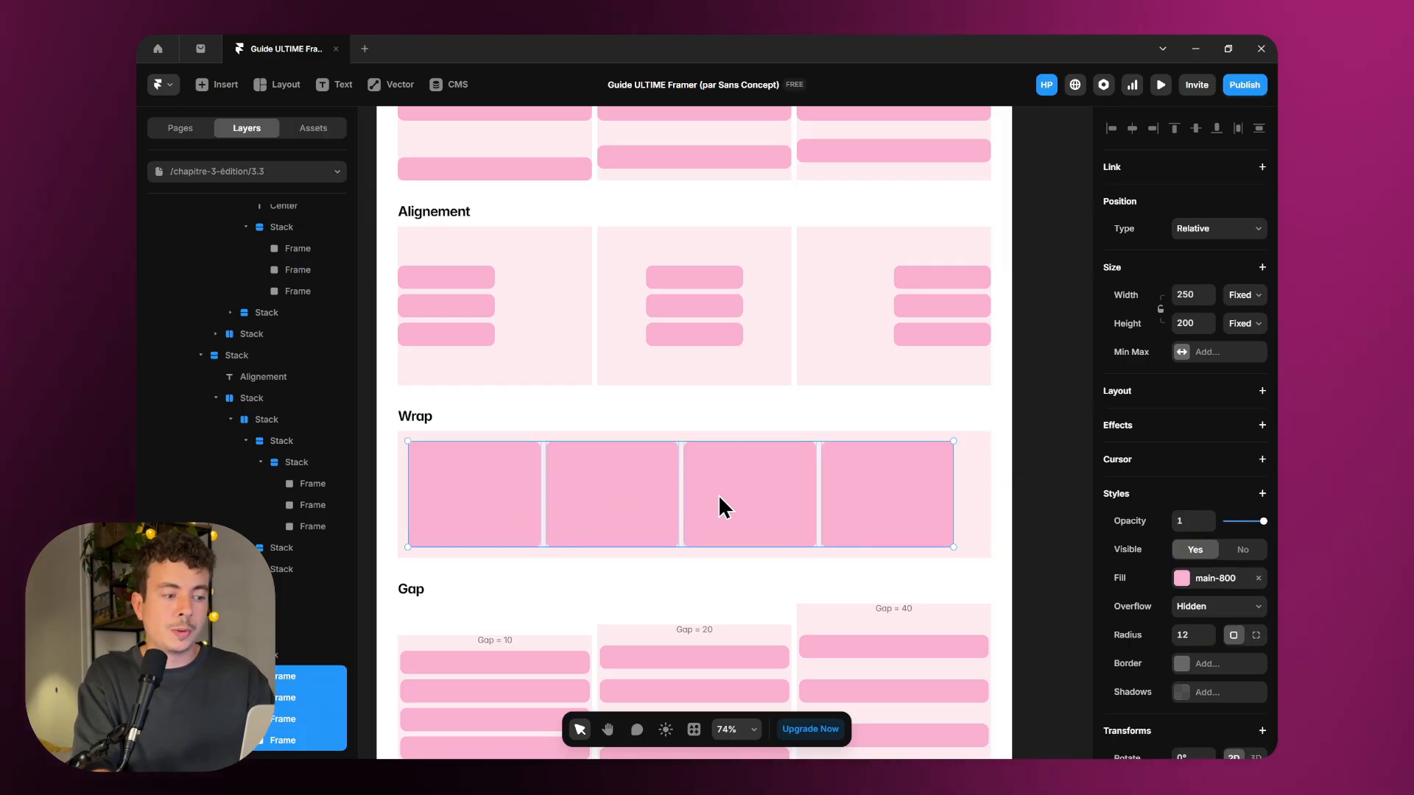
{"action": "left_click", "coordinate": [1209, 291]}
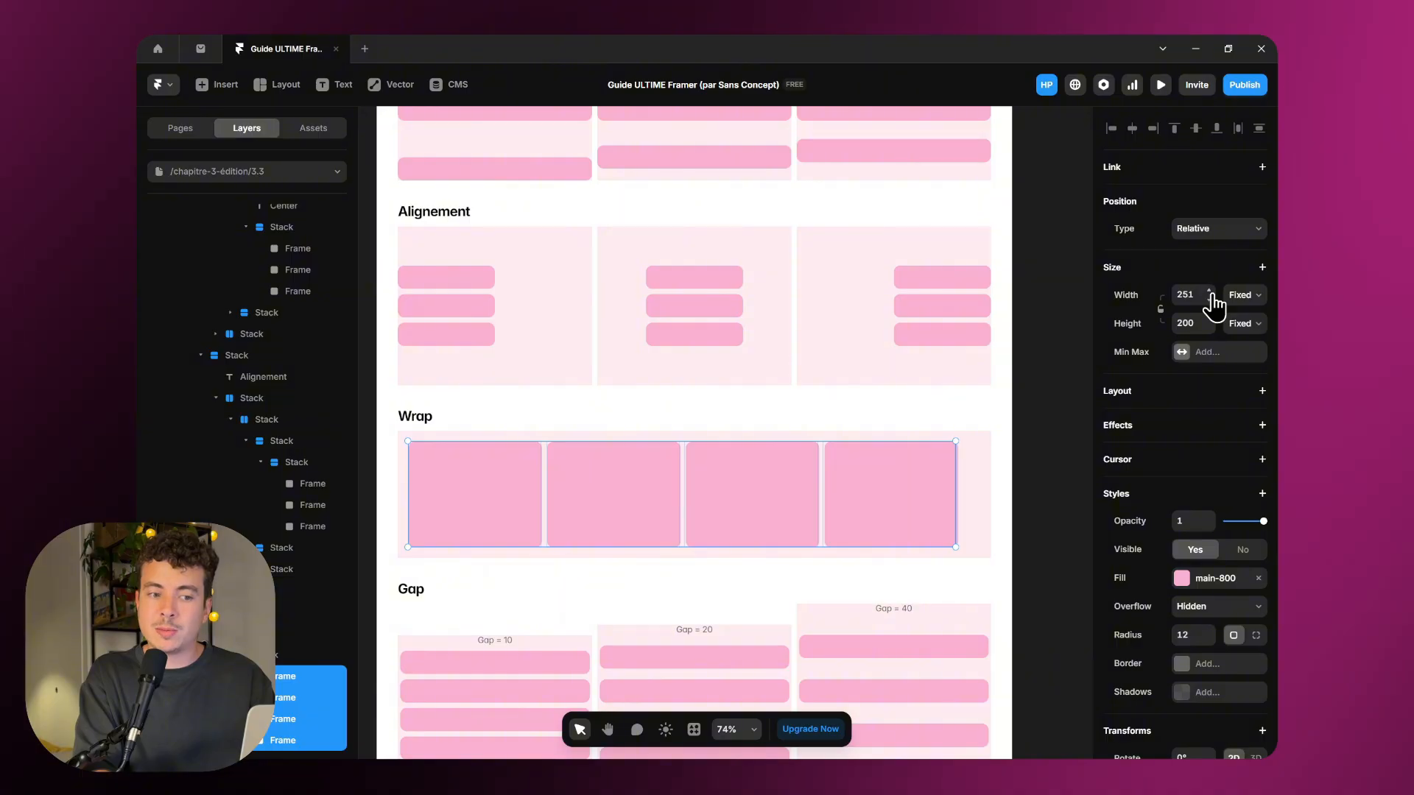
{"action": "left_click", "coordinate": [1209, 292]}
{"action": "left_click", "coordinate": [1209, 292]}
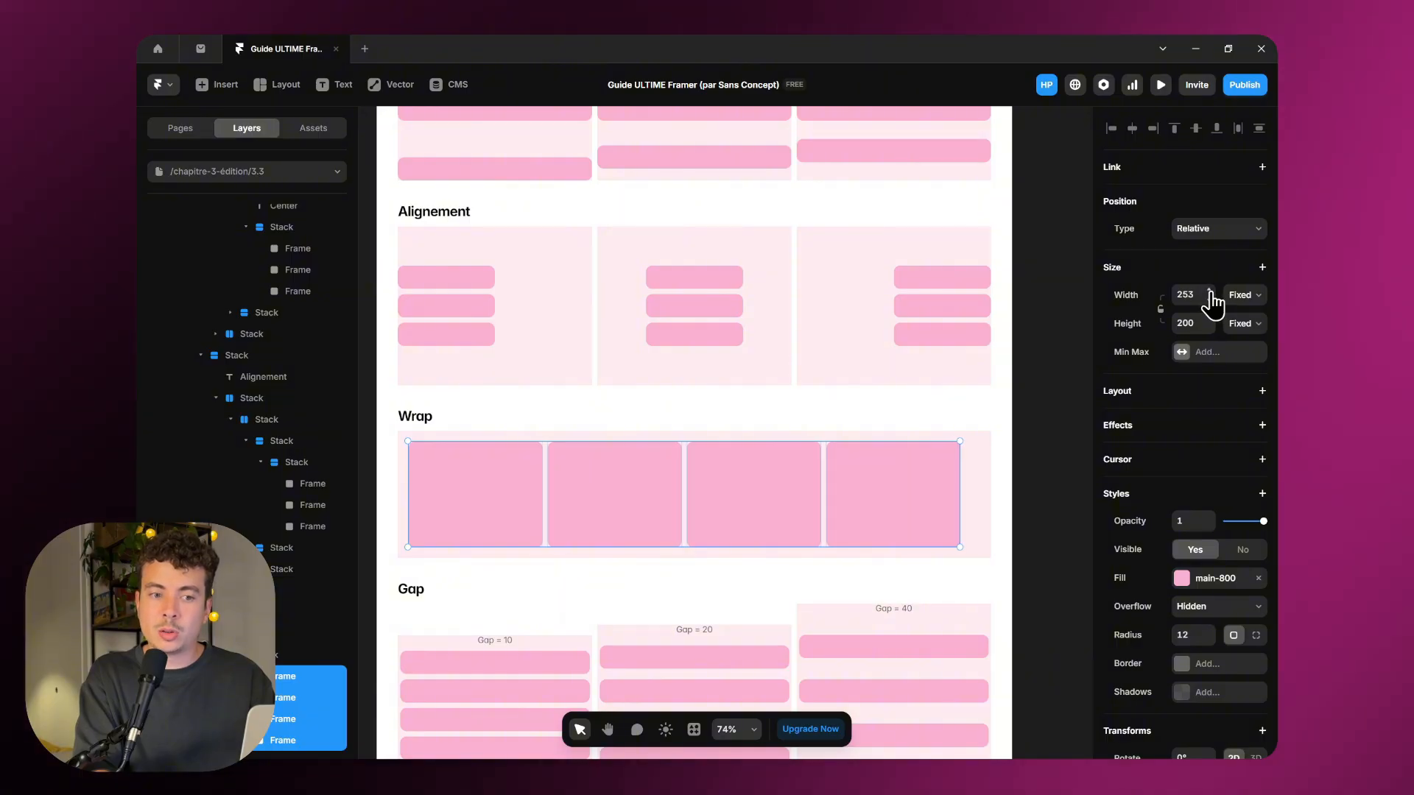
{"action": "left_click", "coordinate": [1209, 291]}
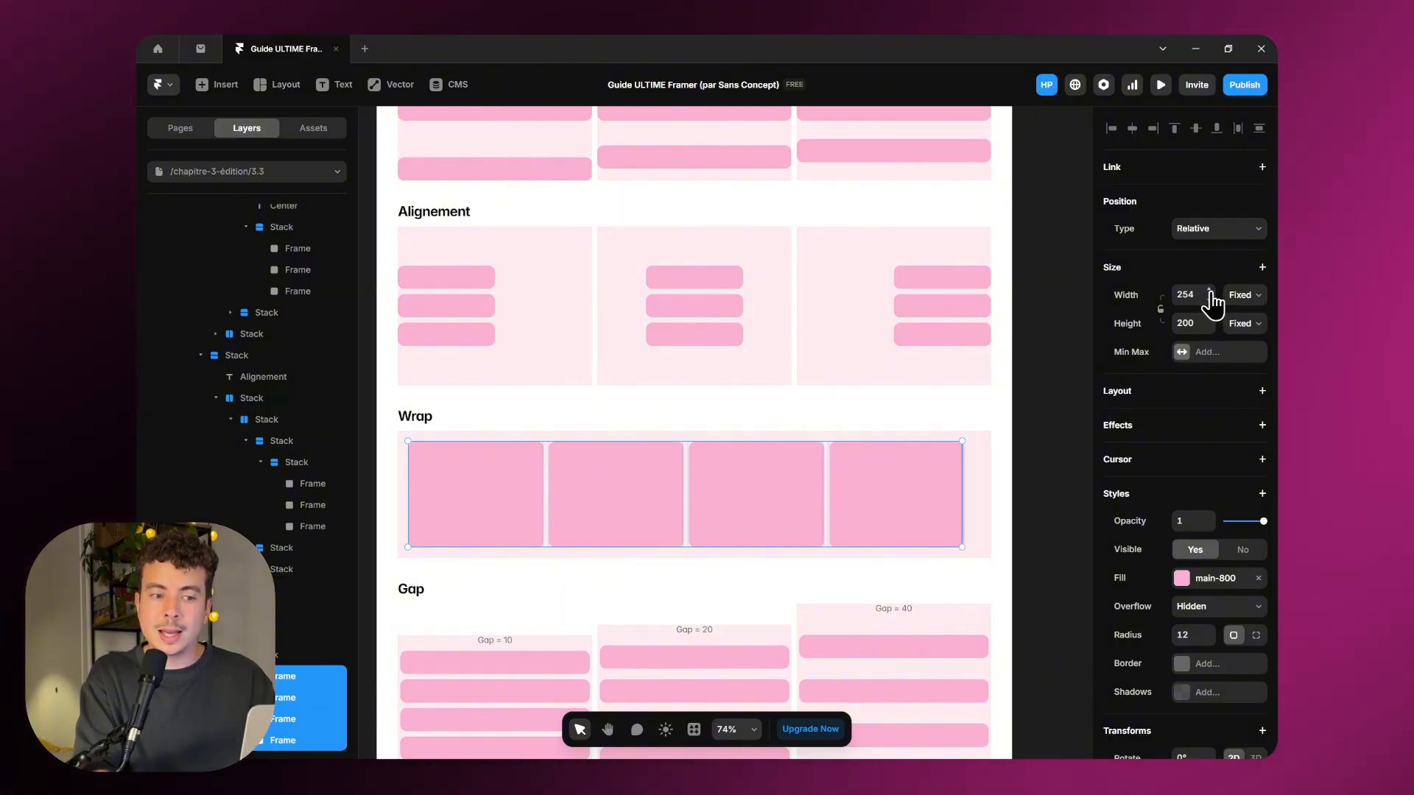
{"action": "left_click", "coordinate": [1209, 291]}
{"action": "left_click", "coordinate": [1209, 292]}
{"action": "left_click", "coordinate": [1209, 292]}
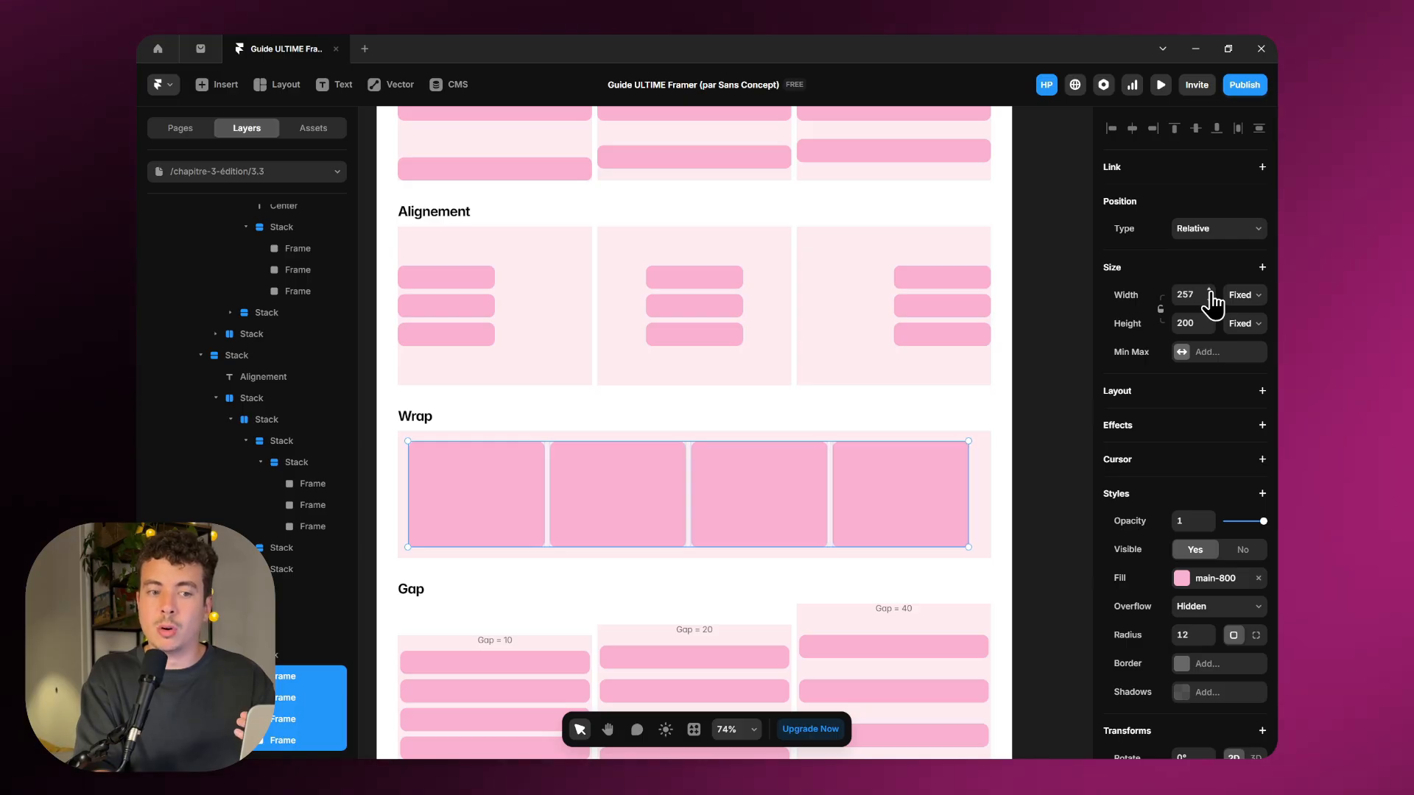
{"action": "left_click", "coordinate": [1209, 292]}
{"action": "left_click", "coordinate": [1209, 291]}
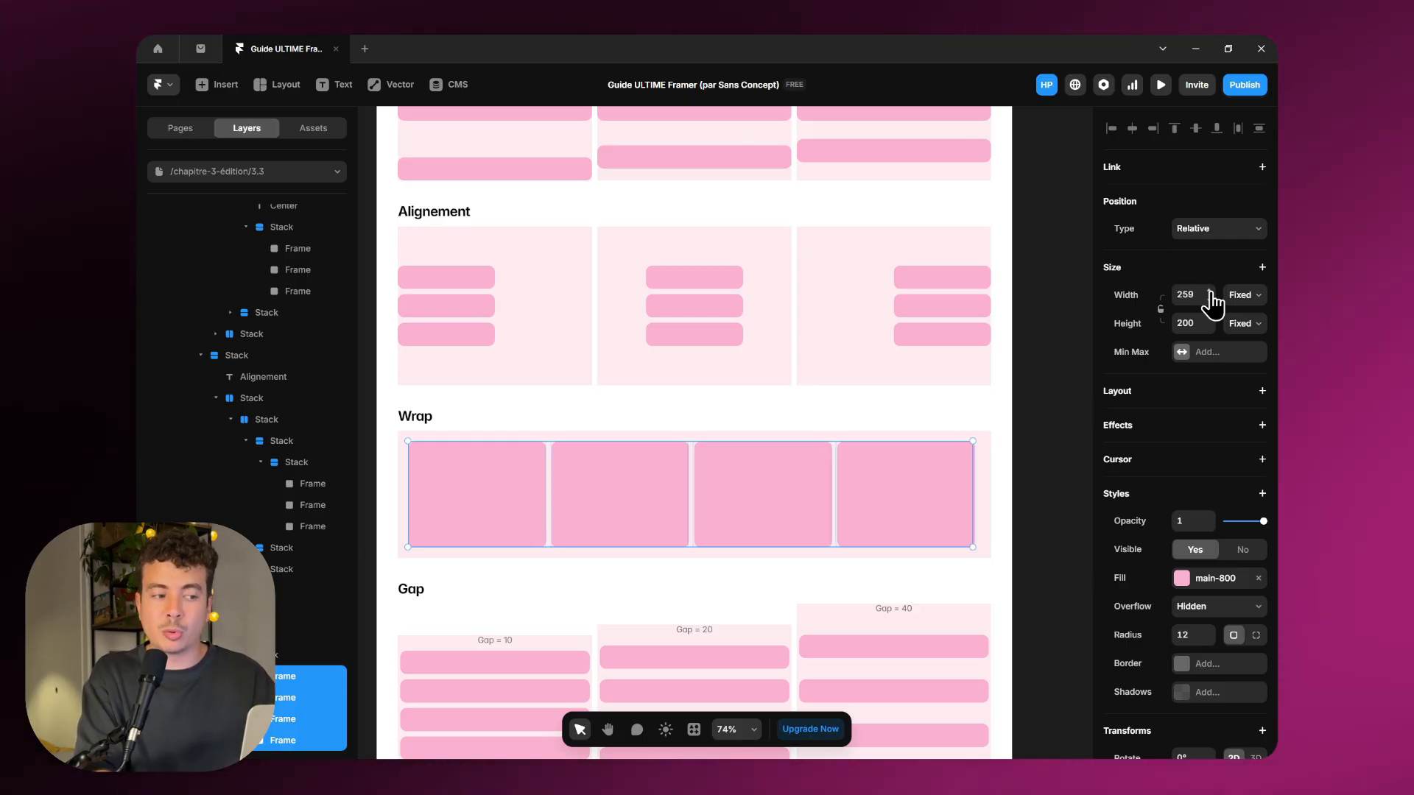
{"action": "left_click", "coordinate": [1209, 291]}
{"action": "left_click", "coordinate": [1209, 291]}
{"action": "left_click", "coordinate": [1209, 292]}
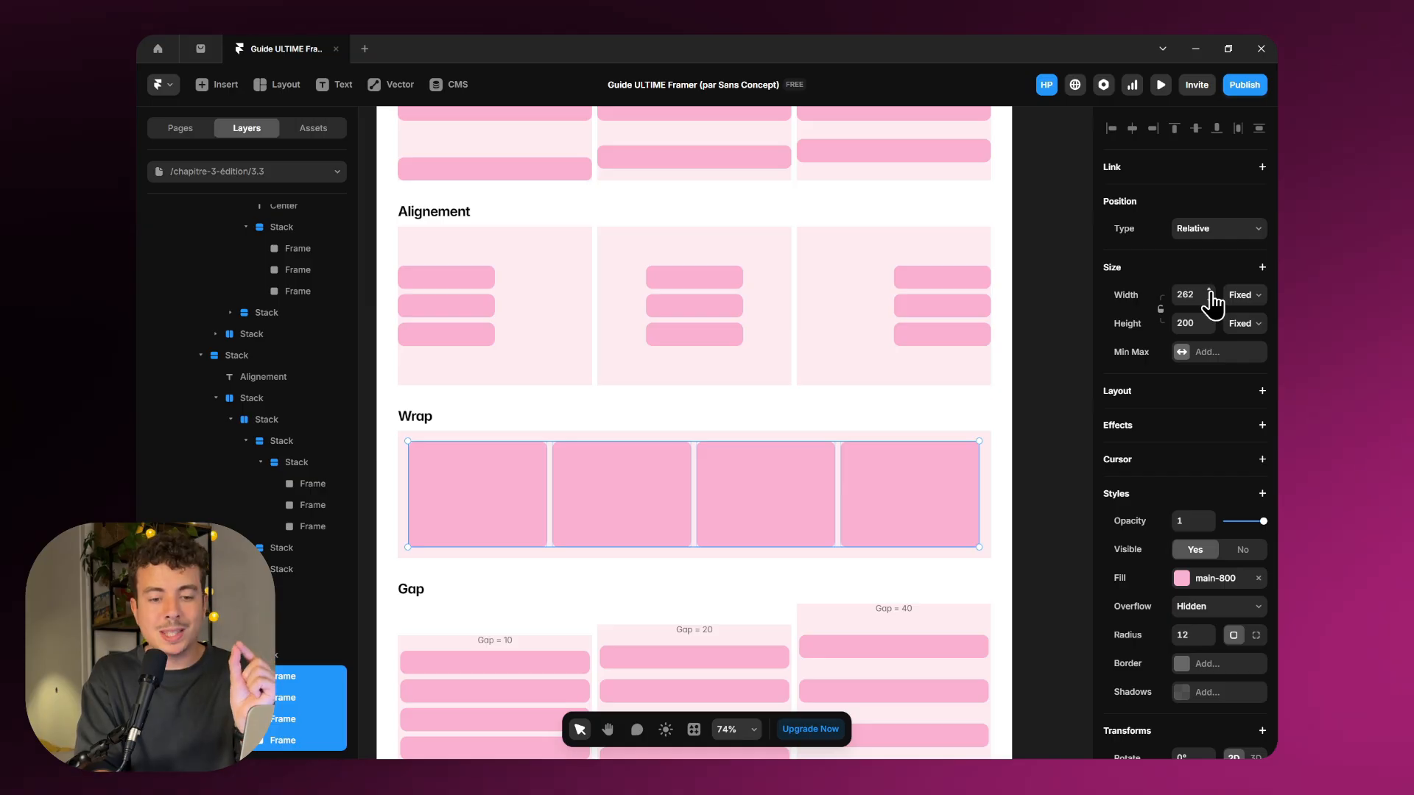
{"action": "left_click", "coordinate": [1209, 292]}
{"action": "left_click", "coordinate": [1209, 292]}
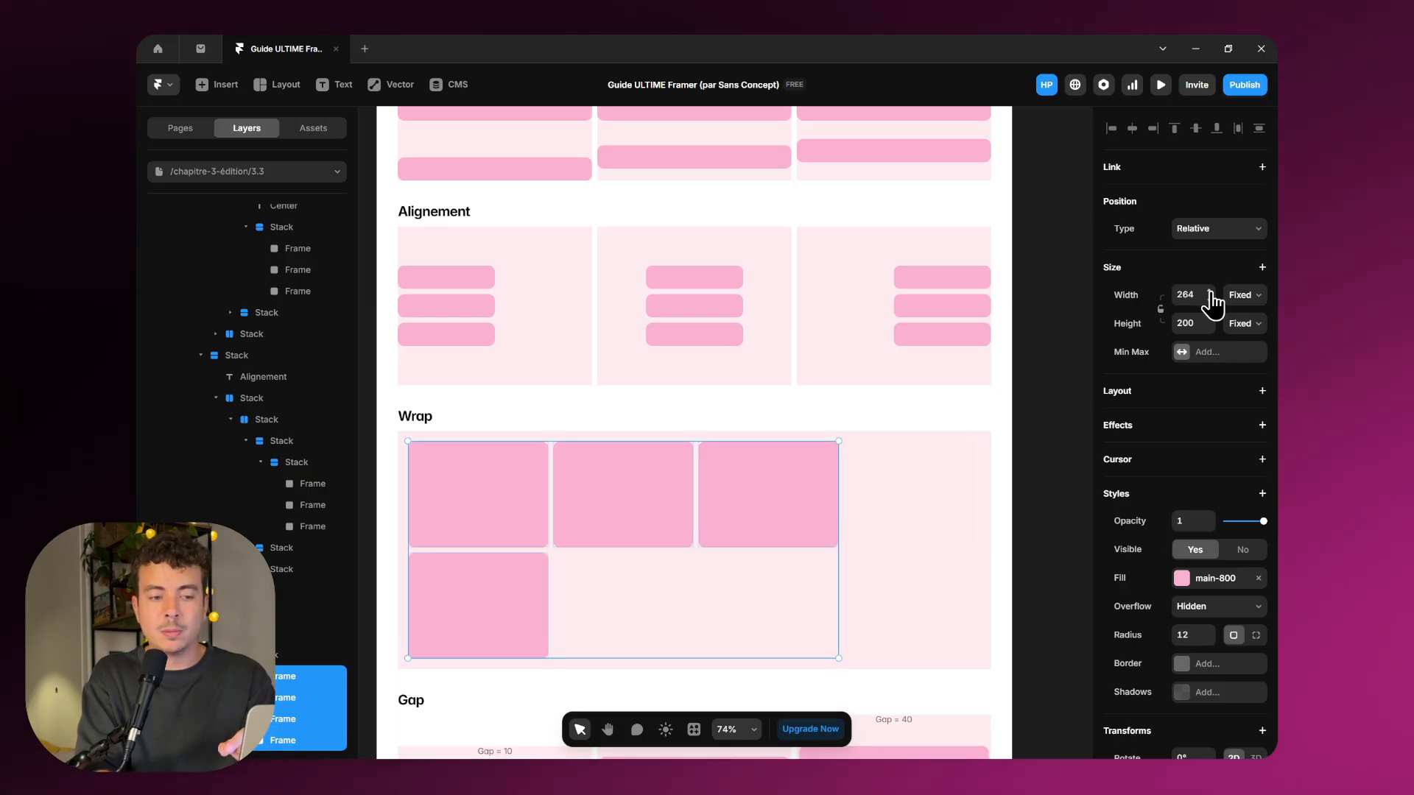
{"action": "left_click", "coordinate": [1040, 455]}
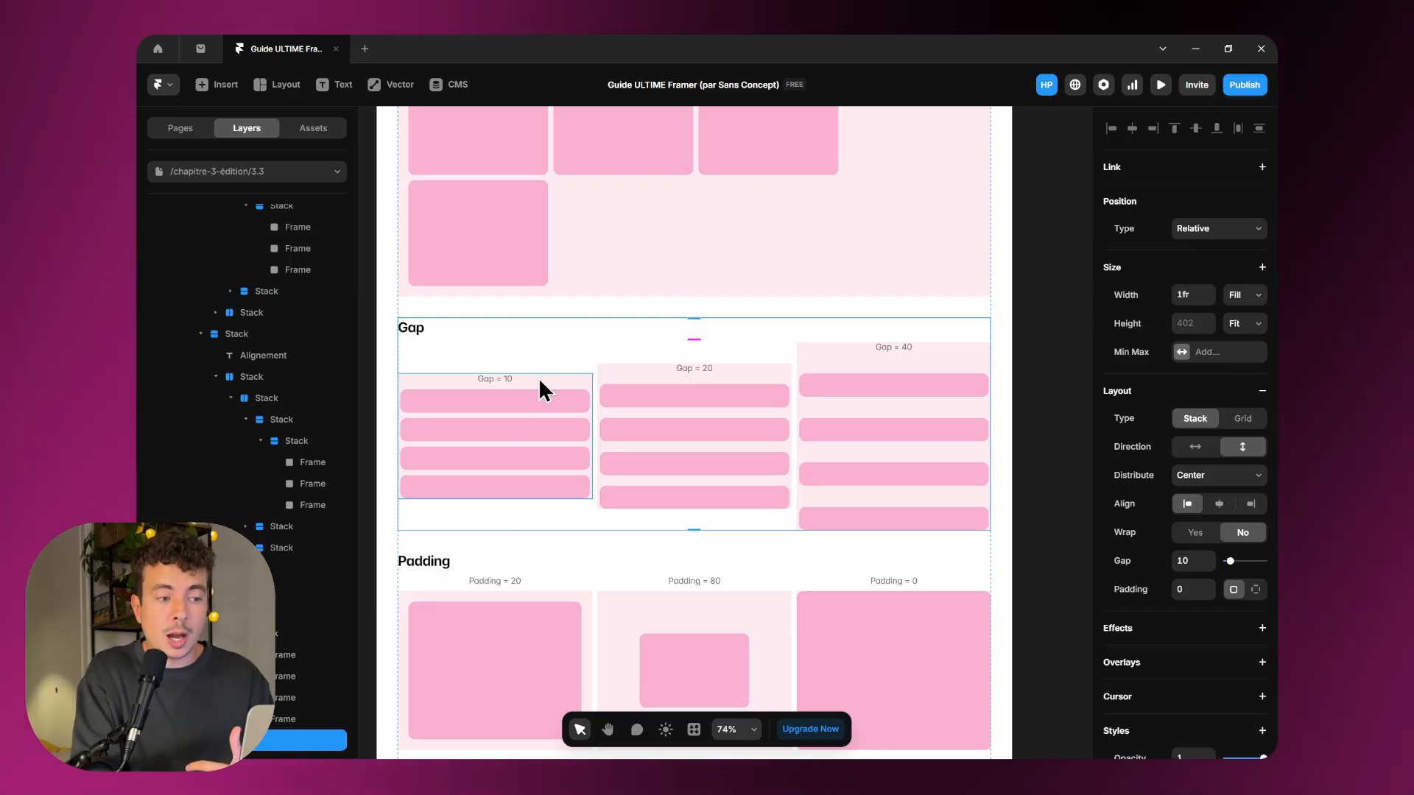
Step: Inspect the gap settings of the three Gap examples and try adjusting the gap of the Gap = 20 stack
{"action": "left_click", "coordinate": [521, 463]}
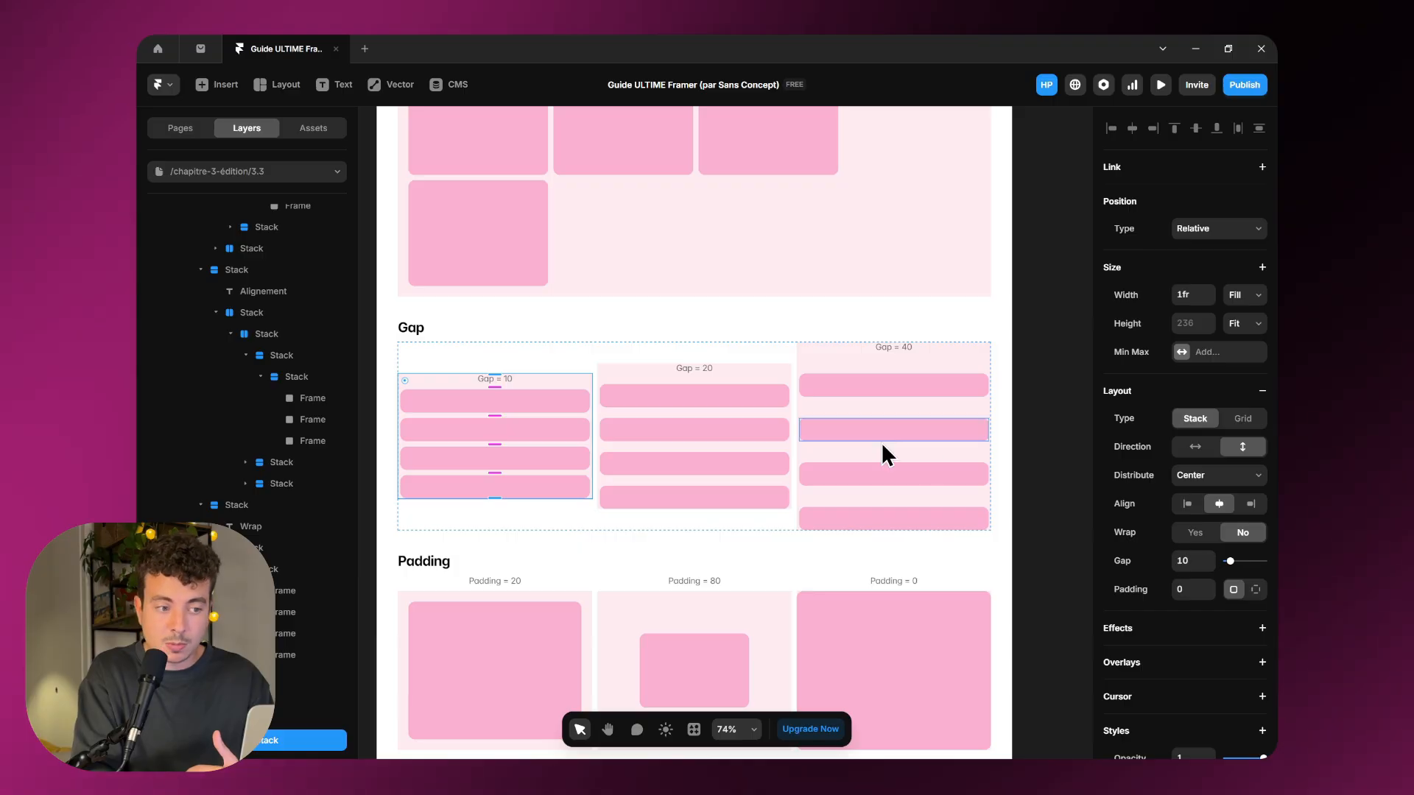
{"action": "left_click", "coordinate": [761, 373]}
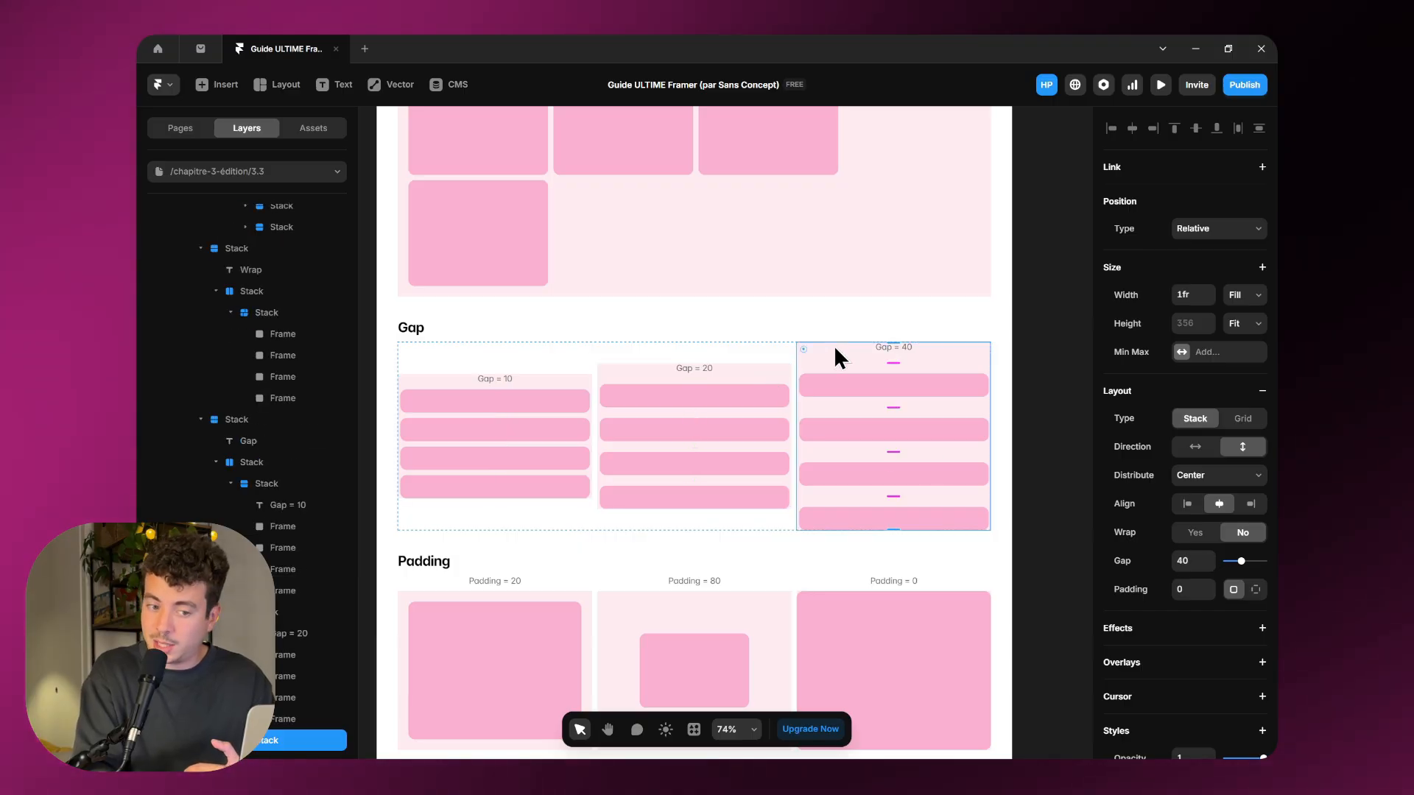
{"action": "left_click", "coordinate": [766, 363]}
{"action": "left_click", "coordinate": [764, 366]}
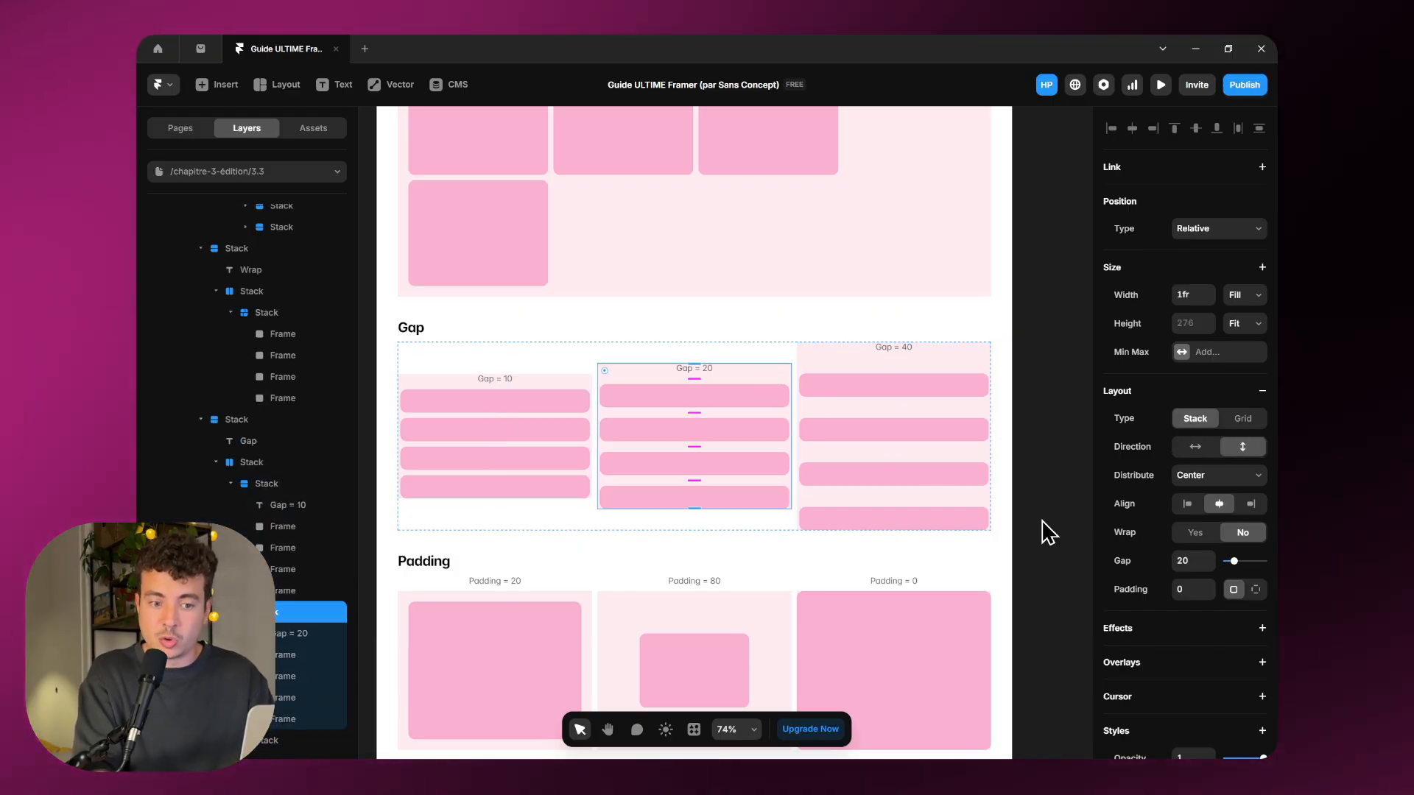
{"action": "left_click_drag", "start_coordinate": [1234, 562], "coordinate": [1237, 562]}
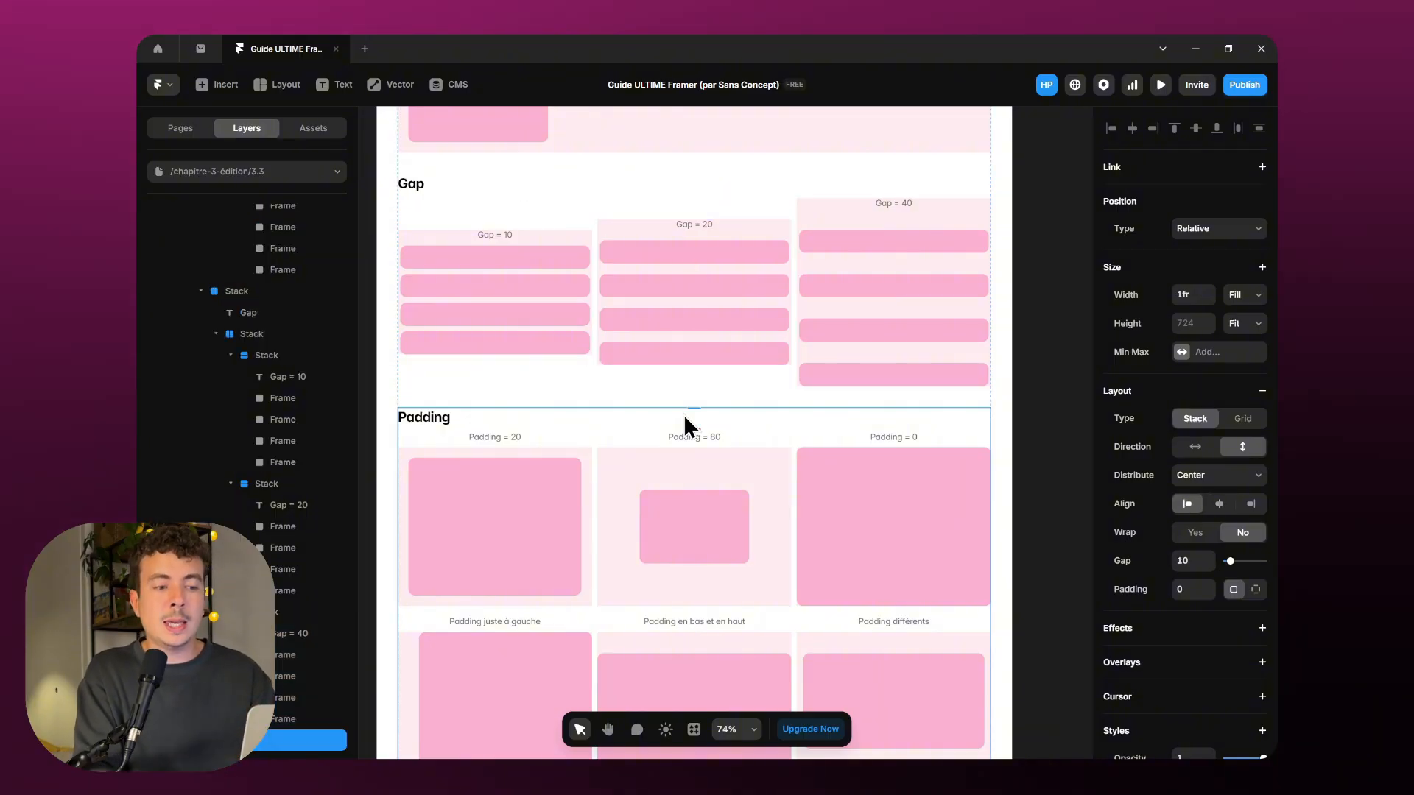
Step: Try duplicating the inner frame of the Padding = 80 example, and undo the duplication
{"action": "scroll", "coordinate": [685, 417], "scroll_direction": "down", "scroll_amount": 1}
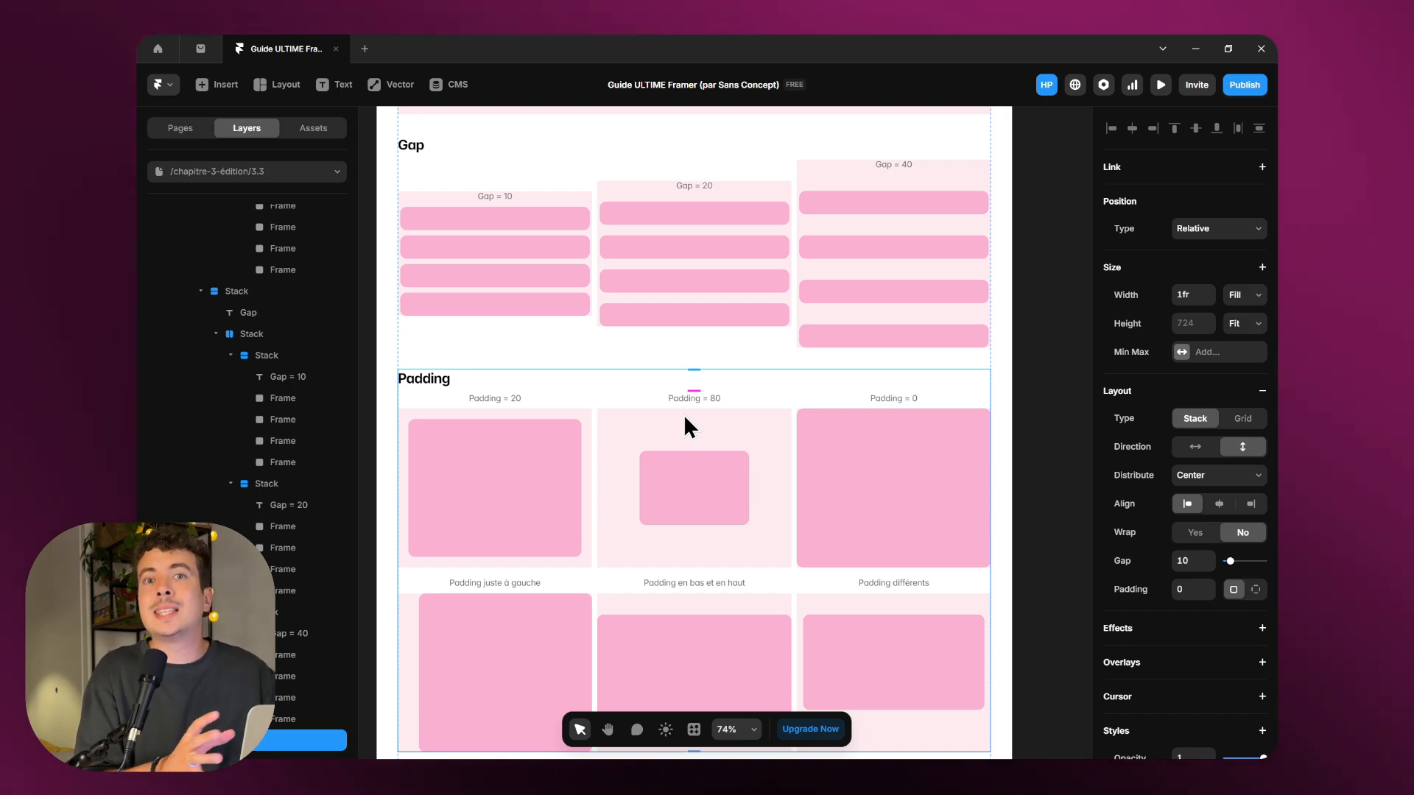
{"action": "scroll", "coordinate": [685, 416], "scroll_direction": "down", "scroll_amount": 2}
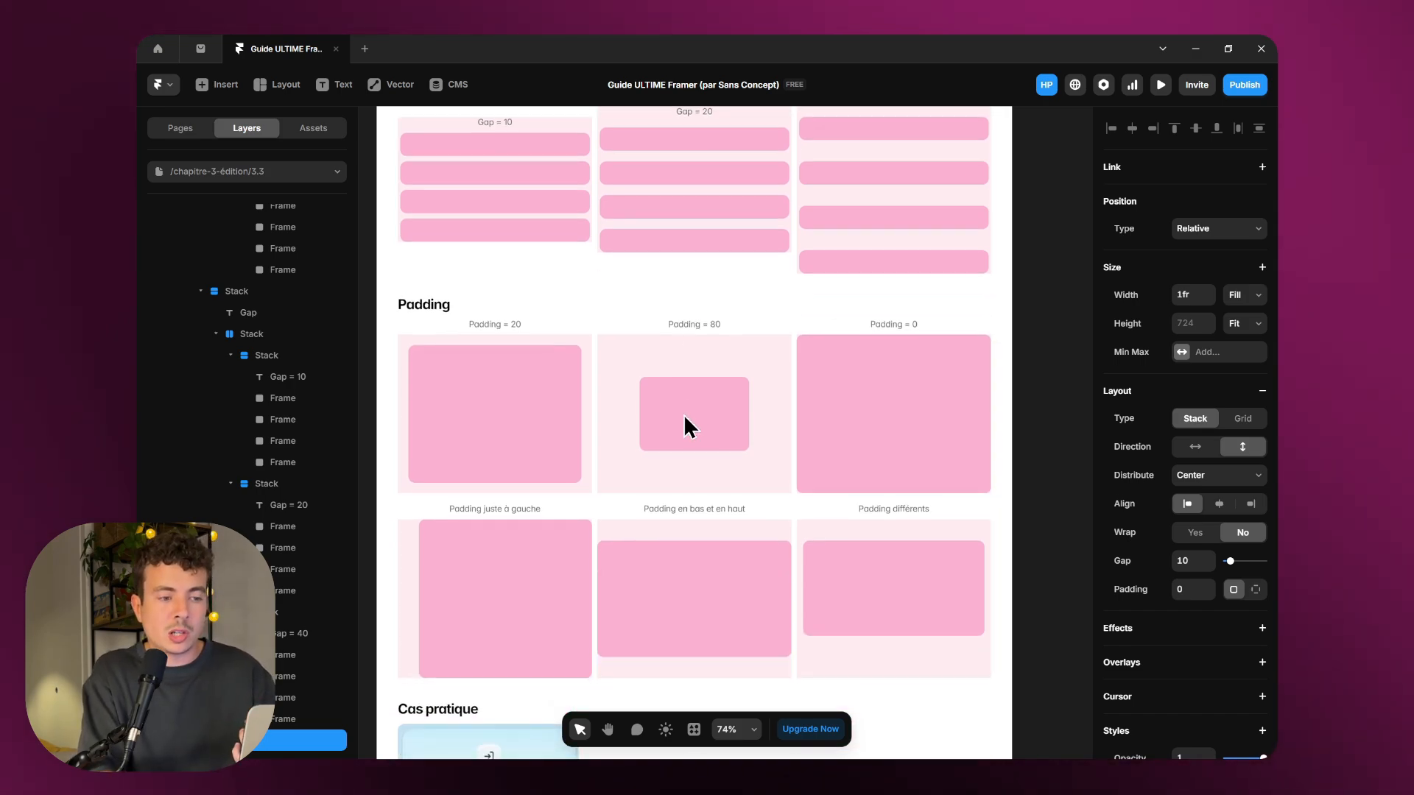
{"action": "left_click", "coordinate": [735, 425]}
{"action": "key", "text": "ctrl+d"}
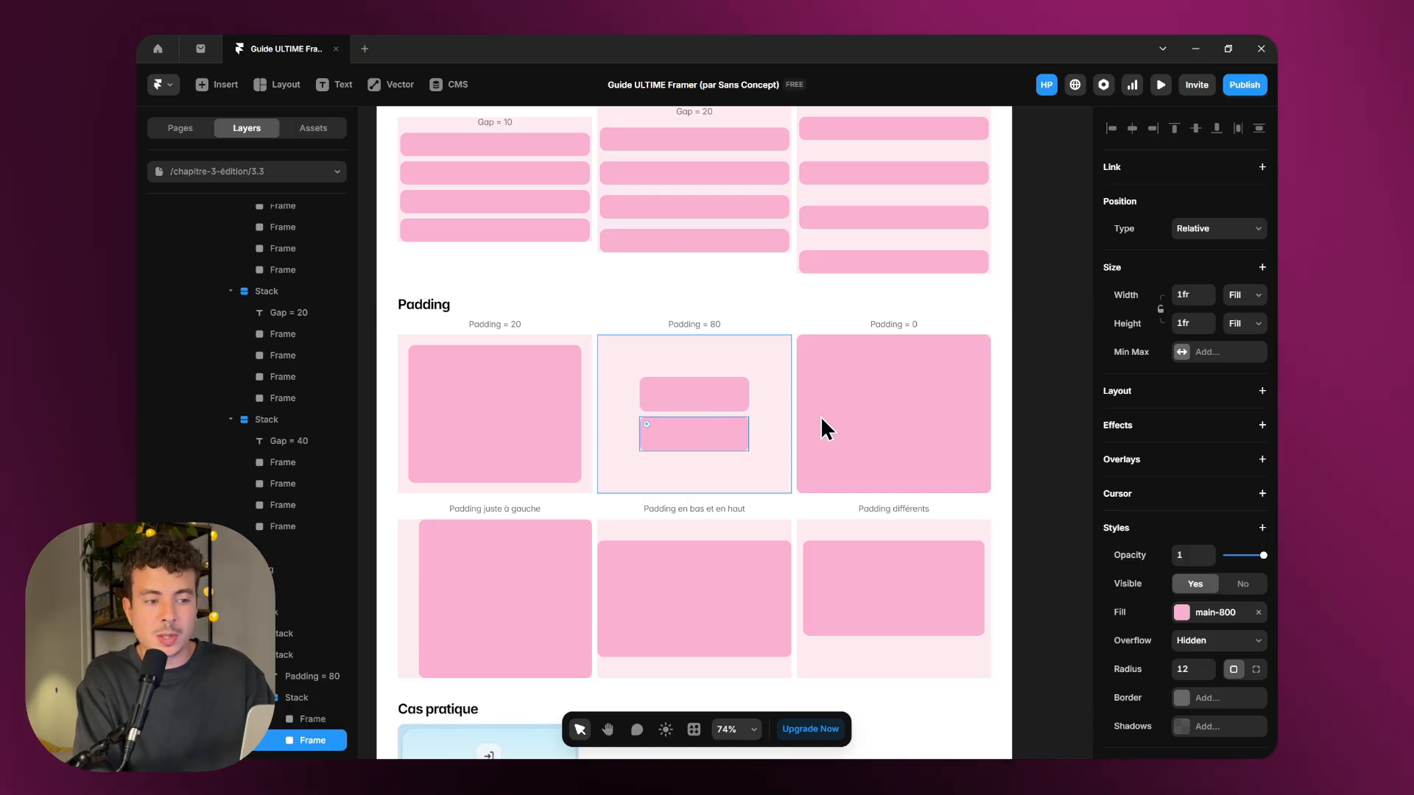
{"action": "left_click", "coordinate": [1049, 436]}
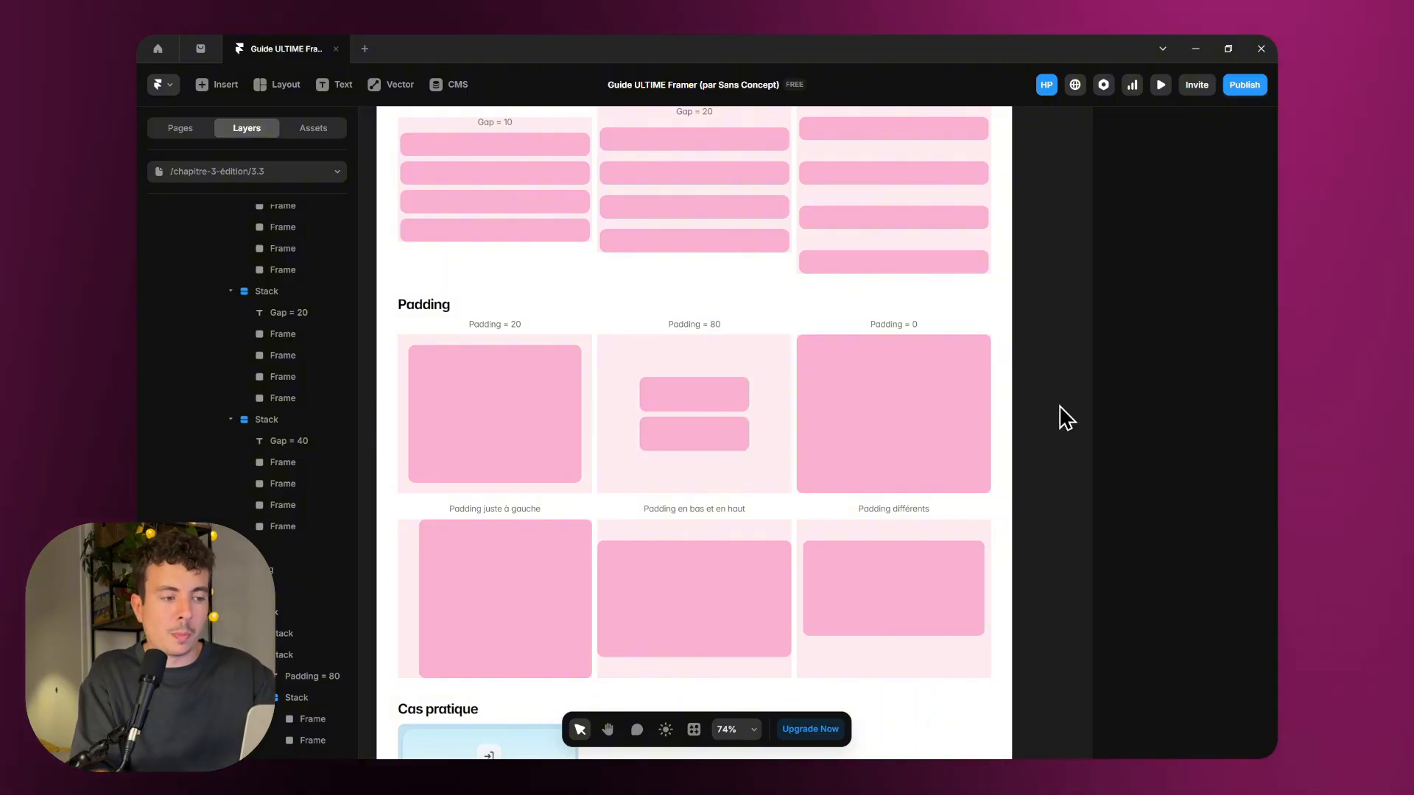
{"action": "key", "text": "ctrl+z"}
Step: Inspect the inner frame sizing and the uniform padding settings of the Padding = 0, Padding = 20 and Padding = 80 examples
{"action": "left_click", "coordinate": [930, 327]}
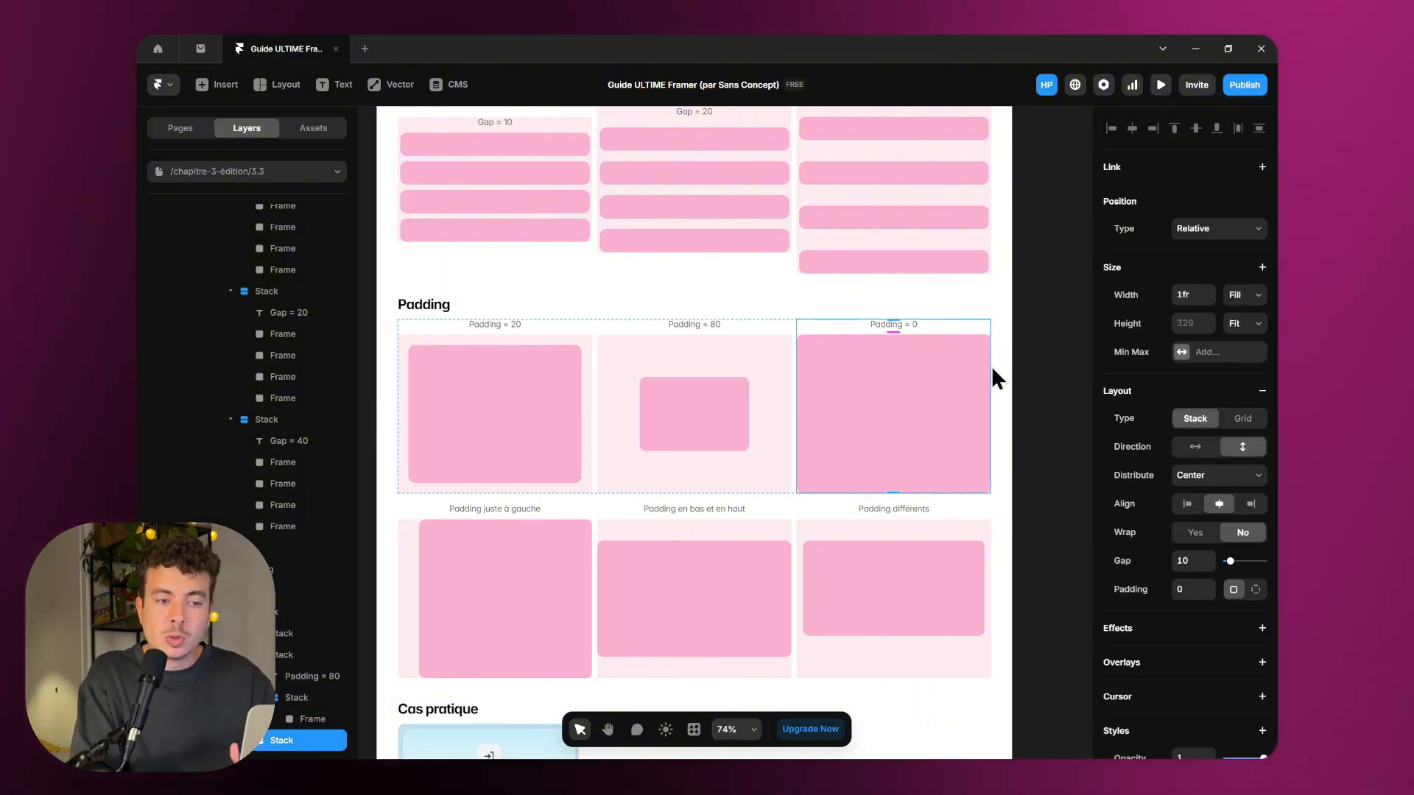
{"action": "left_click", "coordinate": [877, 383]}
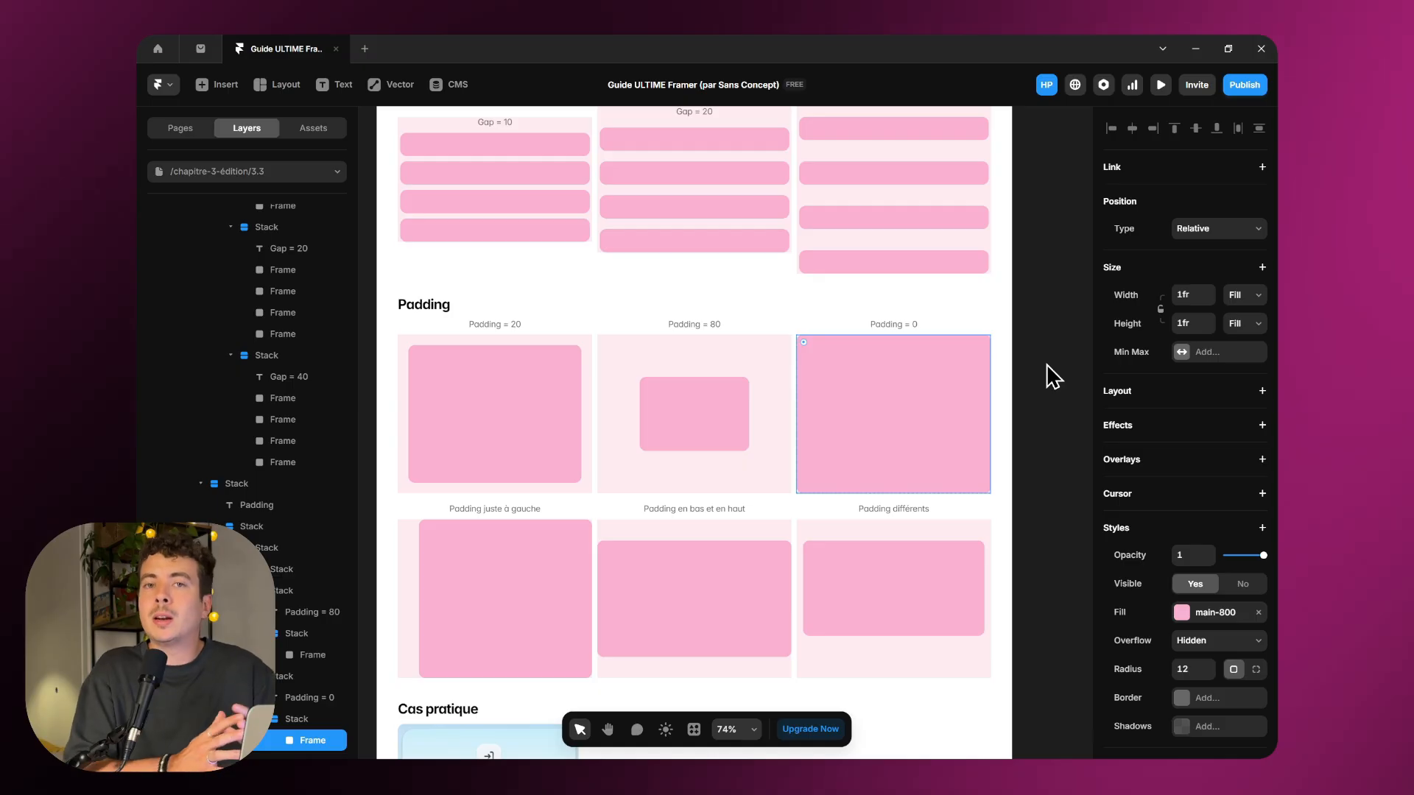
{"action": "left_click", "coordinate": [507, 362]}
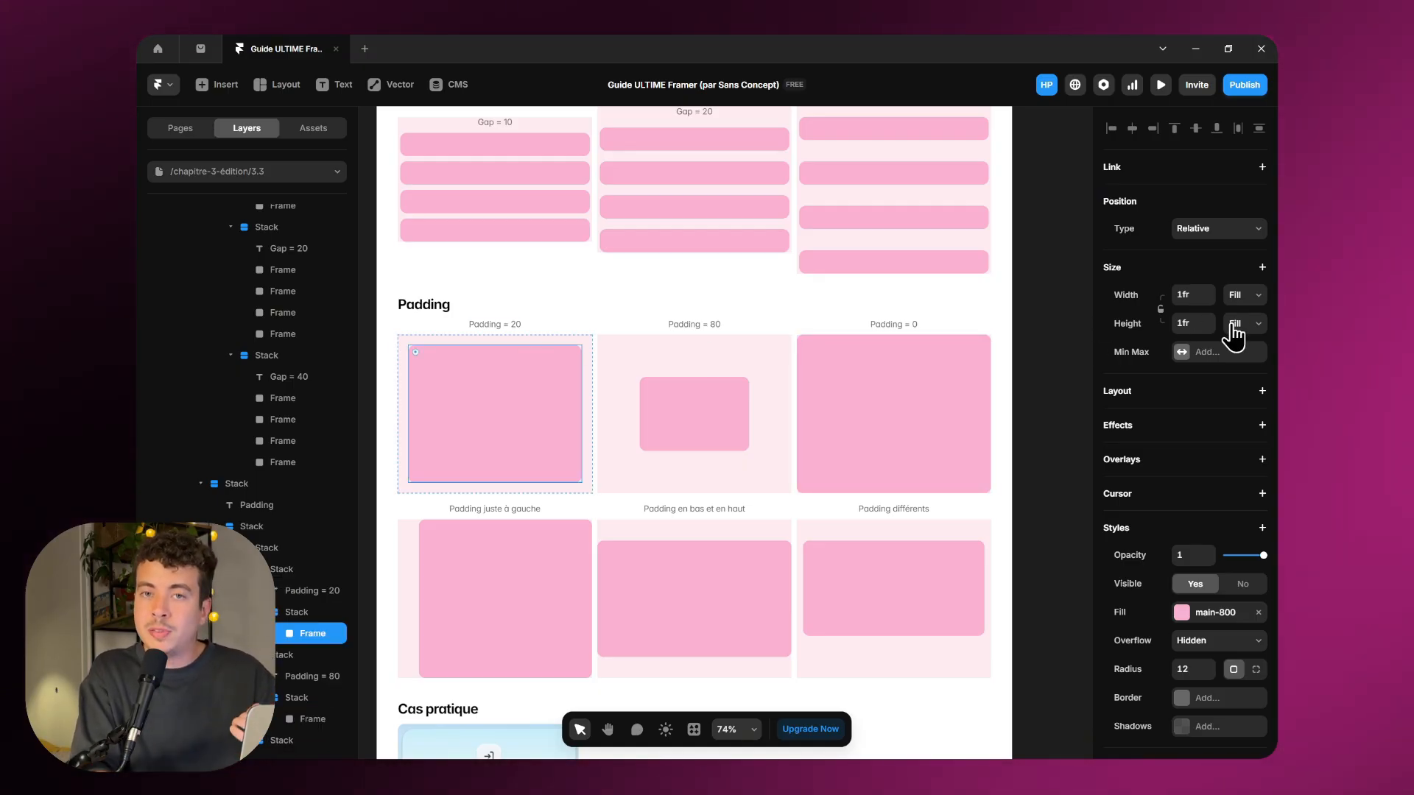
{"action": "left_click", "coordinate": [476, 338]}
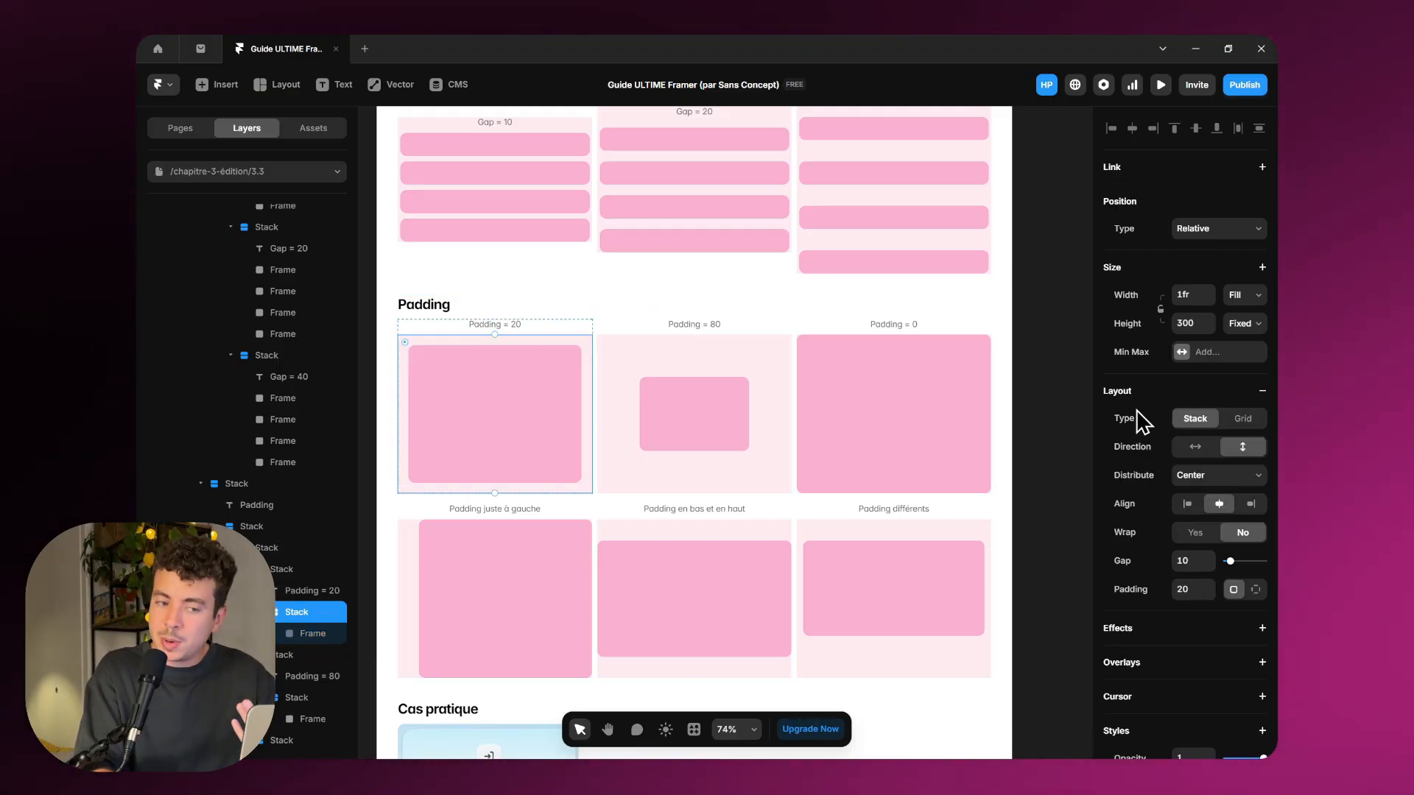
{"action": "left_click", "coordinate": [1049, 400]}
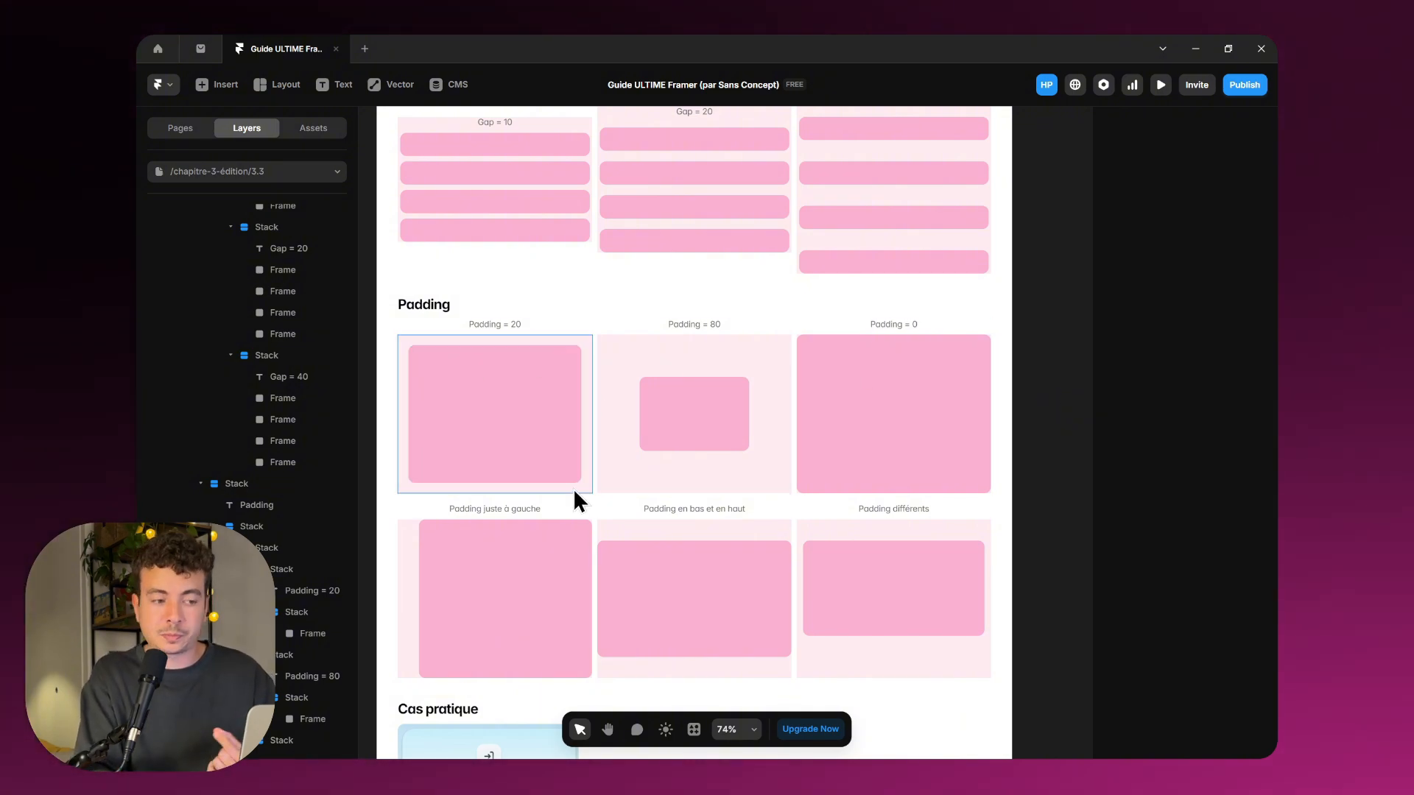
{"action": "left_click", "coordinate": [673, 351]}
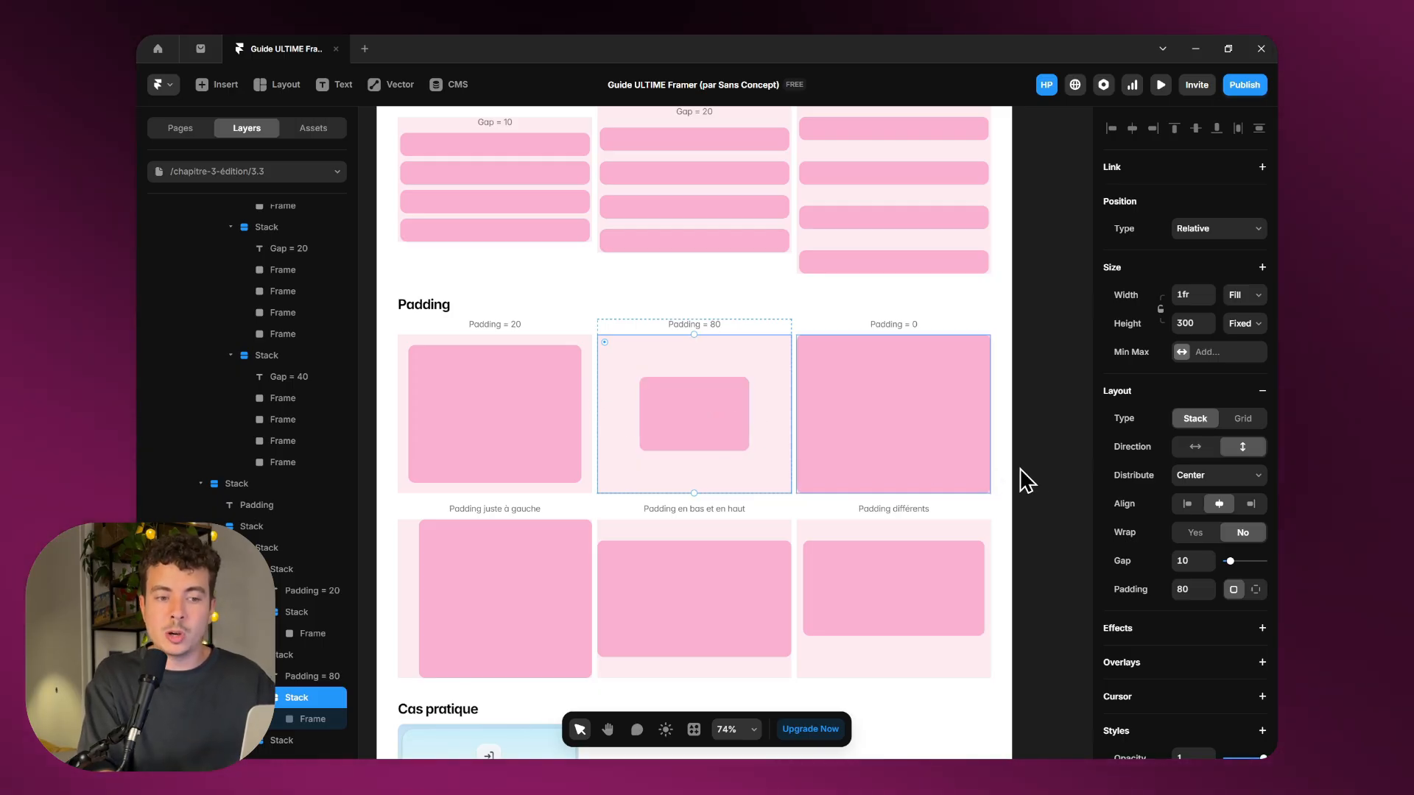
{"action": "left_click", "coordinate": [1062, 476]}
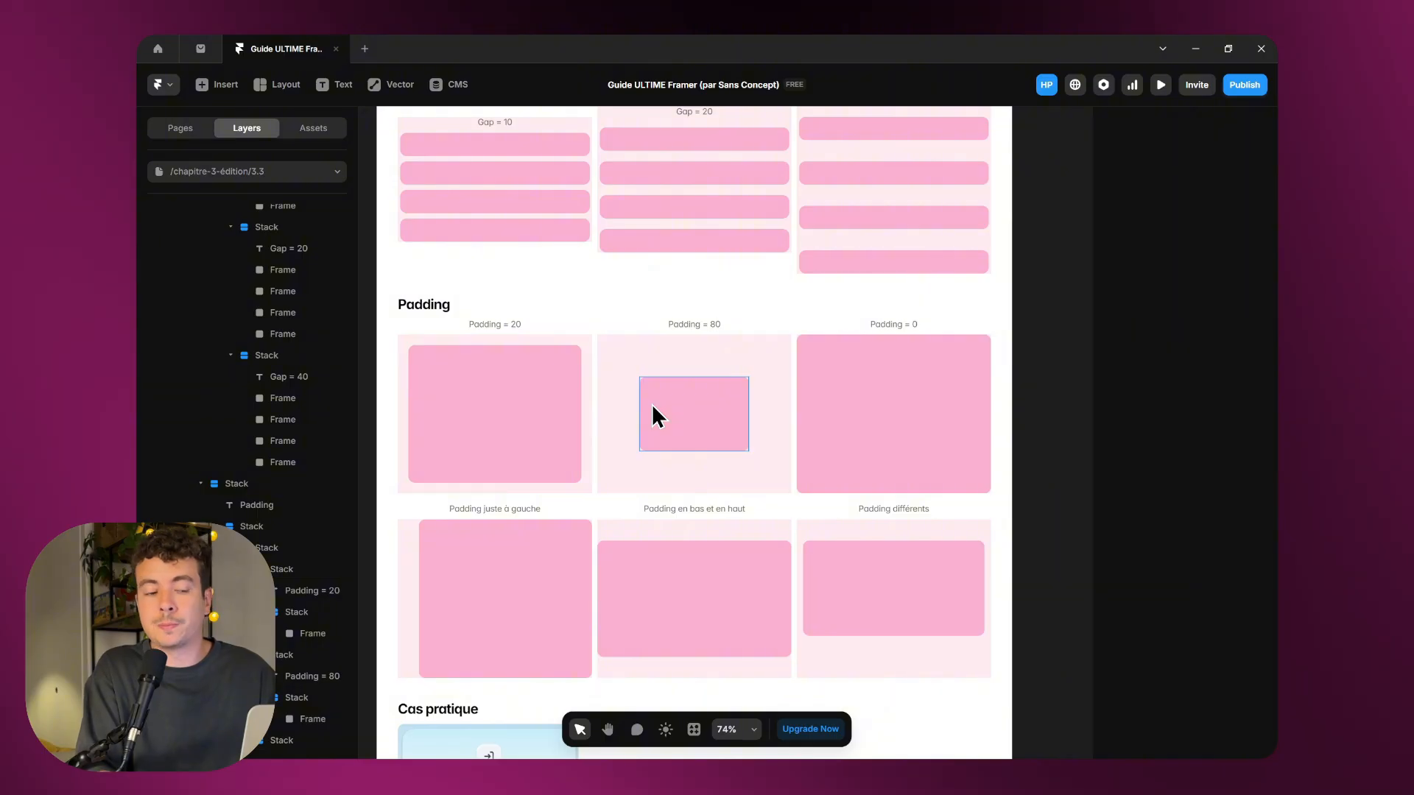
{"action": "scroll", "coordinate": [657, 416], "scroll_direction": "down", "scroll_amount": 1}
{"action": "left_click", "coordinate": [623, 319]}
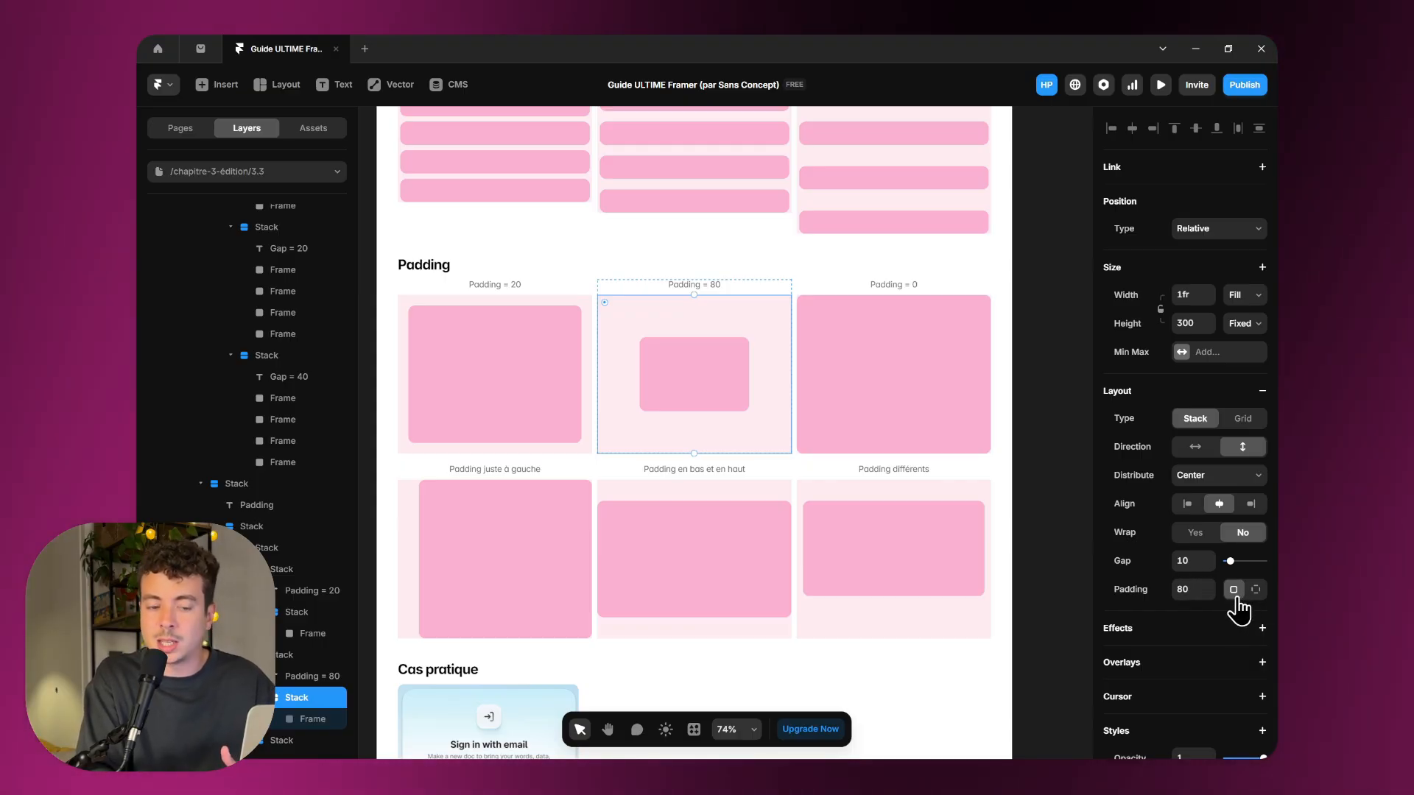
Step: Inspect the per-side padding values of the stacks under Padding juste à gauche, Padding en bas et en haut and Padding différents
{"action": "left_click", "coordinate": [409, 541]}
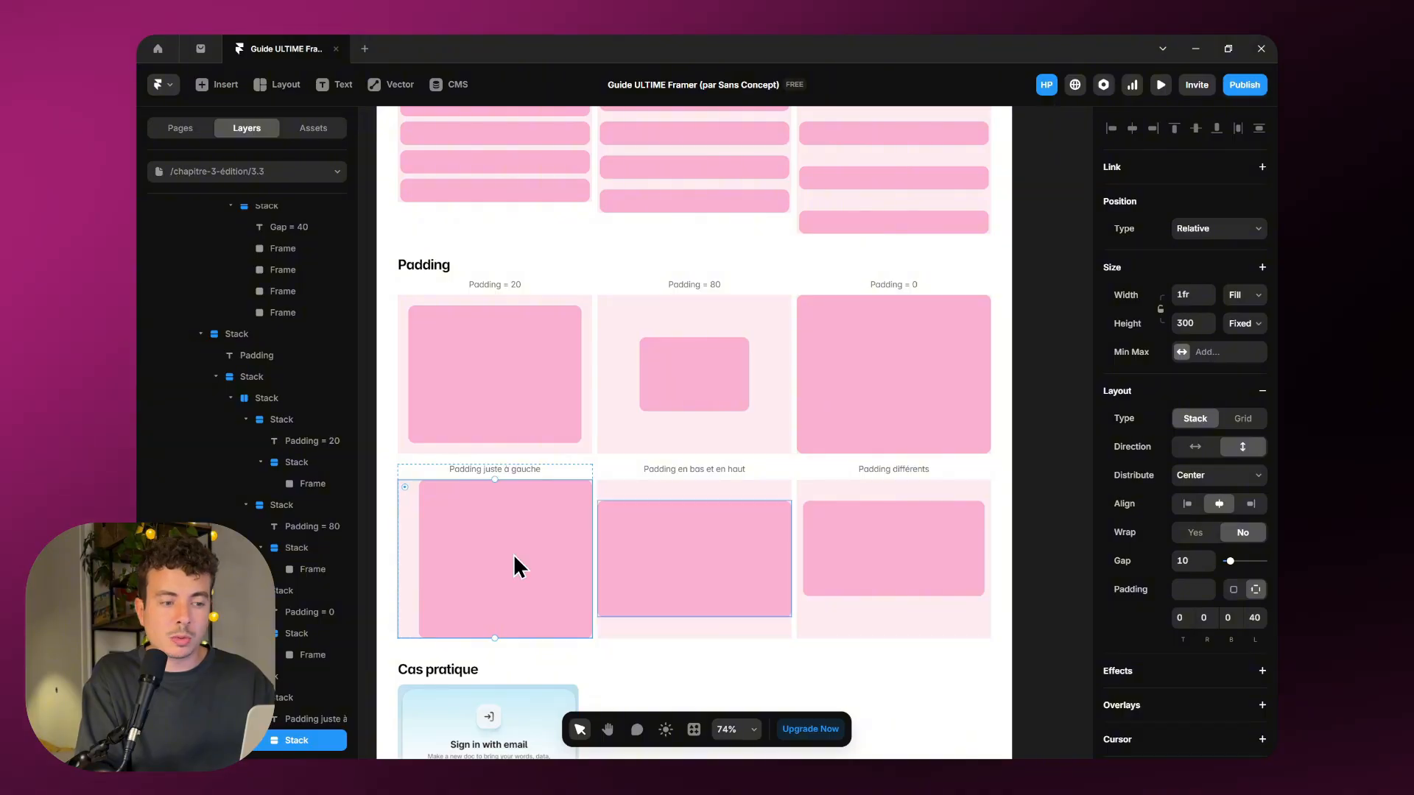
{"action": "left_click", "coordinate": [387, 548]}
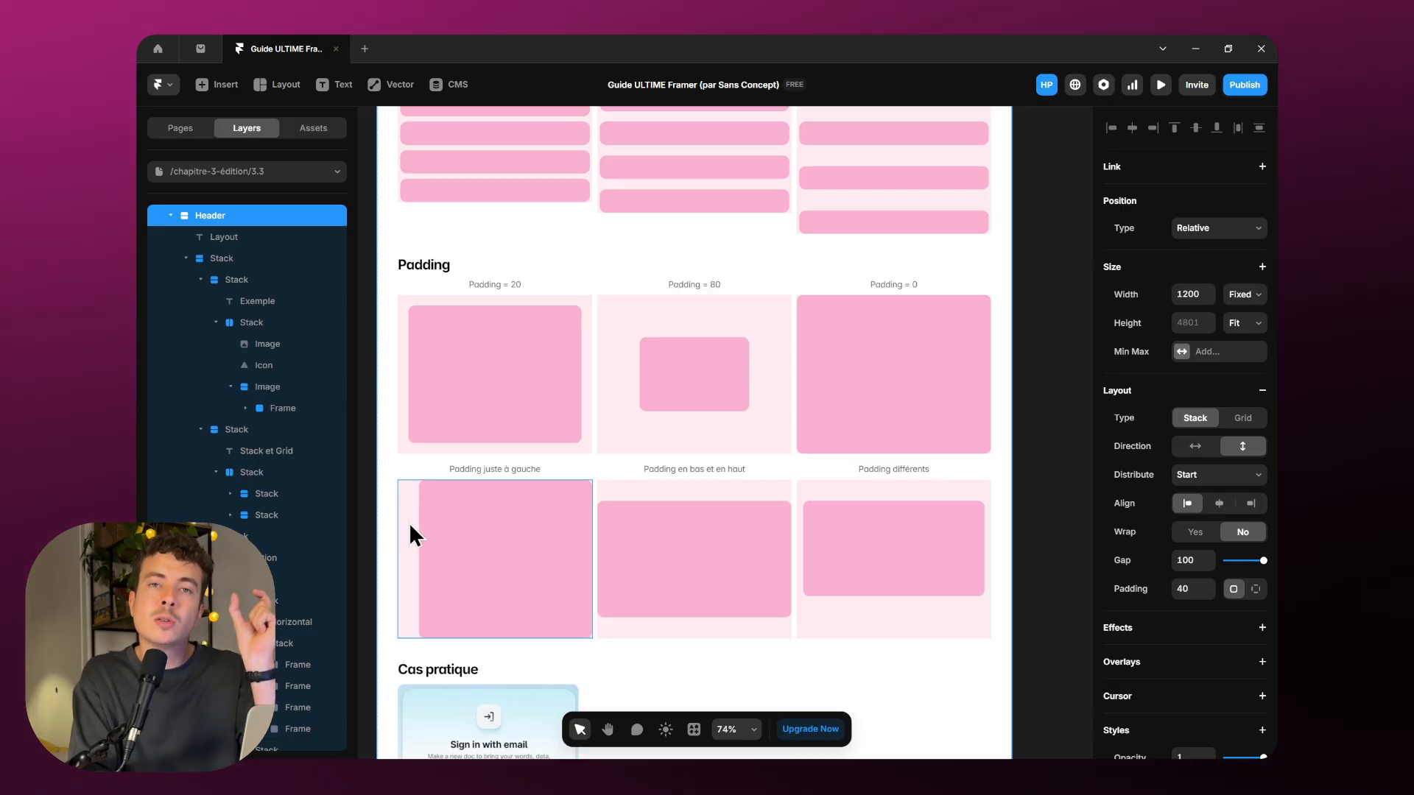
{"action": "left_click", "coordinate": [743, 507]}
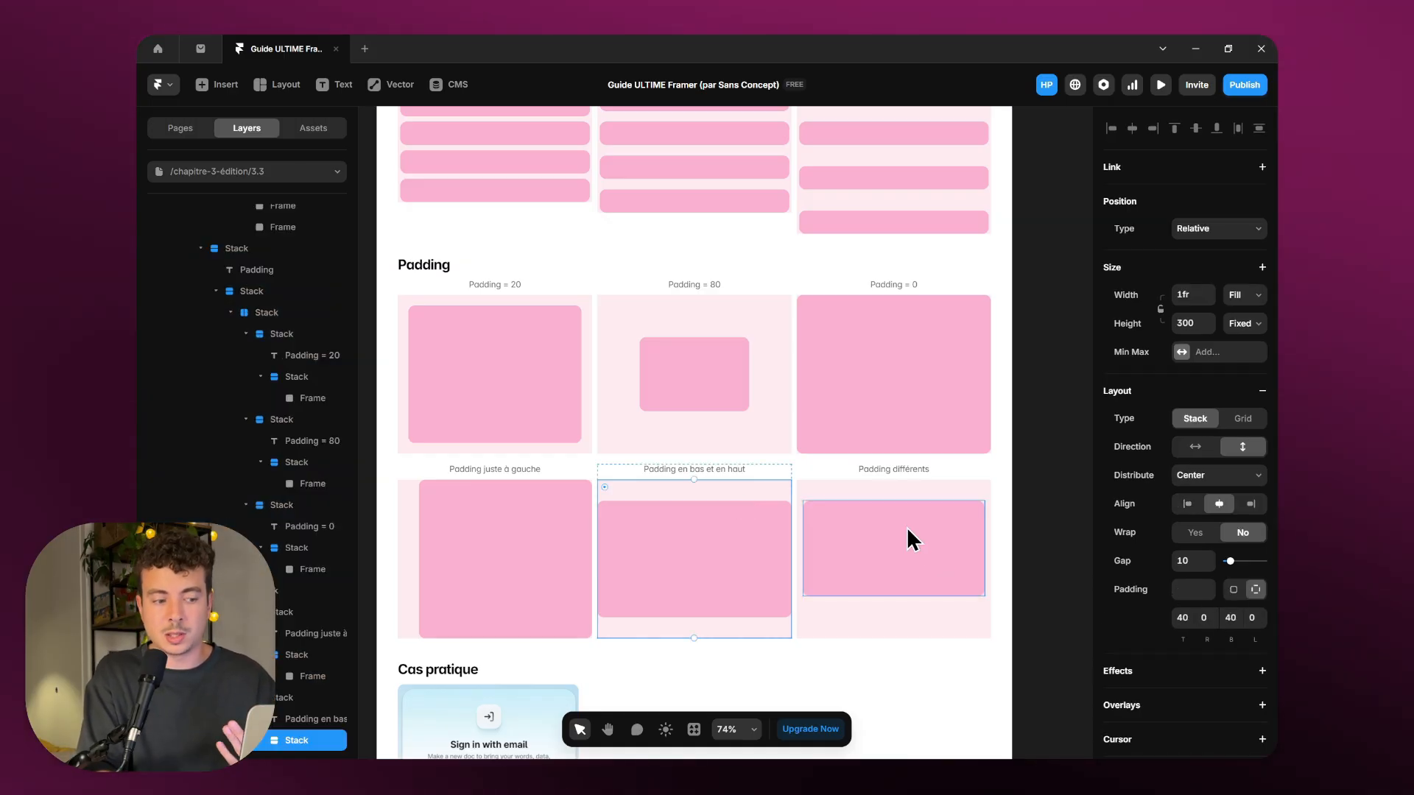
{"action": "left_click", "coordinate": [896, 476]}
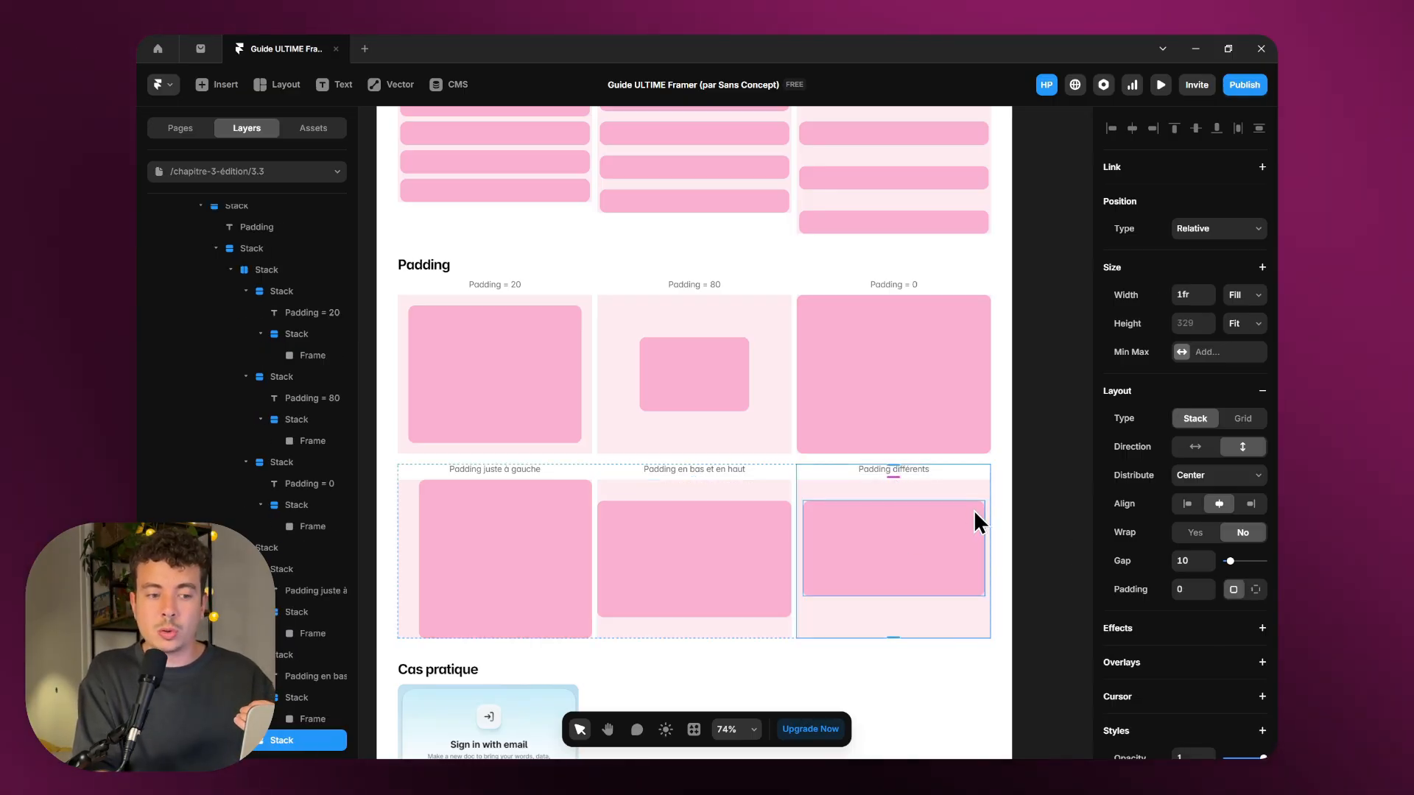
{"action": "left_click", "coordinate": [962, 489]}
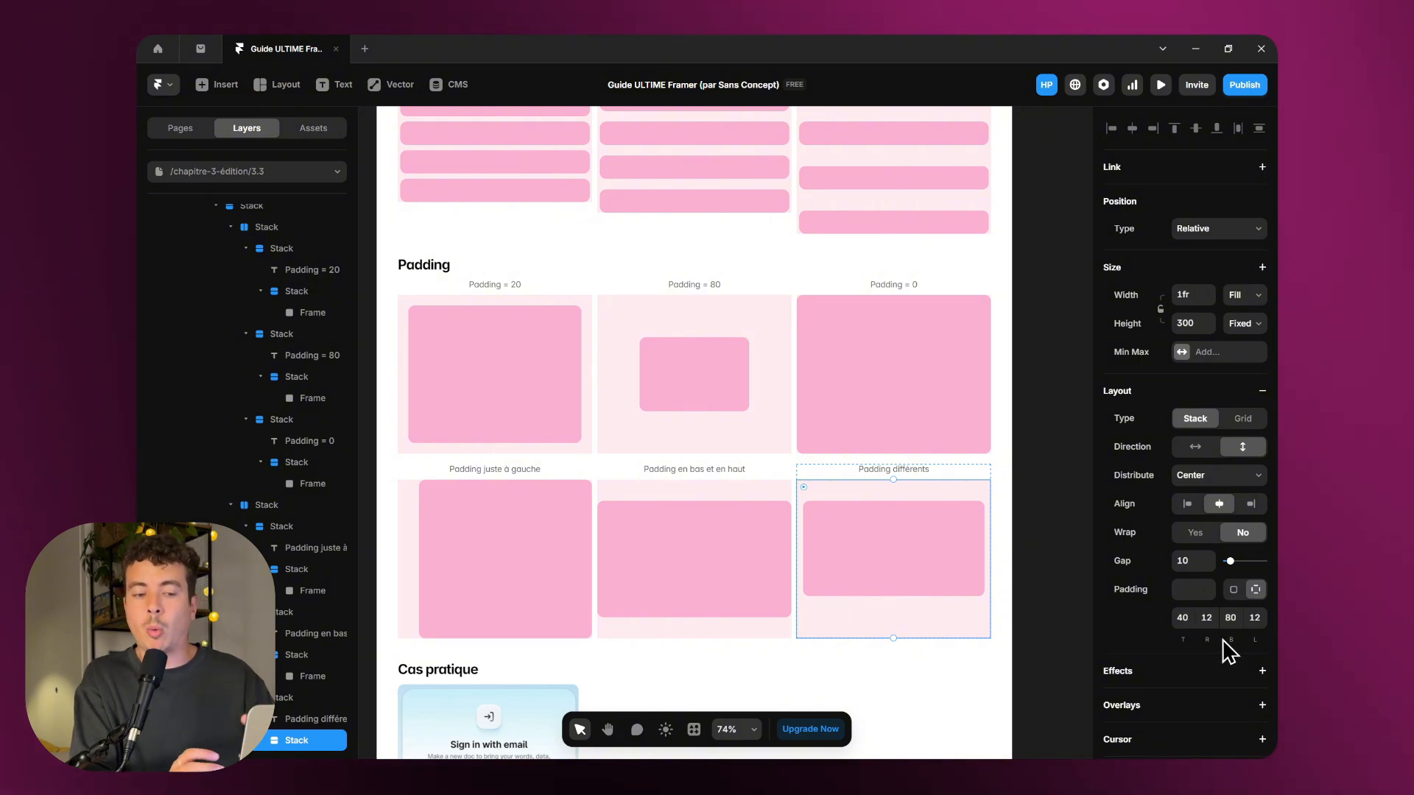
{"action": "left_click", "coordinate": [1025, 563]}
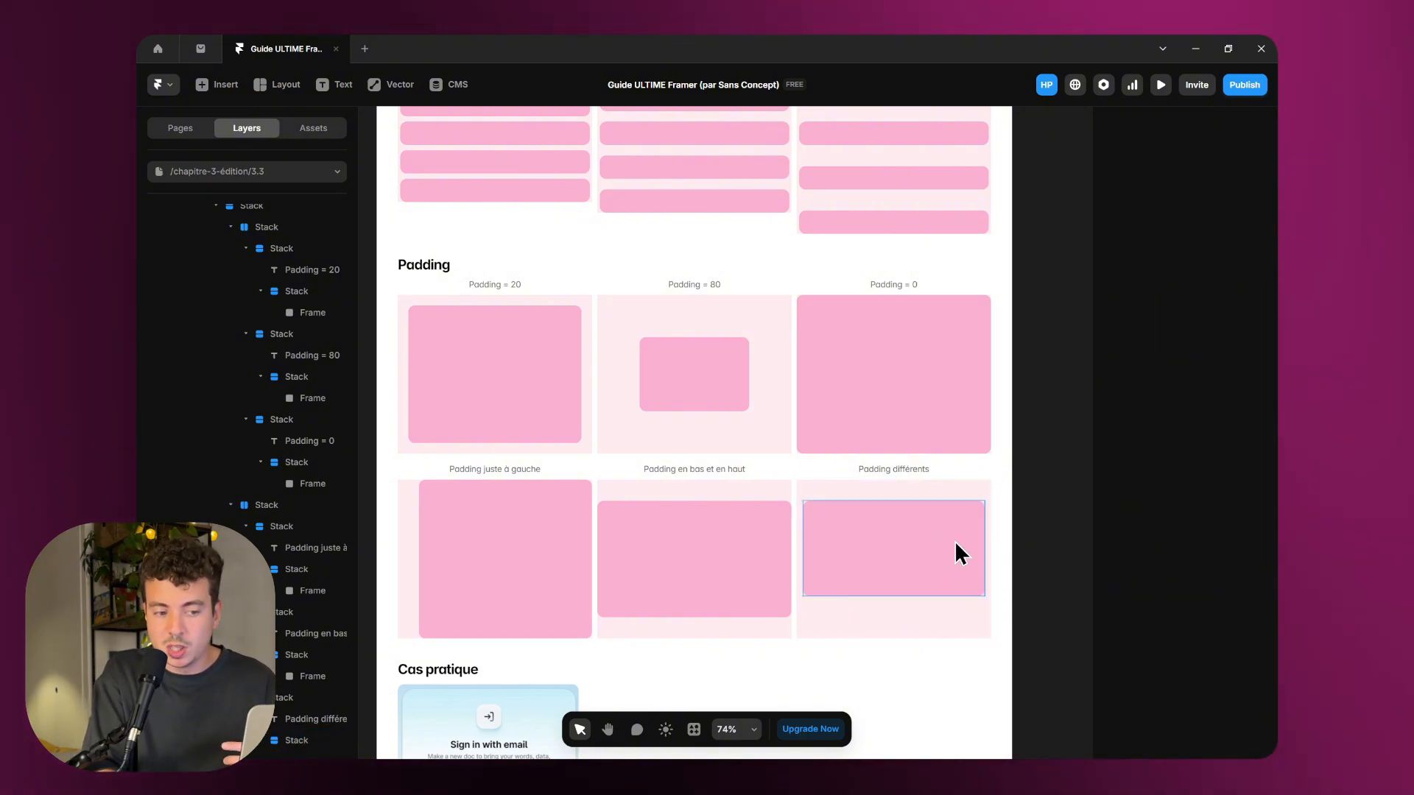
Step: Review the Direction and Distribution examples again
{"action": "scroll", "coordinate": [1040, 569], "scroll_direction": "down", "scroll_amount": 2}
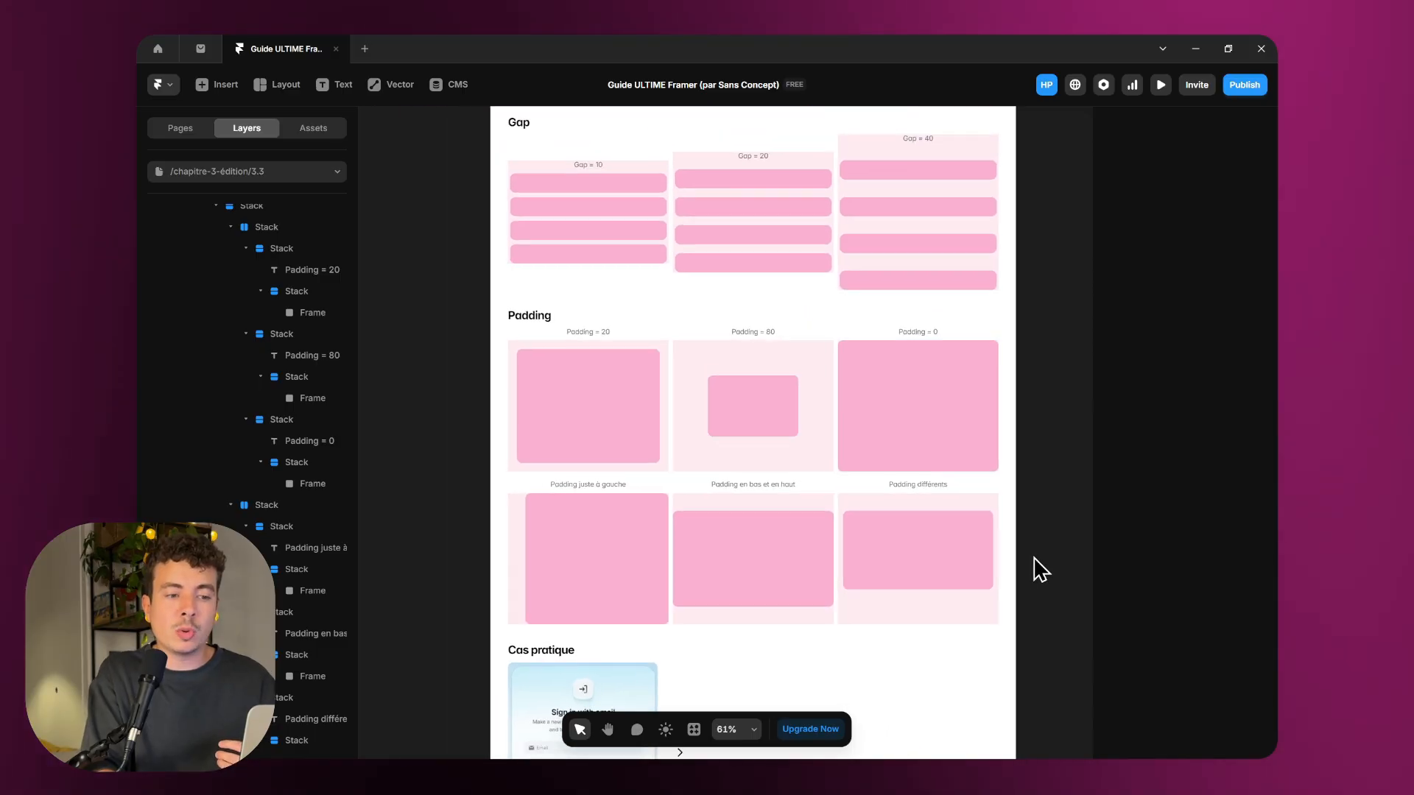
{"action": "scroll", "coordinate": [1040, 569], "scroll_direction": "up", "scroll_amount": 10}
{"action": "scroll", "coordinate": [1041, 570], "scroll_direction": "up", "scroll_amount": 7}
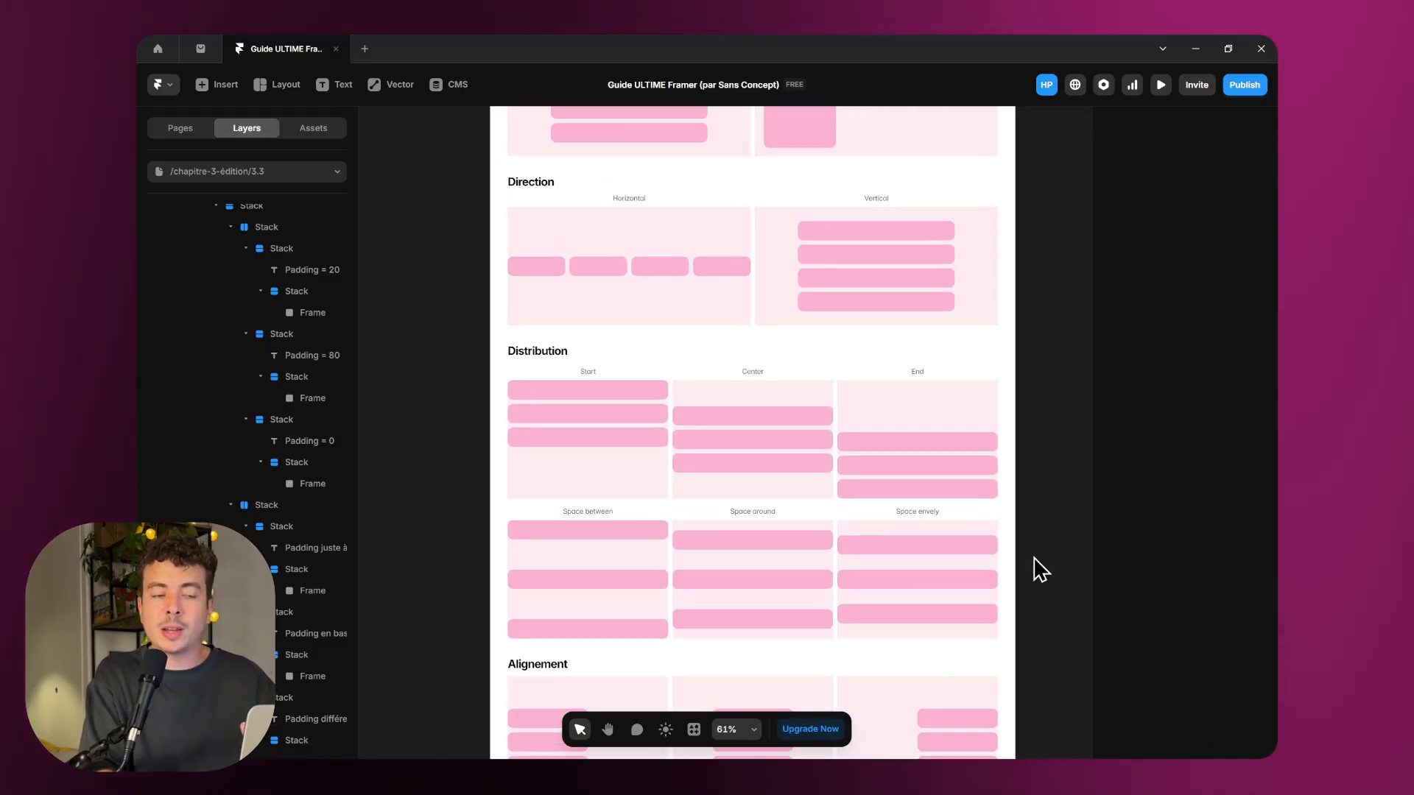
Step: Build the card frame inside the empty Cas pratique container: 330 wide, height set to Fill, radius 20 and a light blue fill
{"action": "scroll", "coordinate": [1041, 569], "scroll_direction": "up", "scroll_amount": 2}
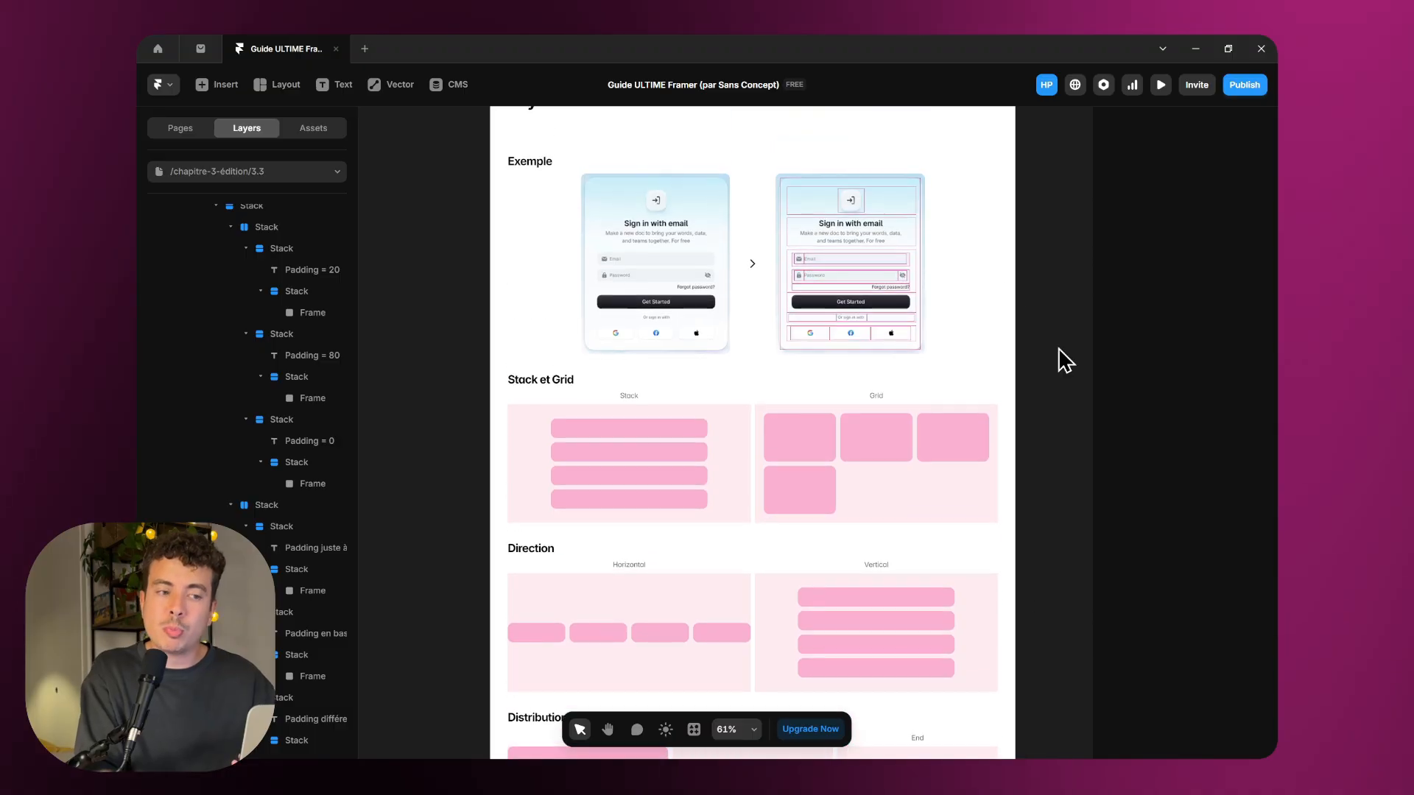
{"action": "scroll", "coordinate": [873, 511], "scroll_direction": "down", "scroll_amount": 20}
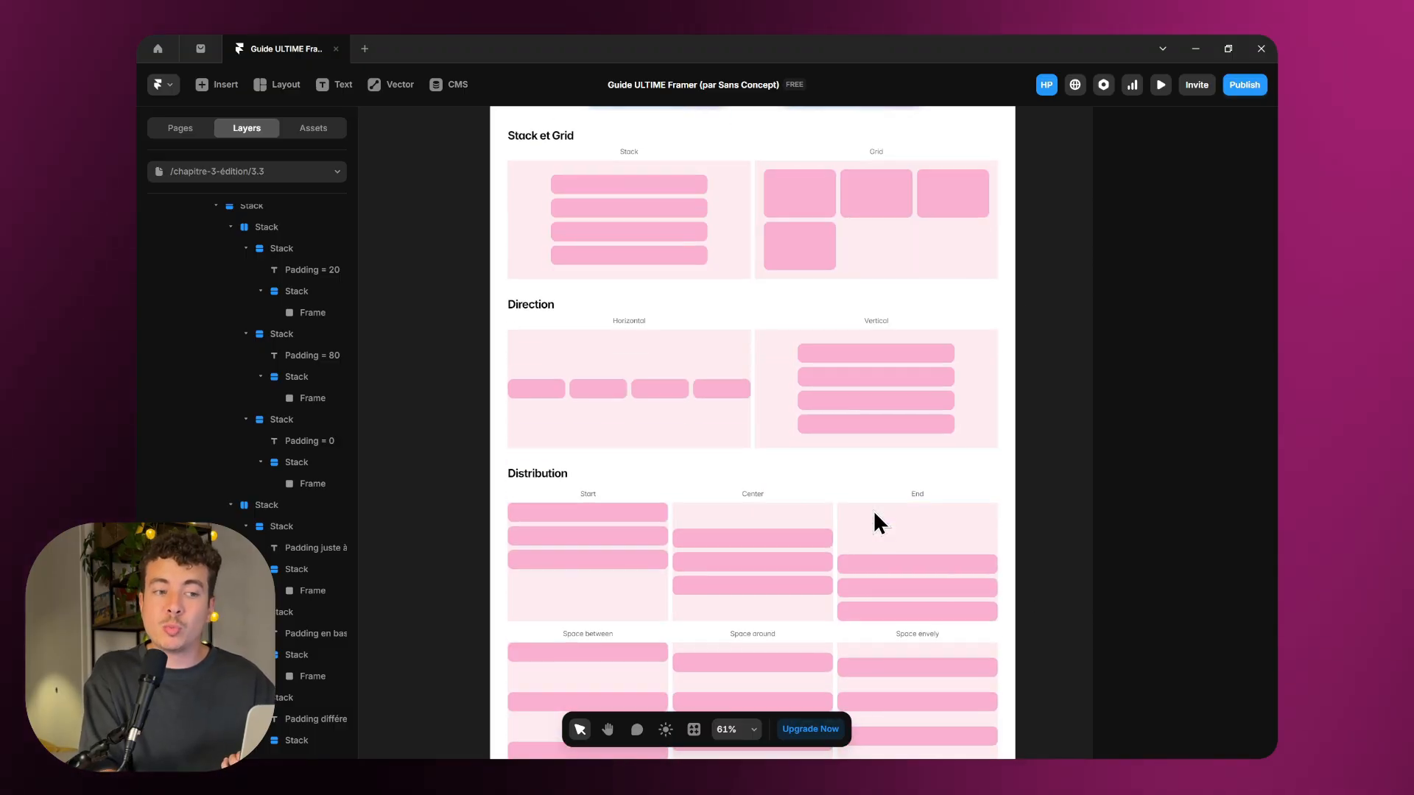
{"action": "scroll", "coordinate": [873, 512], "scroll_direction": "down", "scroll_amount": 5}
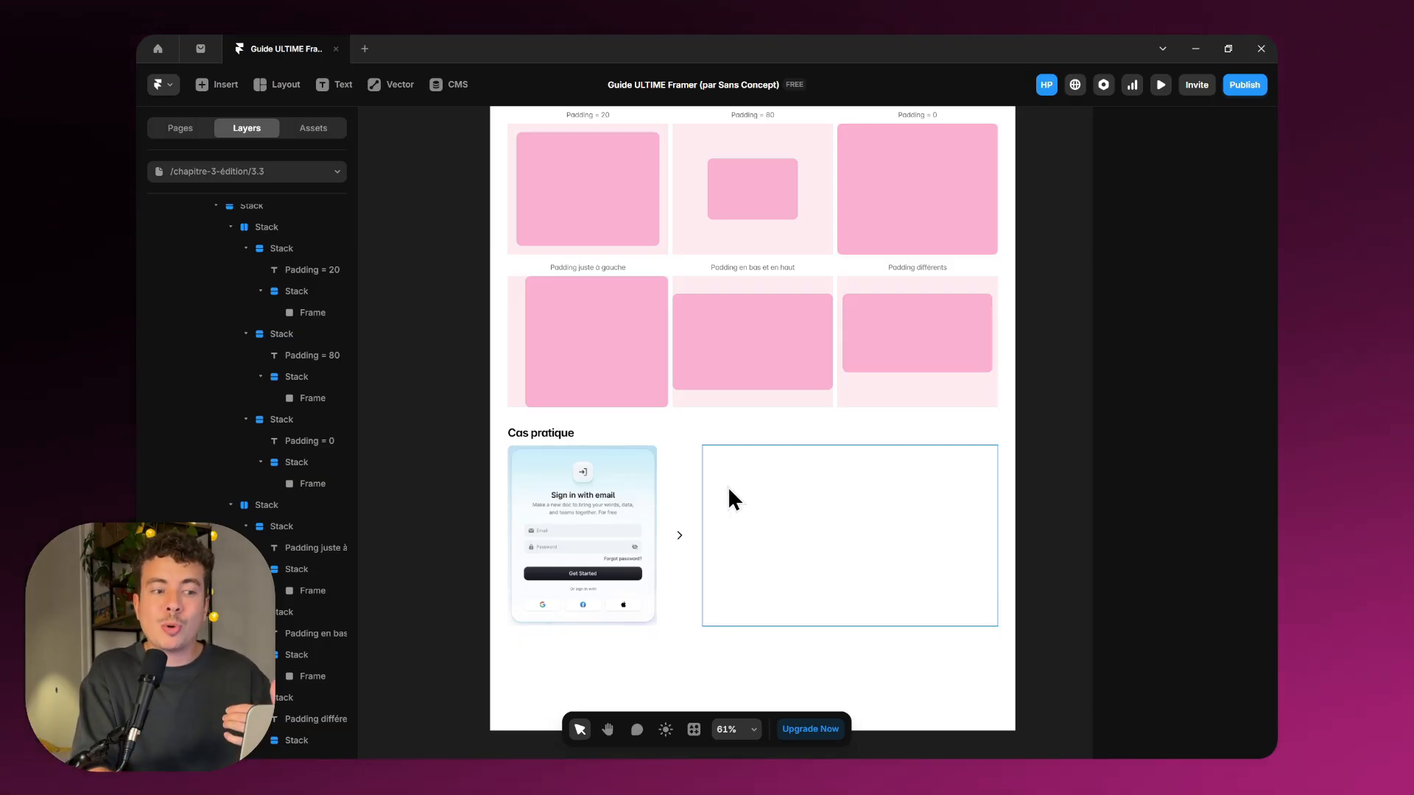
{"action": "scroll", "coordinate": [604, 470], "scroll_direction": "up", "scroll_amount": 5}
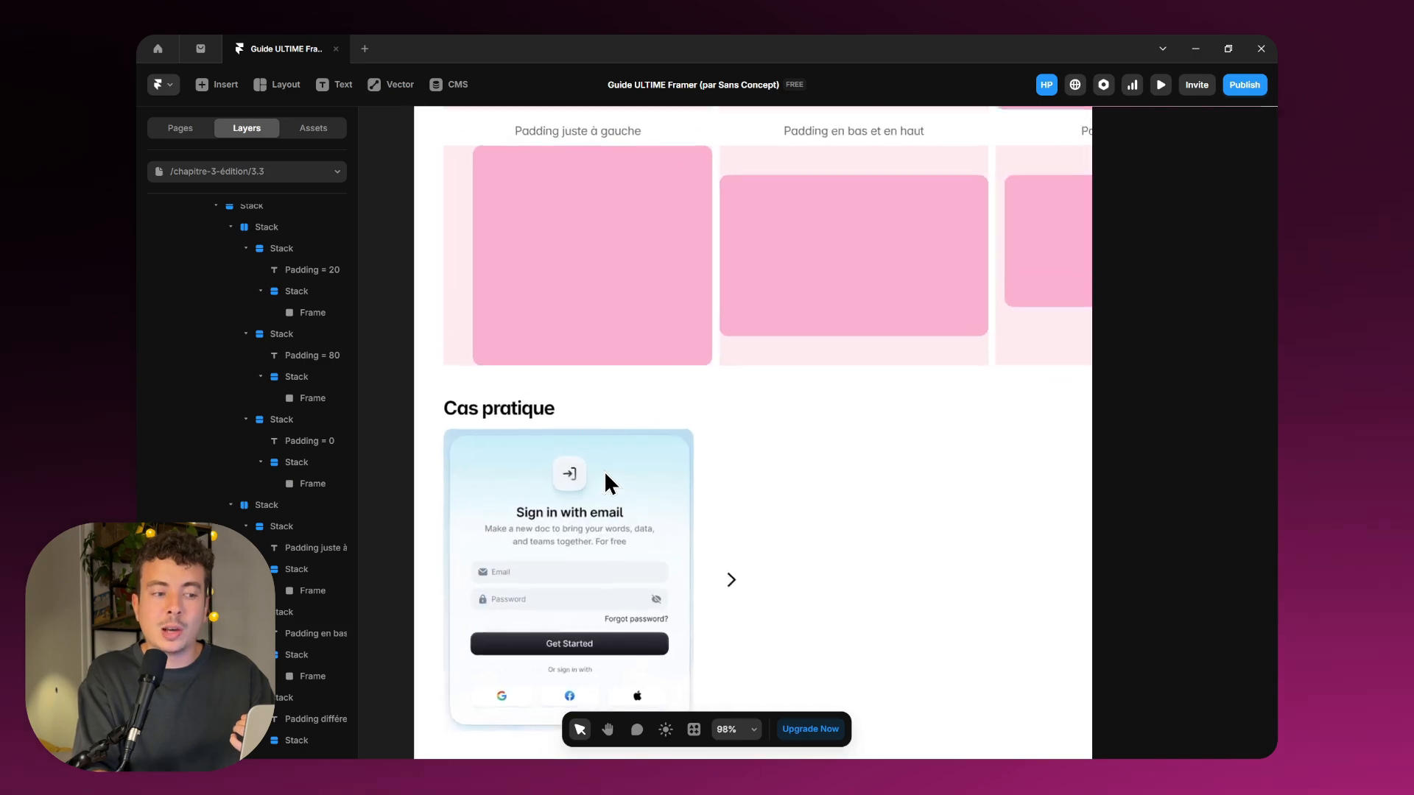
{"action": "scroll", "coordinate": [604, 471], "scroll_direction": "down", "scroll_amount": 3}
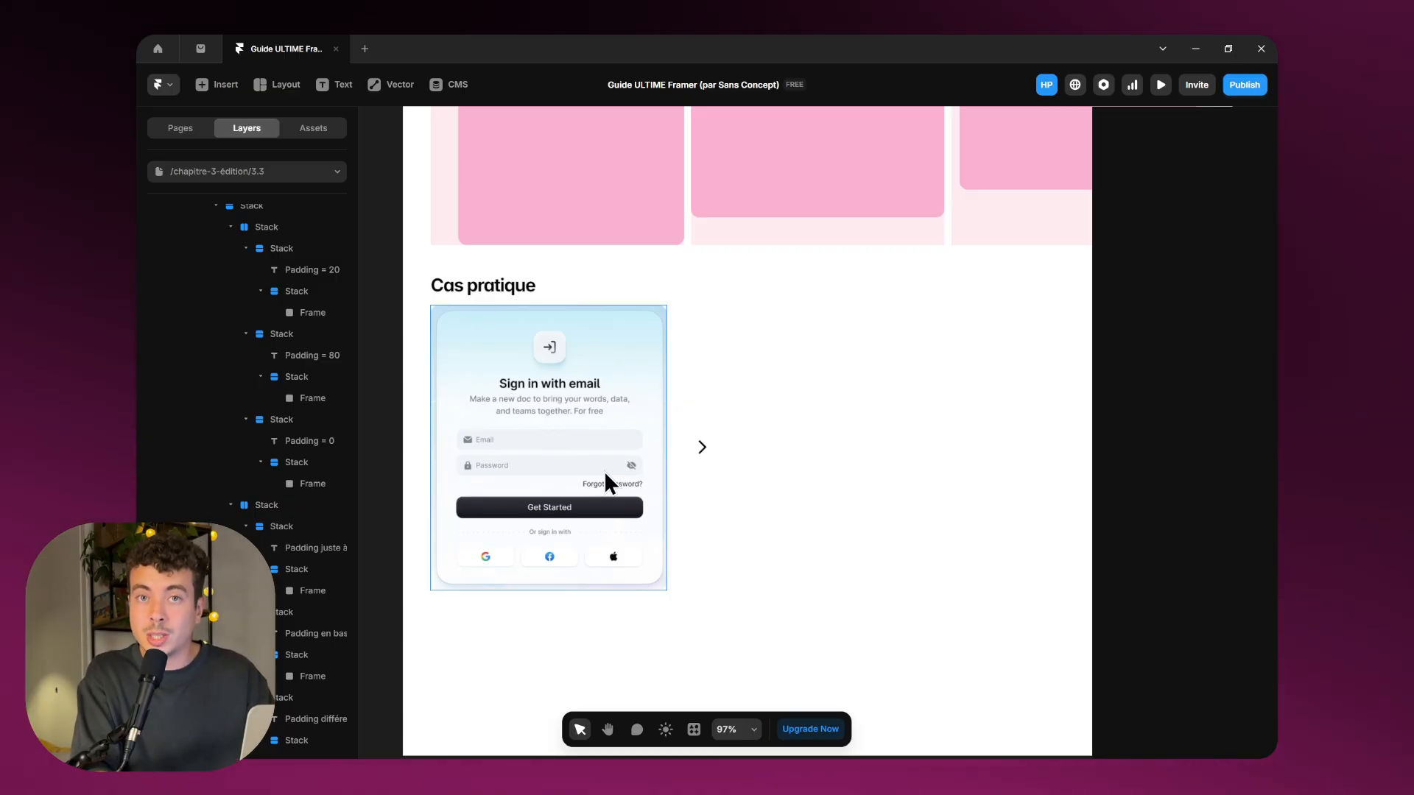
{"action": "left_click", "coordinate": [865, 435]}
{"action": "left_click", "coordinate": [1245, 295]}
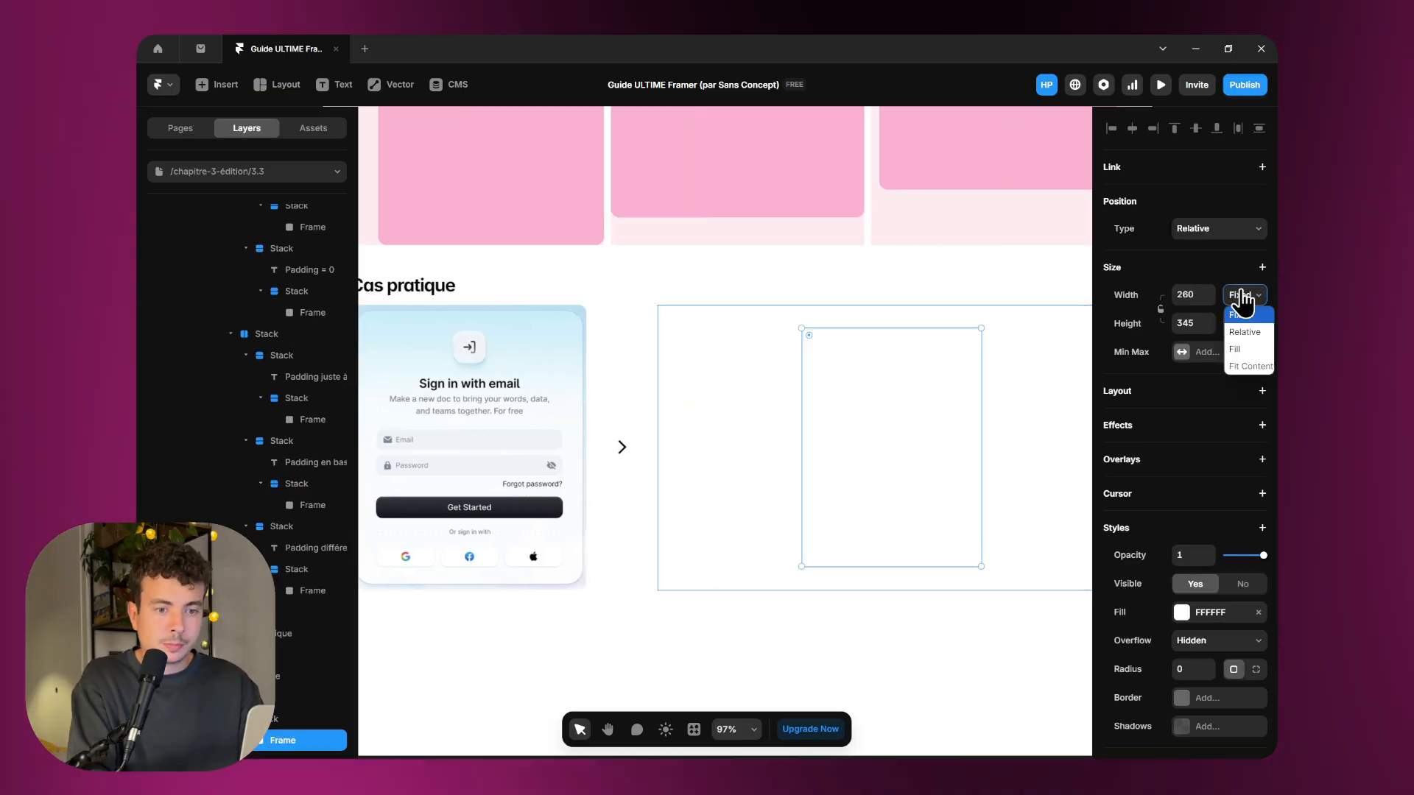
{"action": "left_click", "coordinate": [1248, 317]}
{"action": "left_click", "coordinate": [1210, 612]}
Step: Add a 60 by 60 white rounded frame with a layout to the card and insert a login icon in it
{"action": "left_click", "coordinate": [997, 450]}
{"action": "key", "text": "f"}
{"action": "left_click", "coordinate": [1184, 324]}
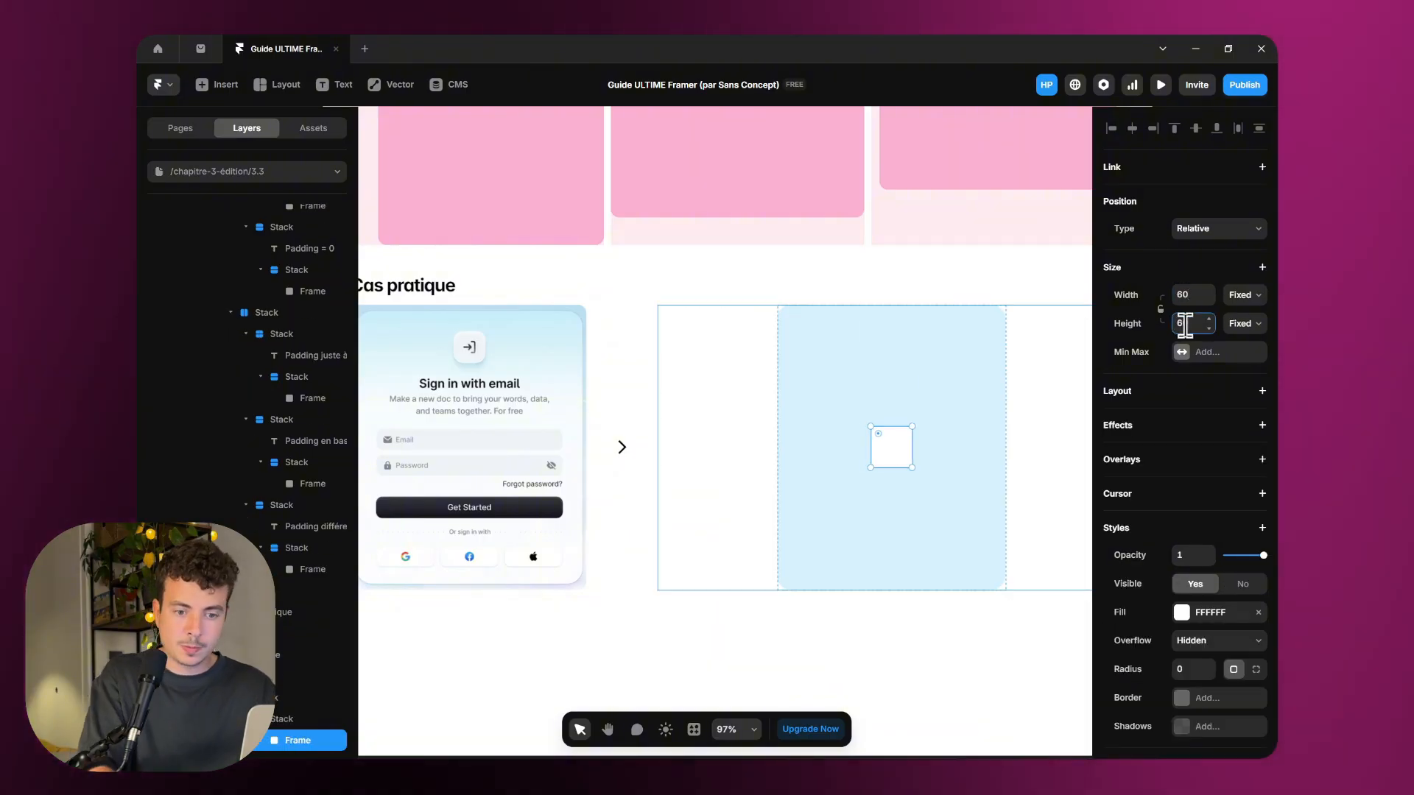
{"action": "left_click", "coordinate": [1262, 391]}
{"action": "left_click", "coordinate": [1186, 289]}
{"action": "left_click", "coordinate": [1219, 582]}
{"action": "type", "text": "login"}
{"action": "left_click", "coordinate": [930, 225]}
{"action": "left_click", "coordinate": [1069, 138]}
Step: Add the card texts "Titre" in the Body Big style and "Sous-titre" in a smaller style
{"action": "type", "text": "tTitre"}
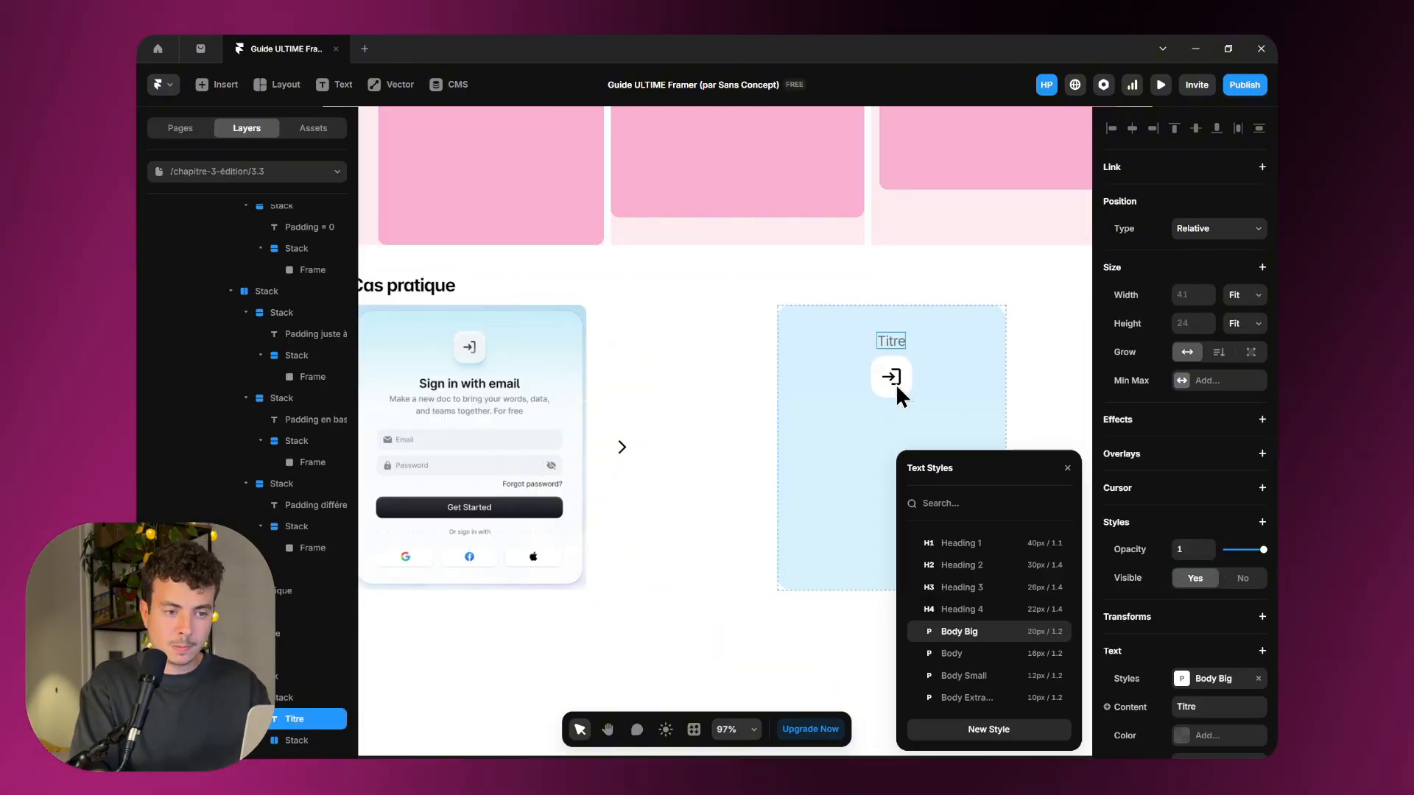
{"action": "type", "text": "Sous-titre"}
{"action": "left_click", "coordinate": [891, 390]}
Step: Create a light grey full-width field frame under the Sous-titre text and duplicate it to stack two fields
{"action": "scroll", "coordinate": [891, 441], "scroll_direction": "down", "scroll_amount": 1}
{"action": "key", "text": "f"}
{"action": "left_click", "coordinate": [890, 292]}
{"action": "mouse_move", "coordinate": [890, 292]}
{"action": "left_mouse_down"}
{"action": "mouse_move", "coordinate": [888, 395]}
{"action": "mouse_move", "coordinate": [880, 362]}
{"action": "left_mouse_up"}
{"action": "key", "text": "f"}
{"action": "left_click", "coordinate": [899, 377]}
{"action": "left_click", "coordinate": [1181, 613]}
{"action": "key", "text": "ctrl+d"}
{"action": "left_click", "coordinate": [1219, 320]}
Step: Give the card a linear gradient fill from D4F1FF to near white and a soft 0, 1, 10 shadow
{"action": "left_click", "coordinate": [898, 471]}
{"action": "left_click", "coordinate": [1205, 667]}
{"action": "left_click", "coordinate": [968, 327]}
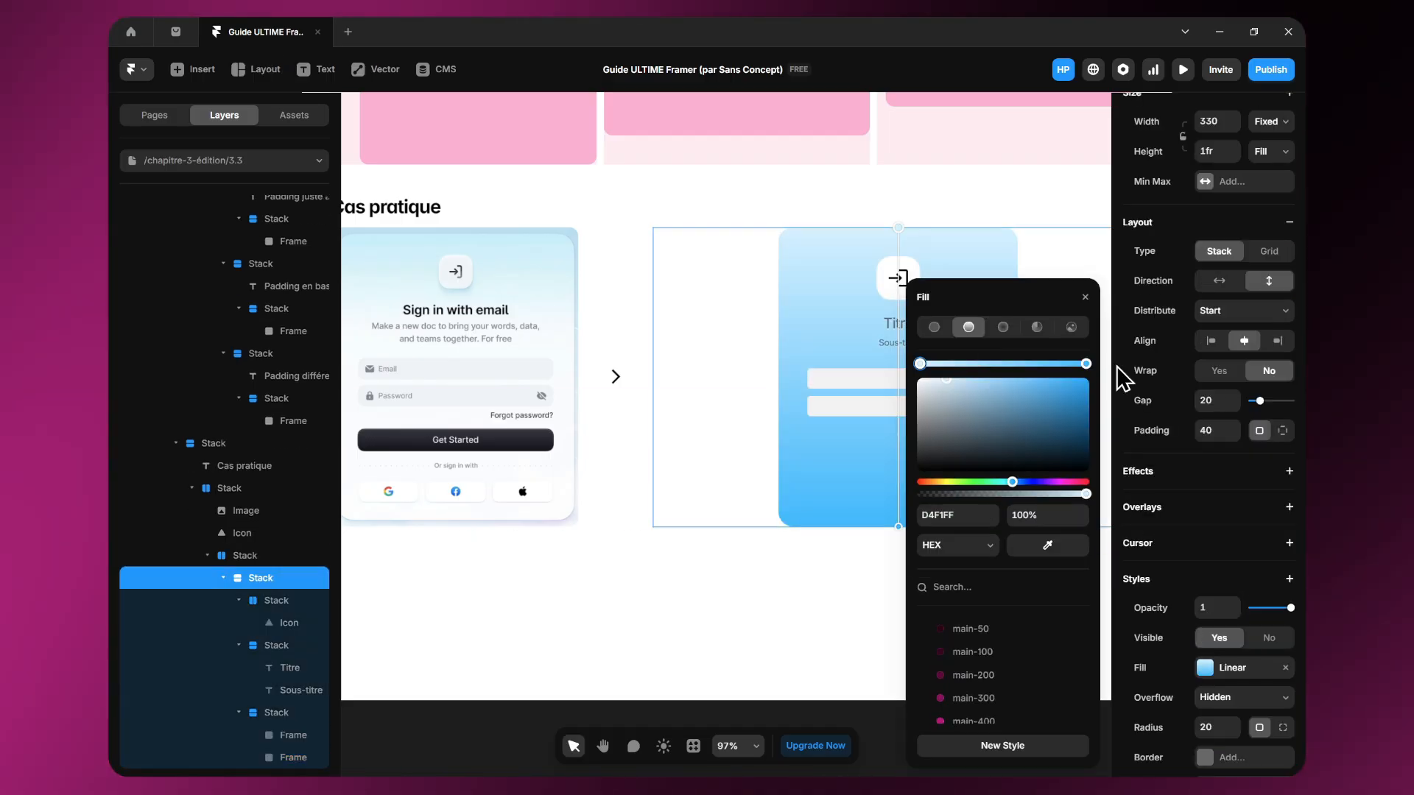
{"action": "left_click", "coordinate": [1231, 641]}
{"action": "left_click", "coordinate": [1073, 568]}
{"action": "left_click", "coordinate": [690, 459]}
{"action": "left_click", "coordinate": [653, 180]}
Step: Add an "Email" label and a mail icon of size 18 to the first field
{"action": "key", "text": "t"}
{"action": "left_click", "coordinate": [947, 382]}
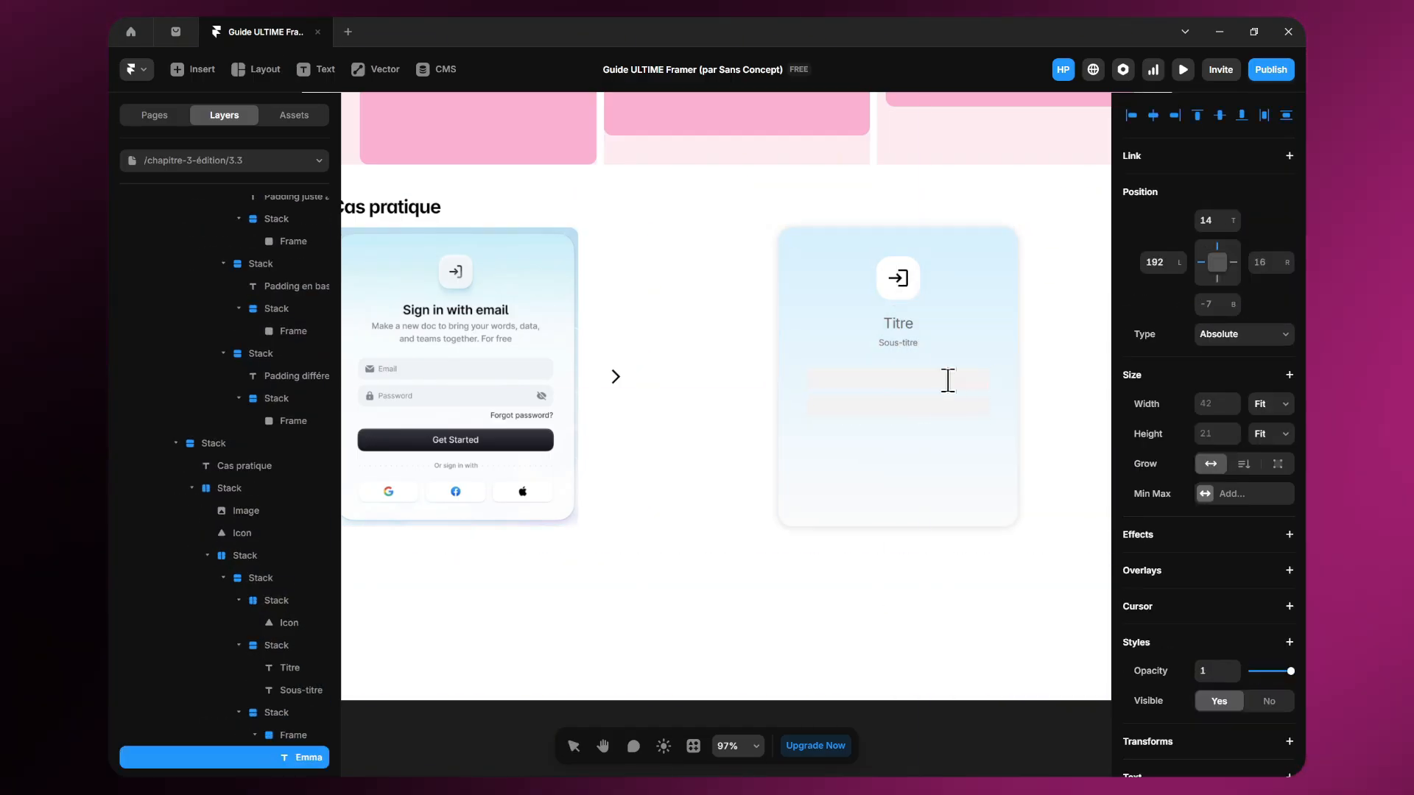
{"action": "type", "text": "Email"}
{"action": "left_click", "coordinate": [1230, 483]}
{"action": "left_click", "coordinate": [1211, 254]}
{"action": "type", "text": "18"}
{"action": "key", "text": "Tab"}
{"action": "left_click", "coordinate": [1243, 591]}
{"action": "type", "text": "mail"}
{"action": "left_click", "coordinate": [1214, 596]}
Step: Duplicate the Email field as the second field, relabel the copy "Password" and give it a lock icon
{"action": "key", "text": "ctrl+d"}
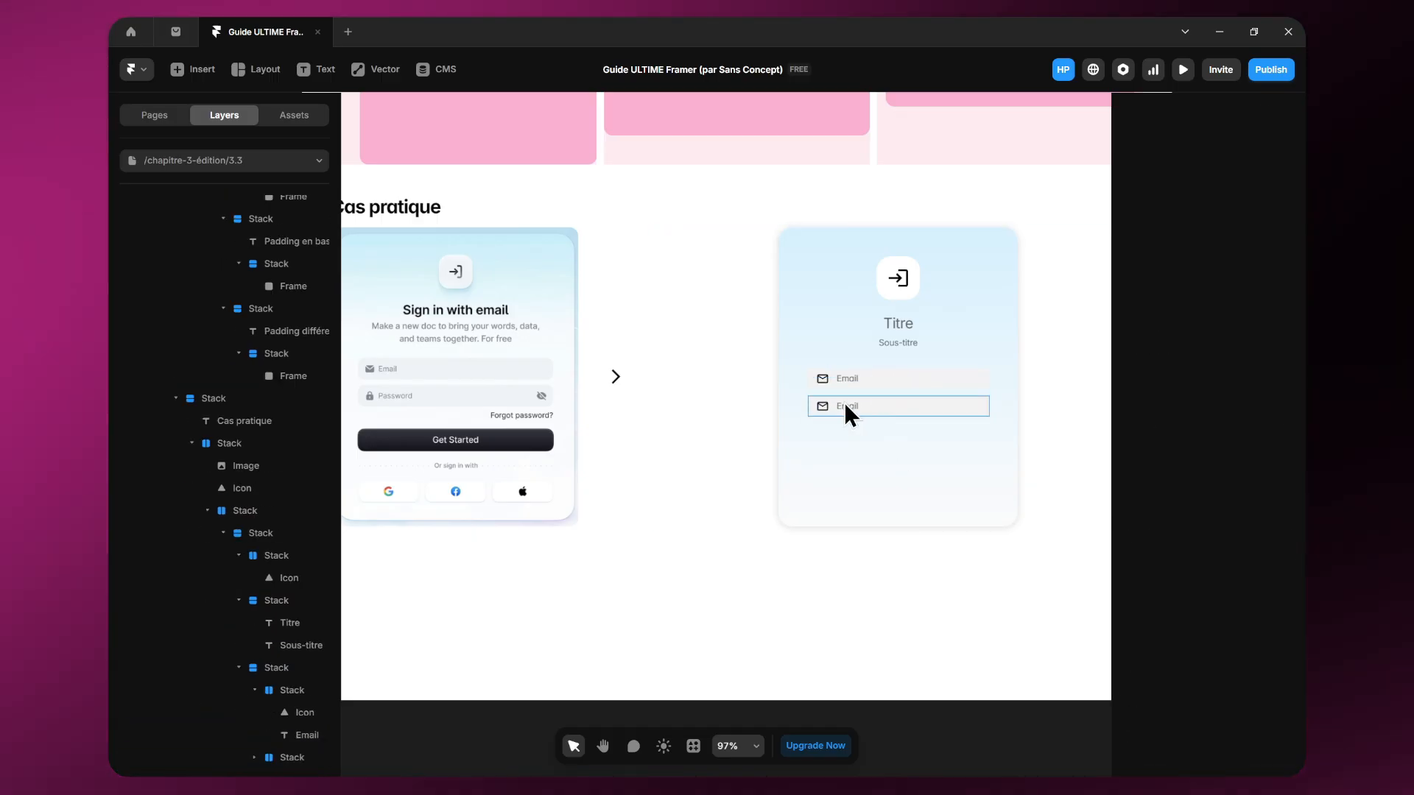
{"action": "double_click", "coordinate": [845, 407]}
{"action": "type", "text": "Password"}
{"action": "left_click", "coordinate": [1243, 591]}
{"action": "type", "text": "passt"}
Step: Add a small "Forgot password ?" text under the Password field, aligned to the right edge of the fields
{"action": "left_click", "coordinate": [913, 461]}
{"action": "type", "text": "Forgot password ?"}
{"action": "left_click", "coordinate": [1244, 693]}
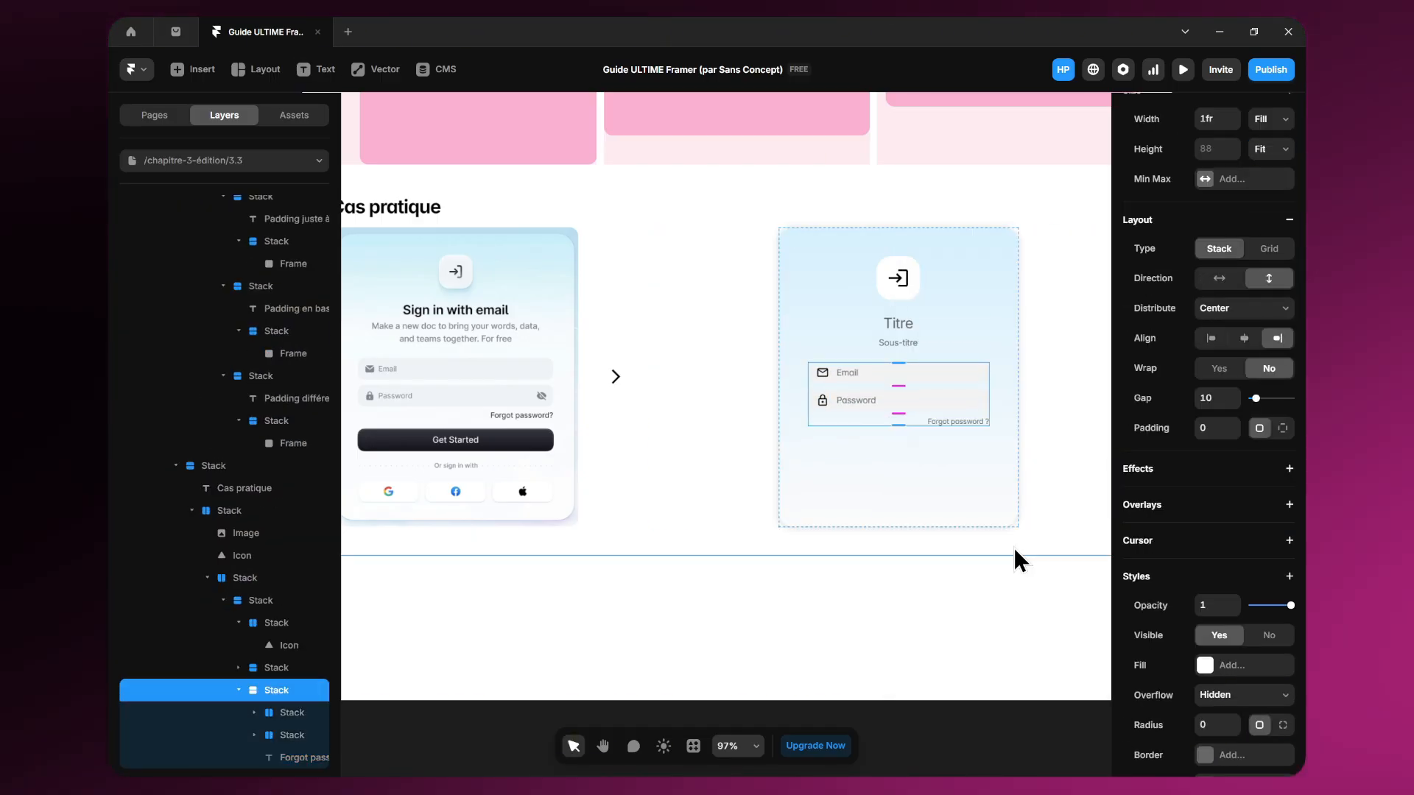
Step: Add a black, rounded, full-width button with the text "Get started" under the form fields
{"action": "left_click", "coordinate": [1219, 682]}
{"action": "key", "text": "t"}
{"action": "left_click", "coordinate": [889, 275]}
{"action": "type", "text": "Get started"}
{"action": "left_click", "coordinate": [1243, 693]}
Step: Add a full-width row, 20 high, under the Get started button with a dashed line and a small "Or sign in with" text
{"action": "left_click_drag", "start_coordinate": [847, 268], "coordinate": [869, 486]}
{"action": "type", "text": "f"}
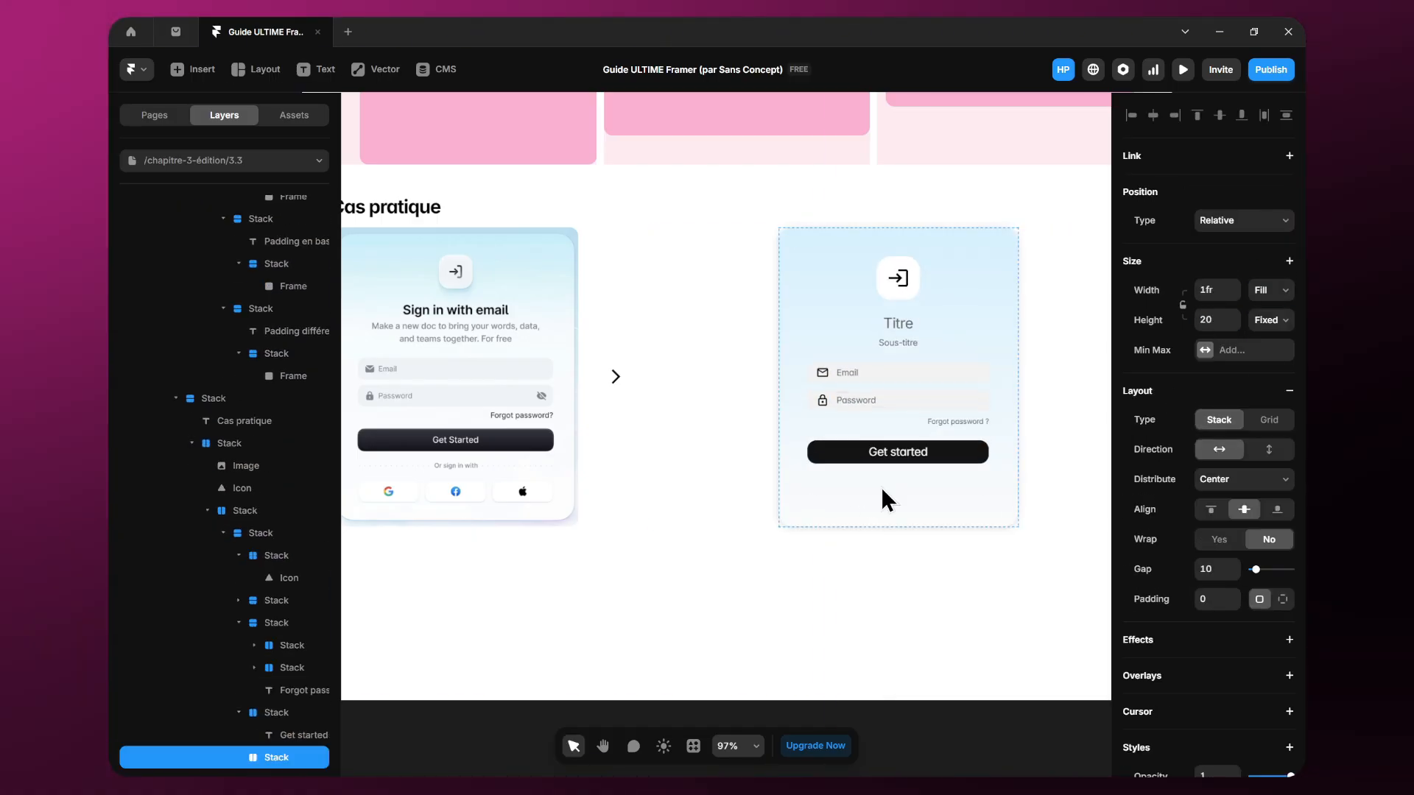
{"action": "type", "text": "tOr sign in with"}
{"action": "left_click", "coordinate": [1243, 693]}
{"action": "left_click", "coordinate": [997, 694]}
{"action": "left_click", "coordinate": [987, 710]}
{"action": "left_click", "coordinate": [886, 505]}
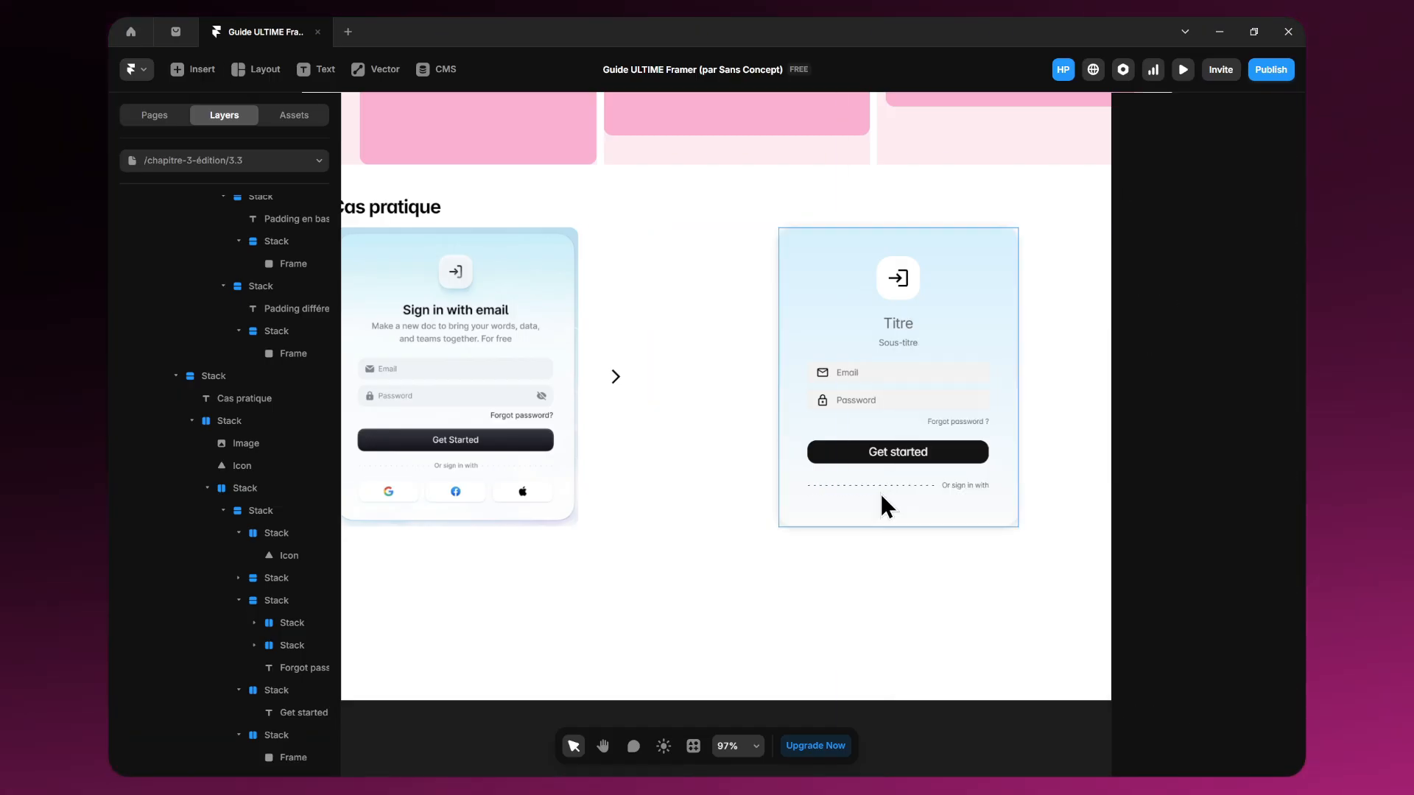
Step: Add a second dashed line after "Or sign in with" and a row of three white rounded icon buttons below it
{"action": "key", "text": "f"}
{"action": "mouse_move", "coordinate": [886, 506]}
{"action": "left_mouse_down"}
{"action": "mouse_move", "coordinate": [906, 265]}
{"action": "mouse_move", "coordinate": [906, 503]}
{"action": "left_mouse_up"}
{"action": "left_click_drag", "start_coordinate": [884, 453], "coordinate": [883, 515]}
{"action": "left_click", "coordinate": [1252, 609]}
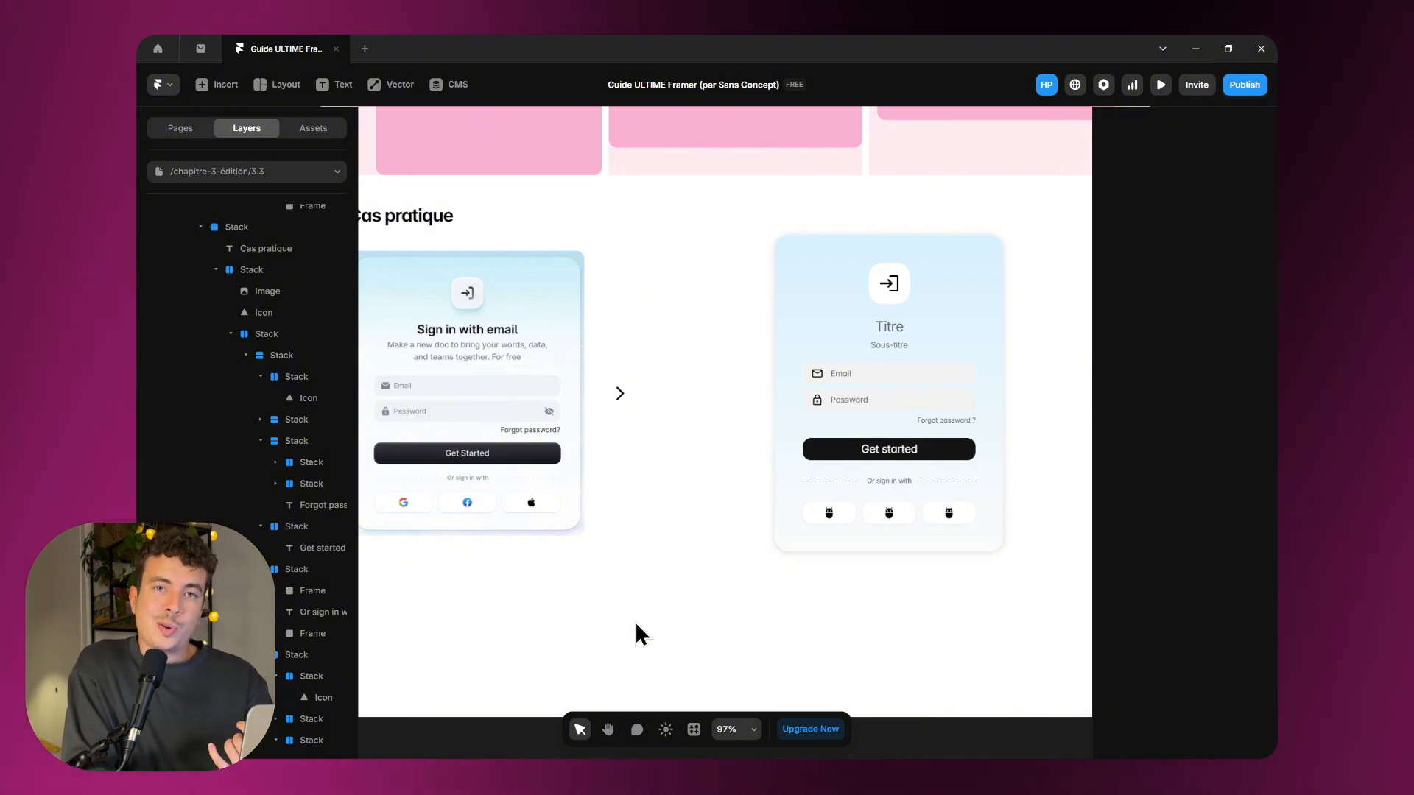
Step: Select the rebuilt card, widen the layer tree and collapse the card's nested stacks to examine its structure
{"action": "scroll", "coordinate": [781, 630], "scroll_direction": "left", "scroll_amount": 2}
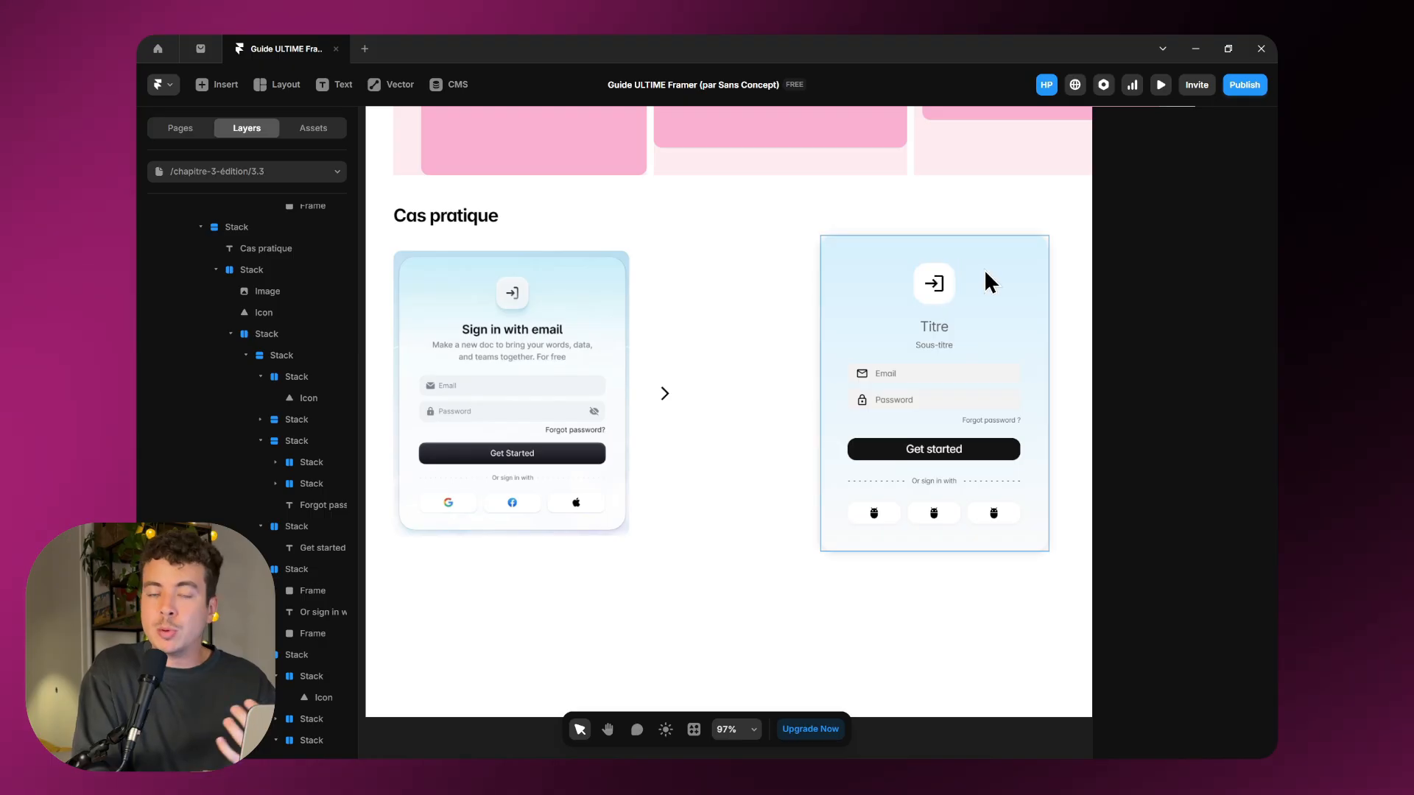
{"action": "left_click", "coordinate": [961, 265]}
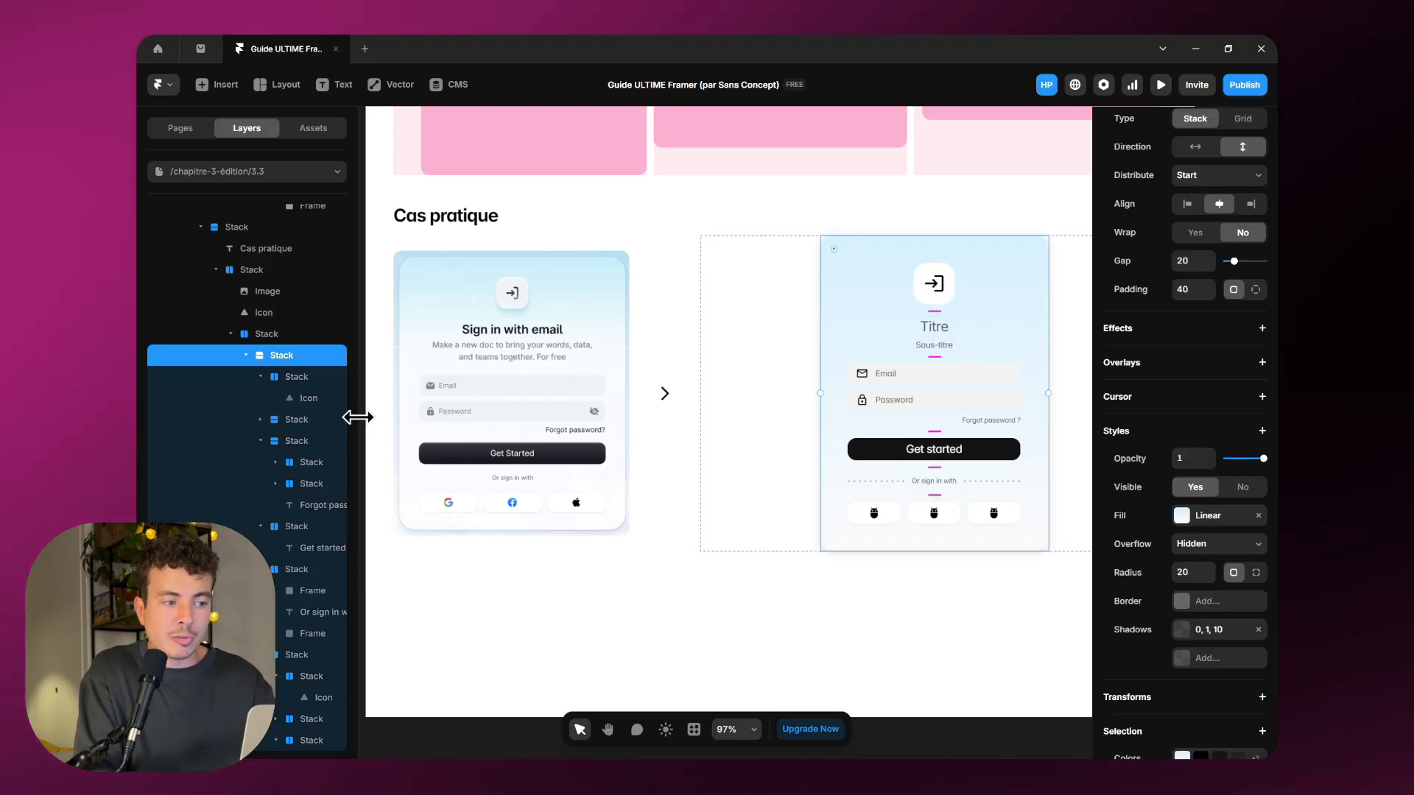
{"action": "left_click_drag", "start_coordinate": [359, 420], "coordinate": [411, 415]}
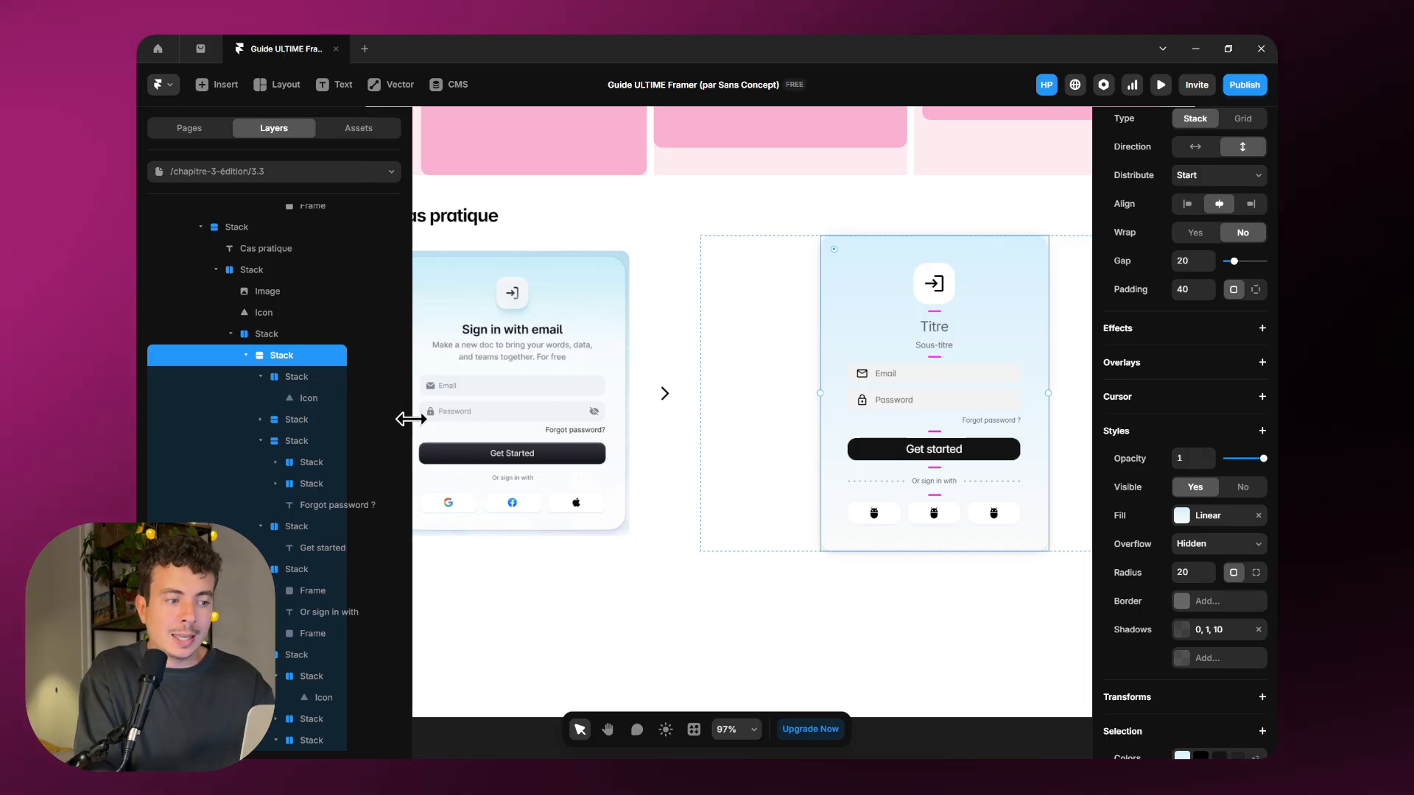
{"action": "left_click", "coordinate": [259, 441]}
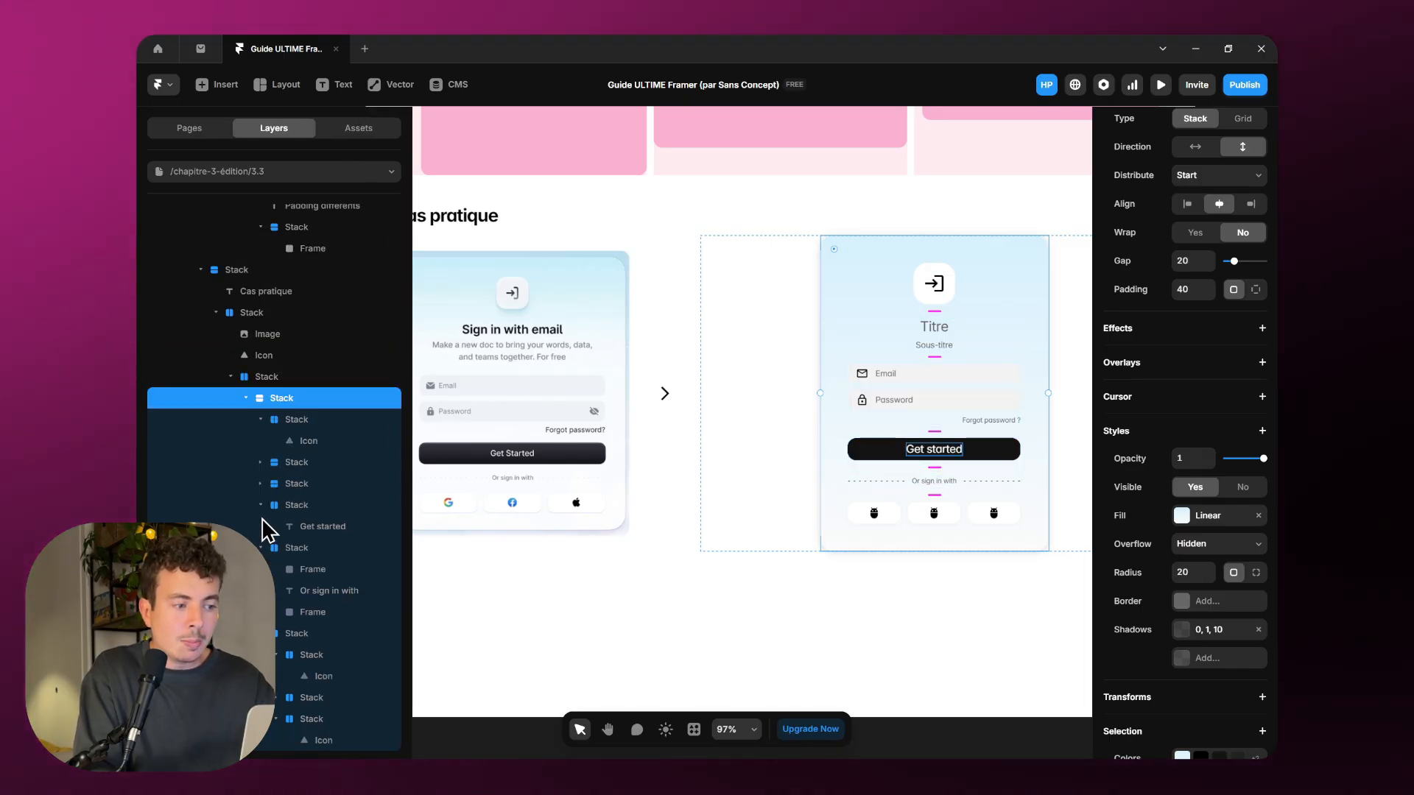
{"action": "scroll", "coordinate": [266, 529], "scroll_direction": "up", "scroll_amount": 5}
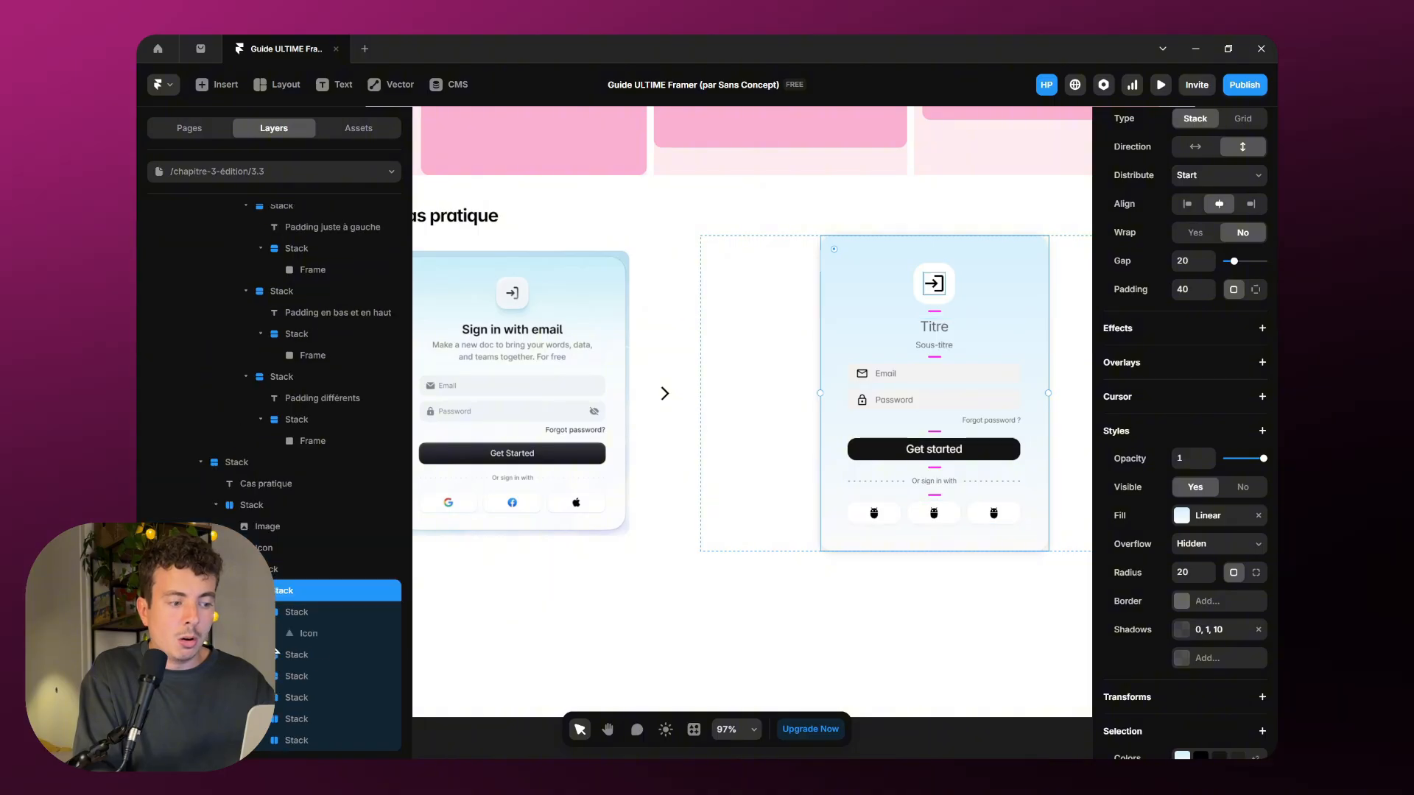
{"action": "scroll", "coordinate": [305, 412], "scroll_direction": "up", "scroll_amount": 1}
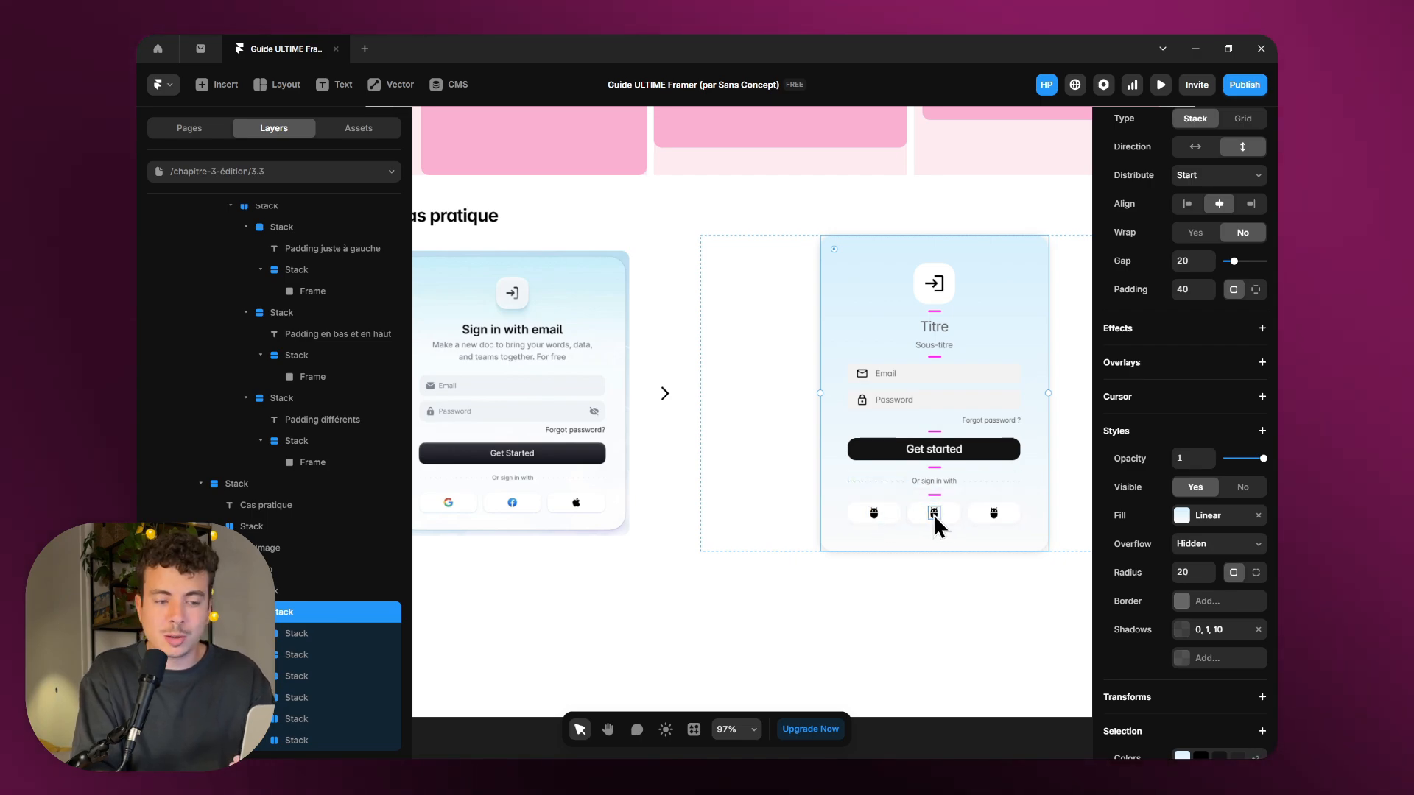
Step: Inspect the horizontal stack of the three icon buttons, along with its first button's layout settings and icon
{"action": "left_click", "coordinate": [903, 511]}
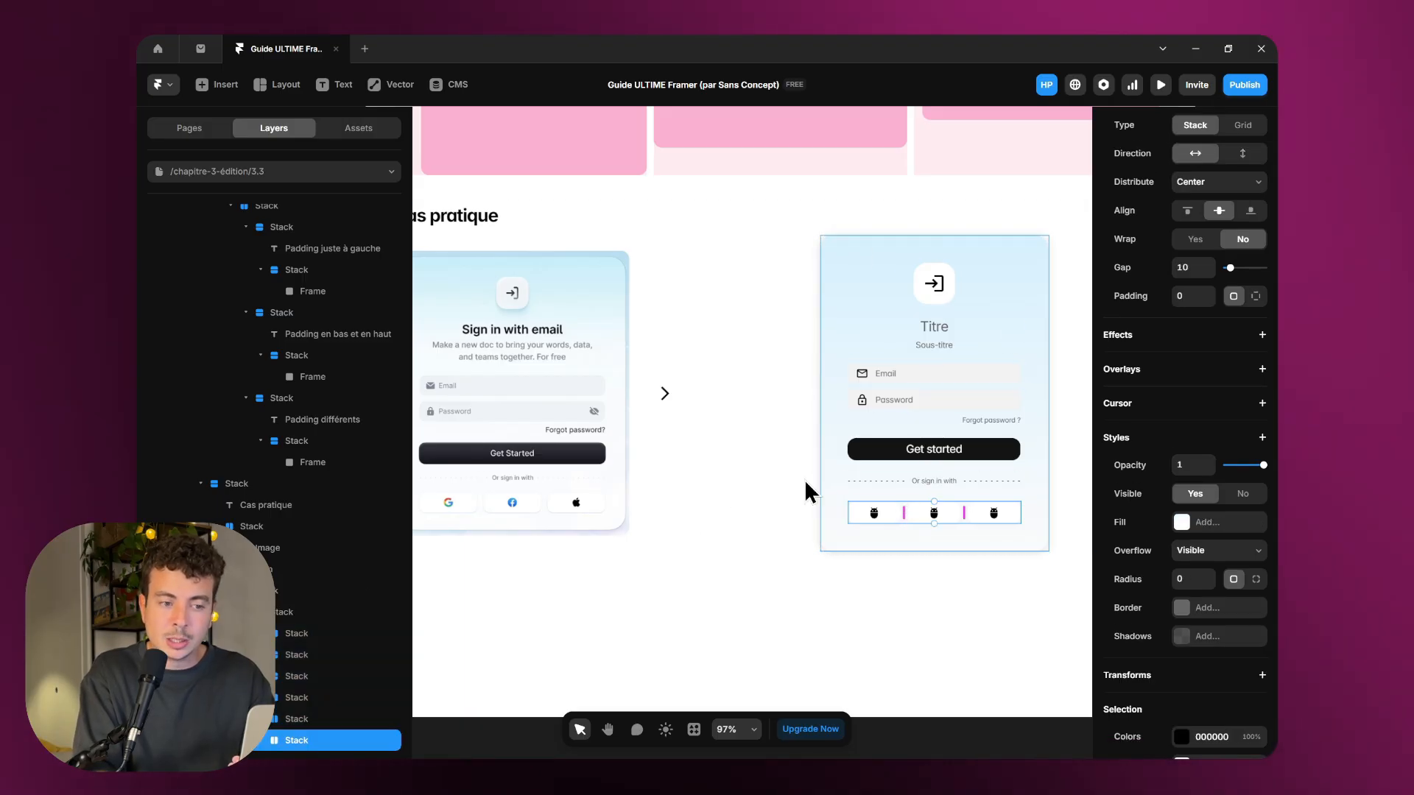
{"action": "left_click", "coordinate": [261, 740]}
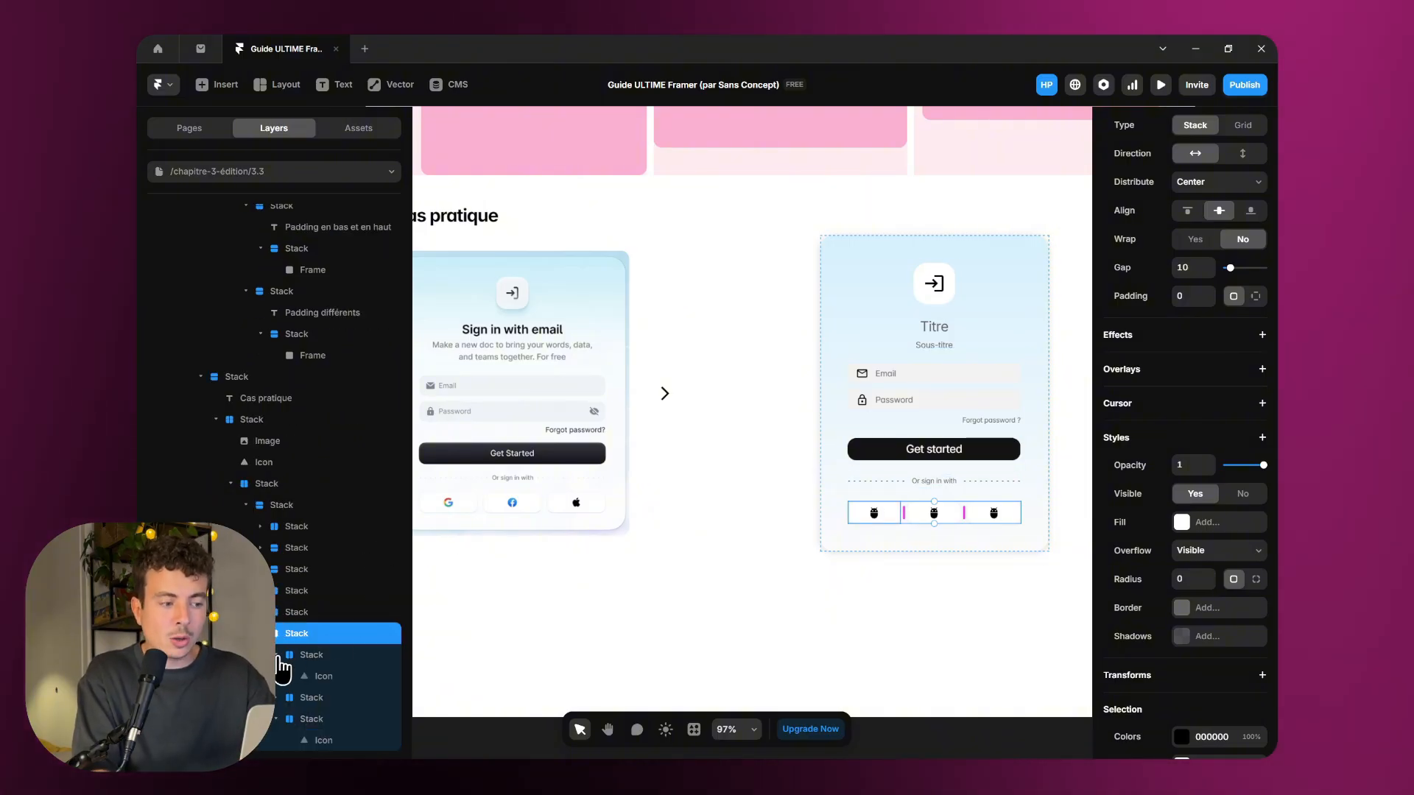
{"action": "left_click", "coordinate": [312, 655]}
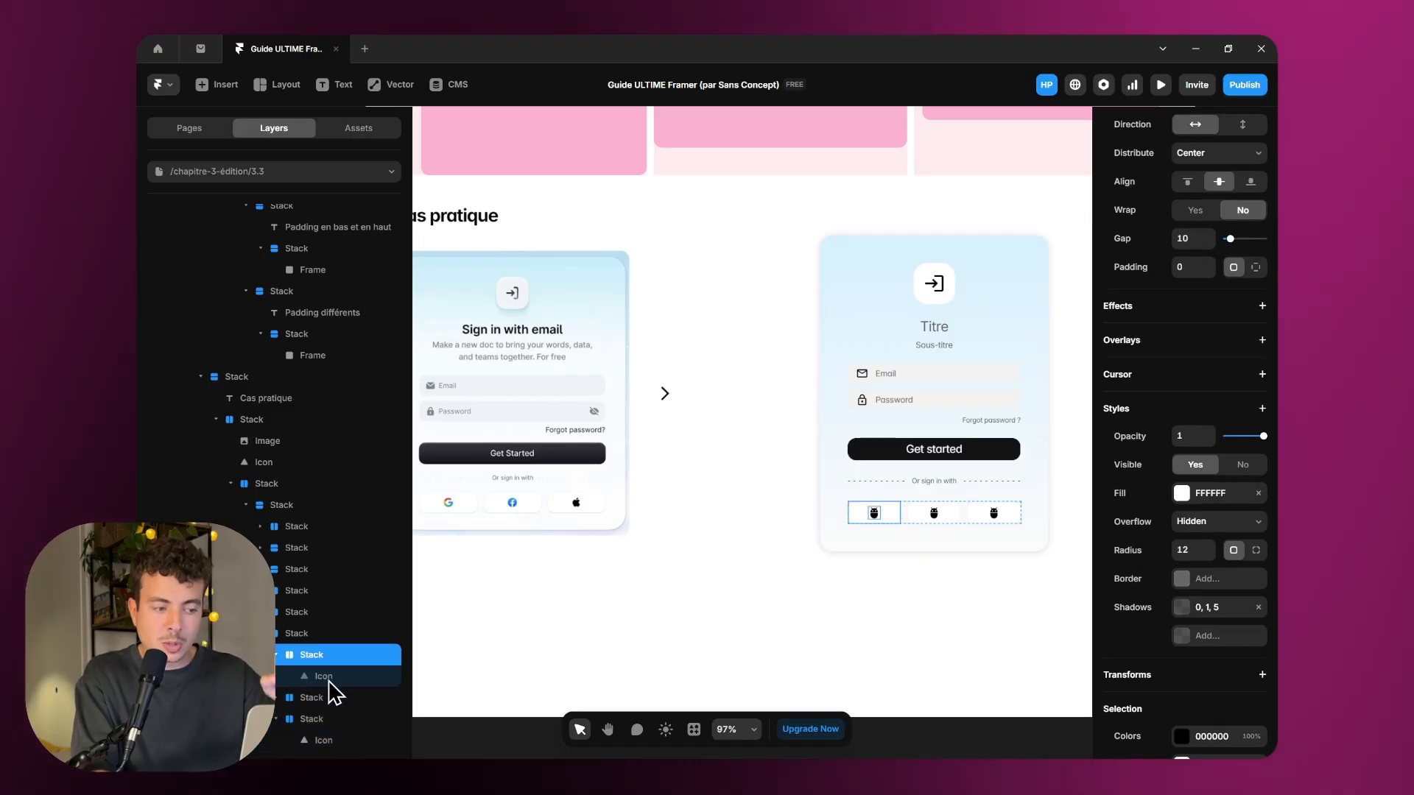
{"action": "left_click", "coordinate": [324, 676]}
{"action": "left_click", "coordinate": [315, 656]}
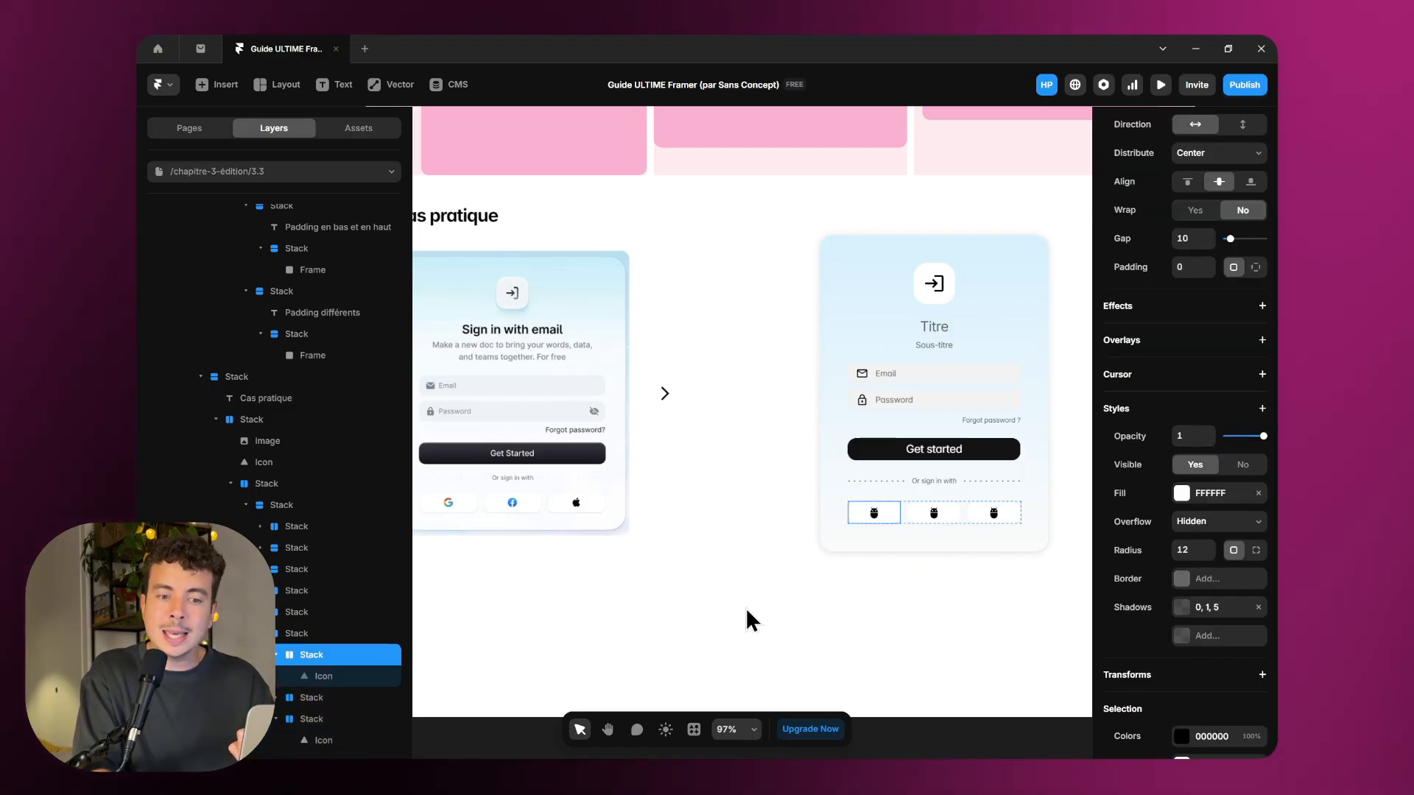
{"action": "scroll", "coordinate": [1240, 210], "scroll_direction": "up", "scroll_amount": 1}
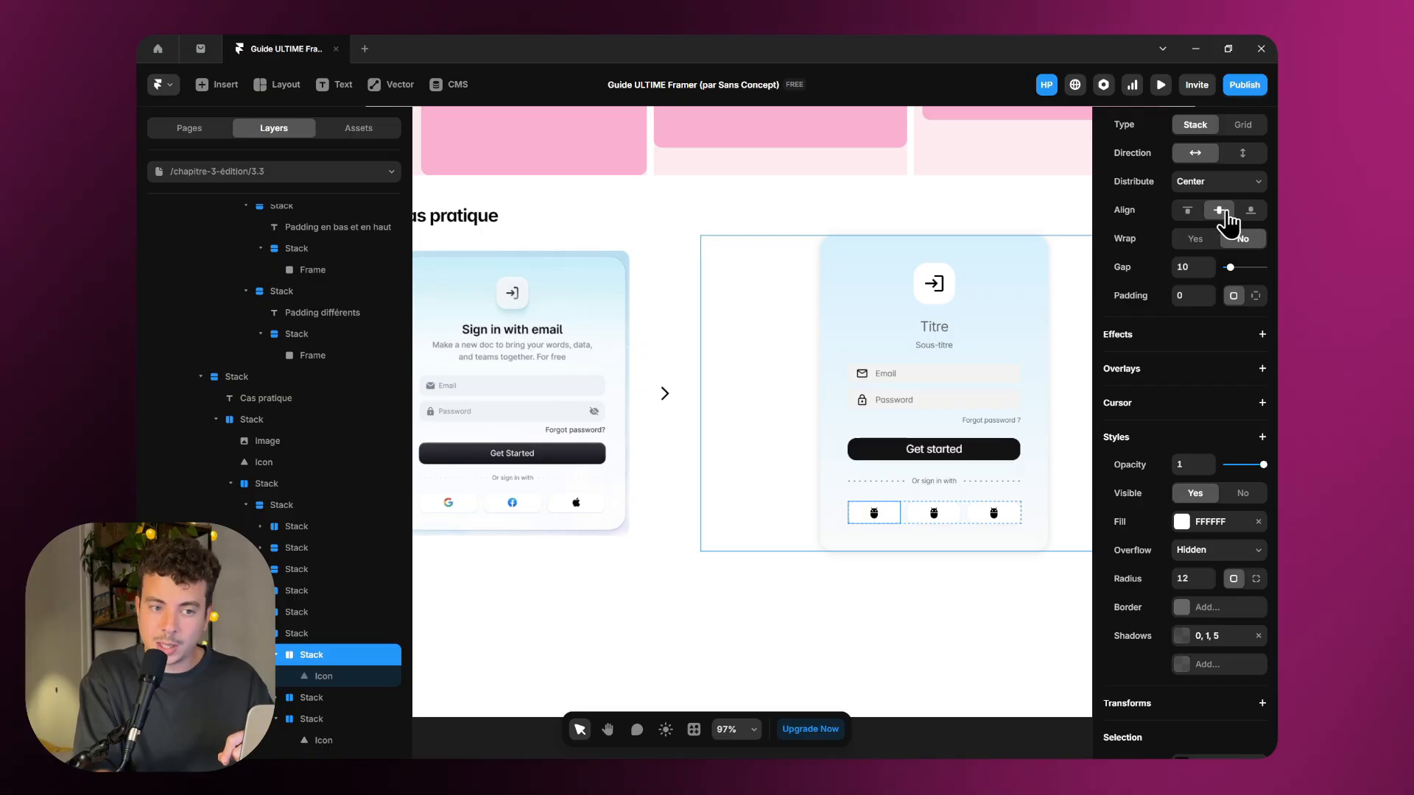
Step: Inspect the layout settings of the card and the Email and Password fields' stack, including its nested layers, and clear the selection
{"action": "left_click", "coordinate": [833, 389]}
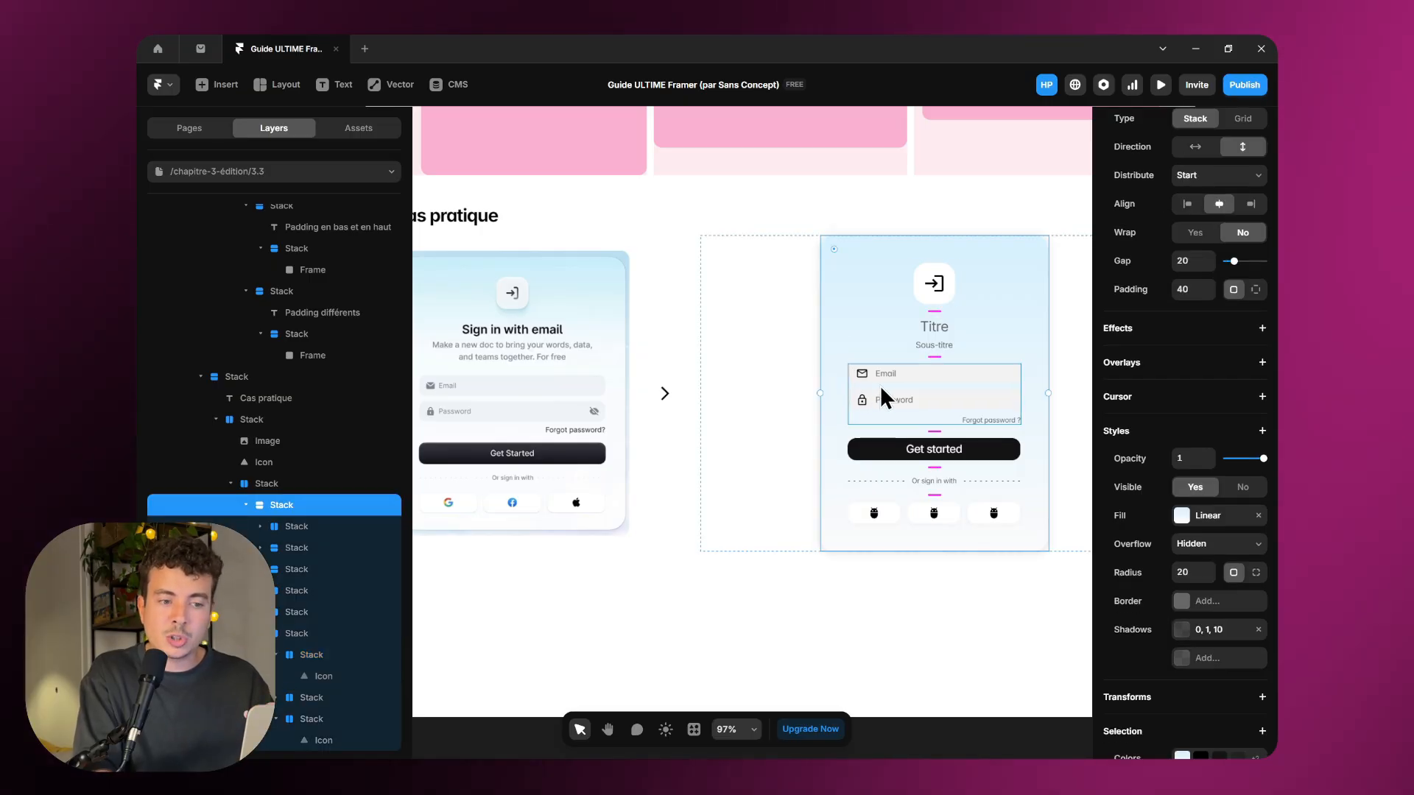
{"action": "left_click", "coordinate": [881, 386]}
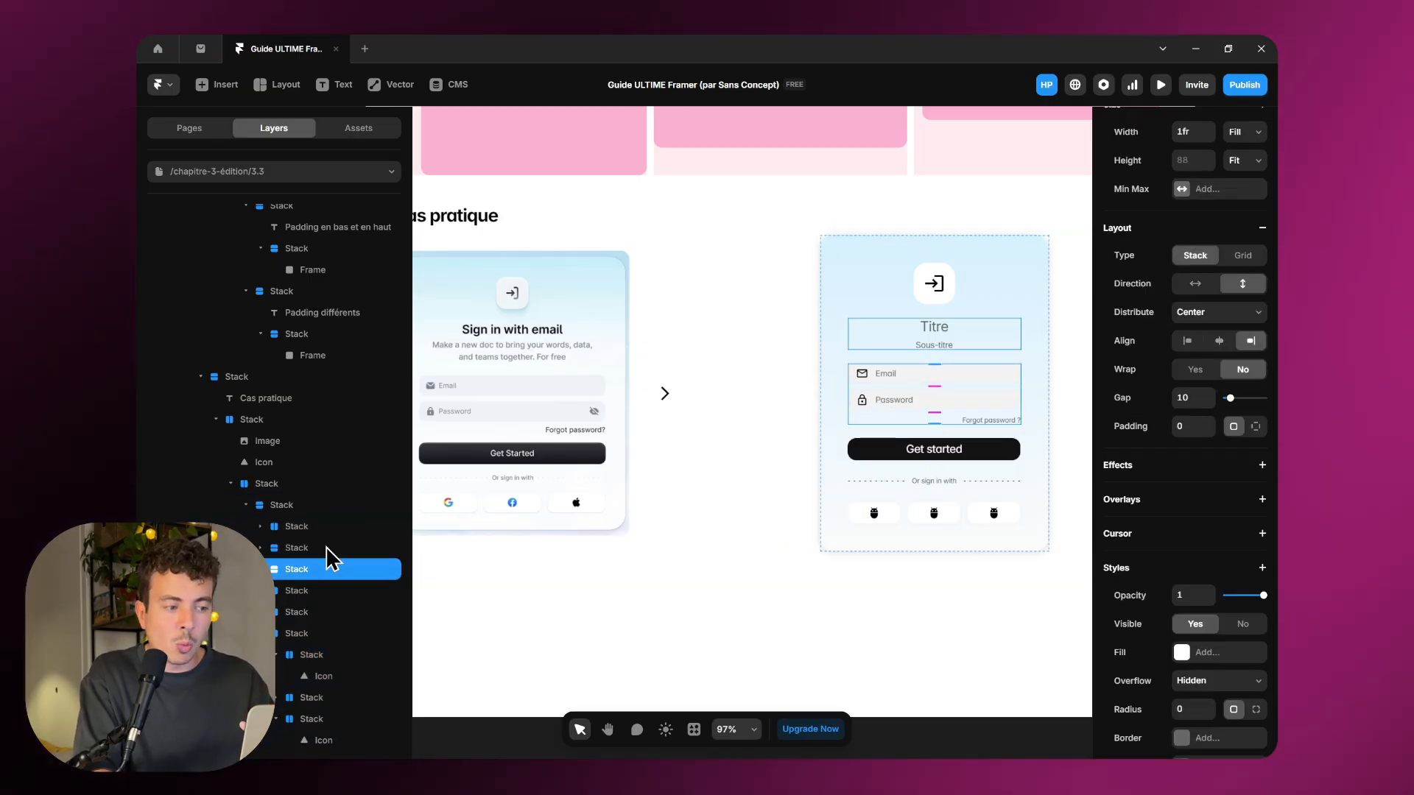
{"action": "left_click", "coordinate": [262, 569]}
{"action": "scroll", "coordinate": [322, 543], "scroll_direction": "down", "scroll_amount": 2}
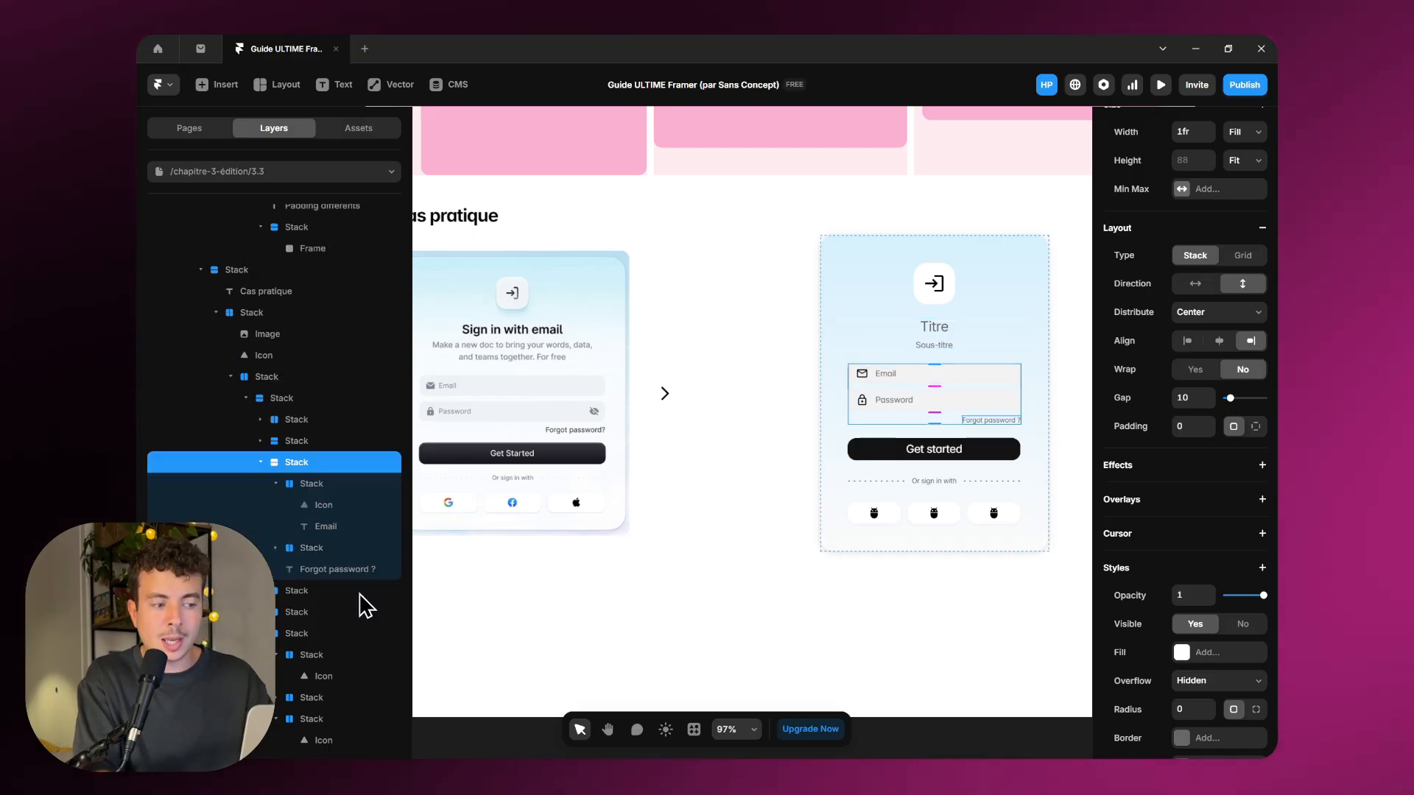
{"action": "left_click", "coordinate": [642, 609]}
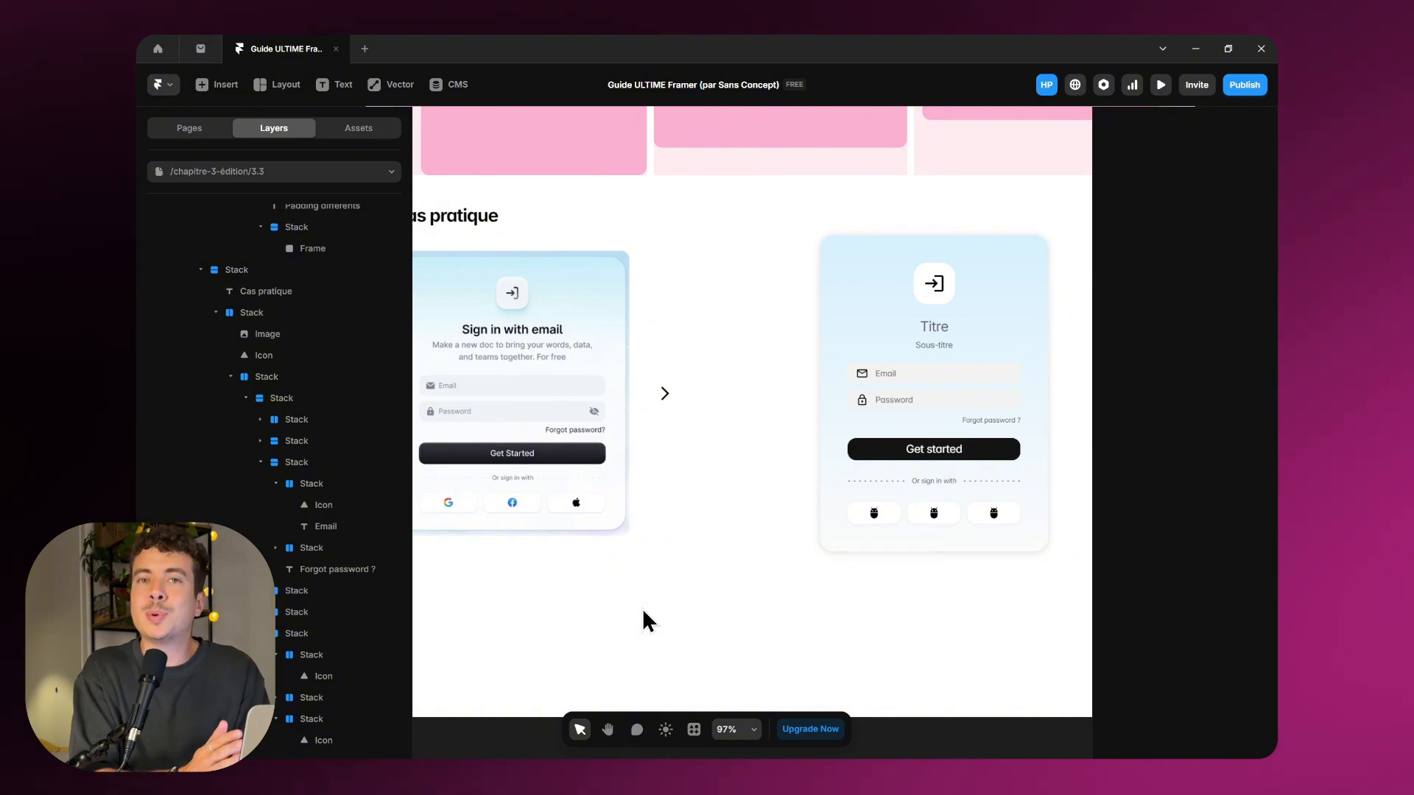